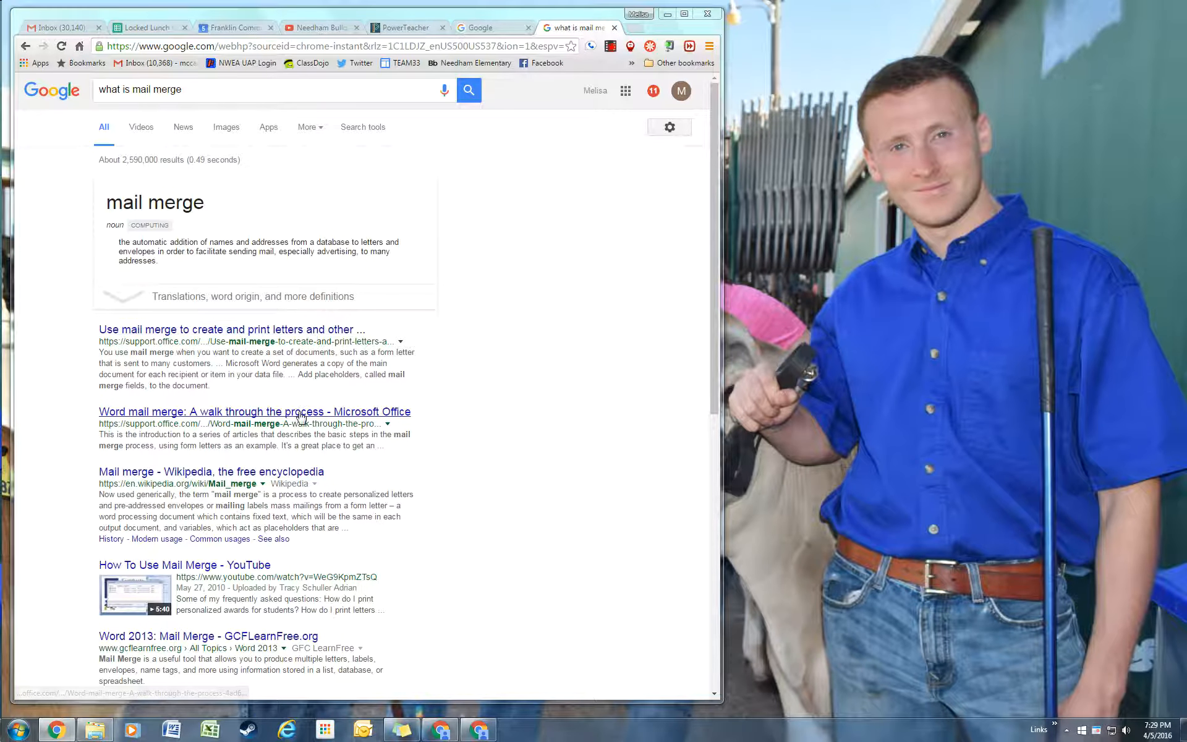
Look through the web search results for "what is mail merge" and minimize the browser window
scroll(346, 482, down, 3)
scroll(382, 476, down, 6)
scroll(385, 471, up, 8)
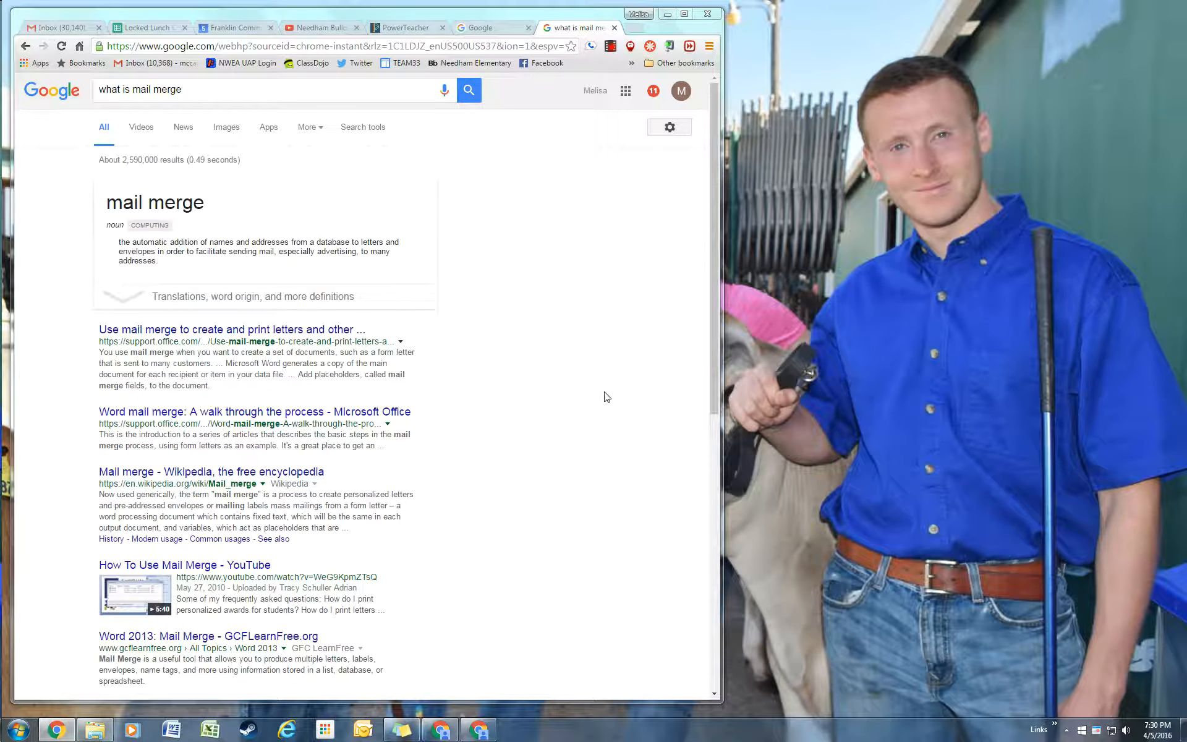
click(667, 14)
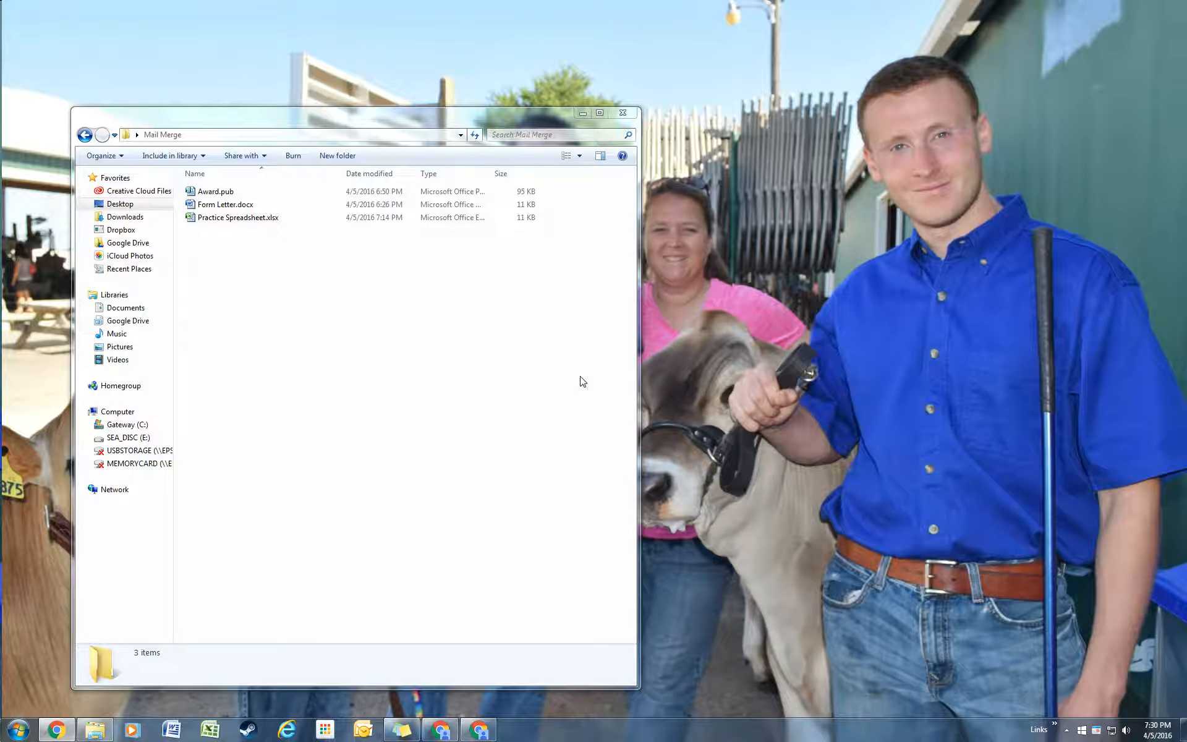
Open Practice Spreadsheet.xlsx from the Mail Merge folder
click(227, 220)
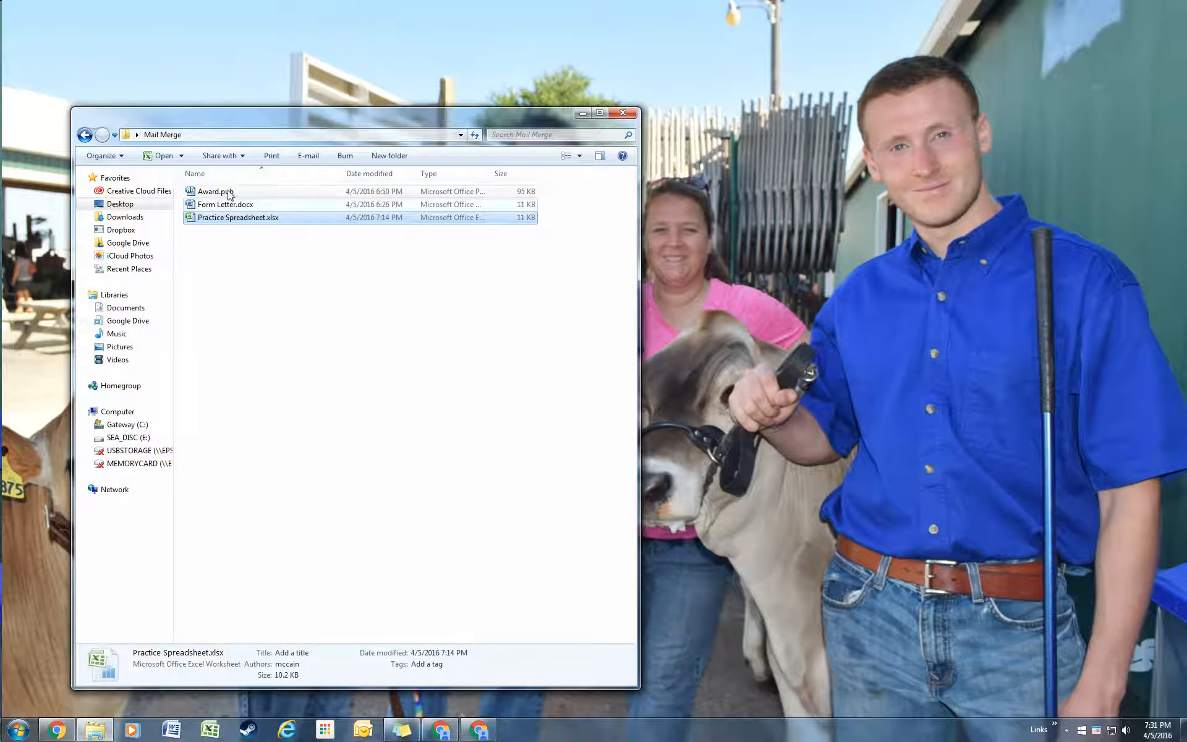
click(241, 278)
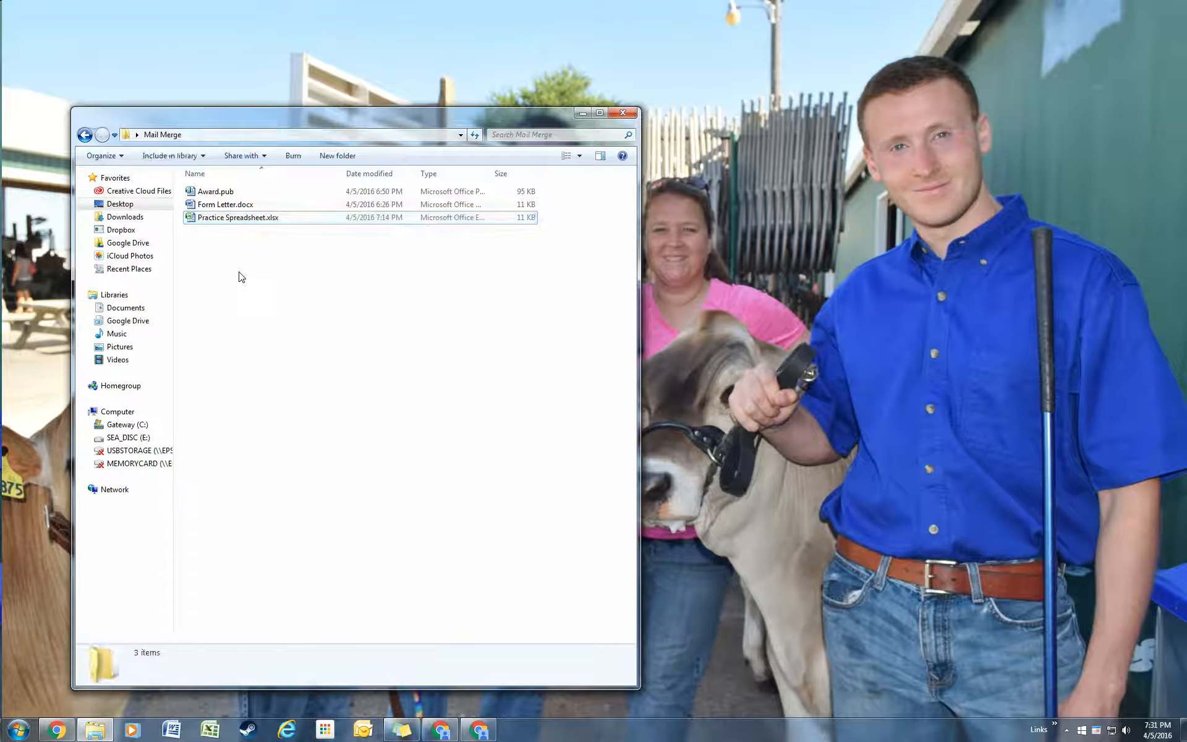
click(202, 220)
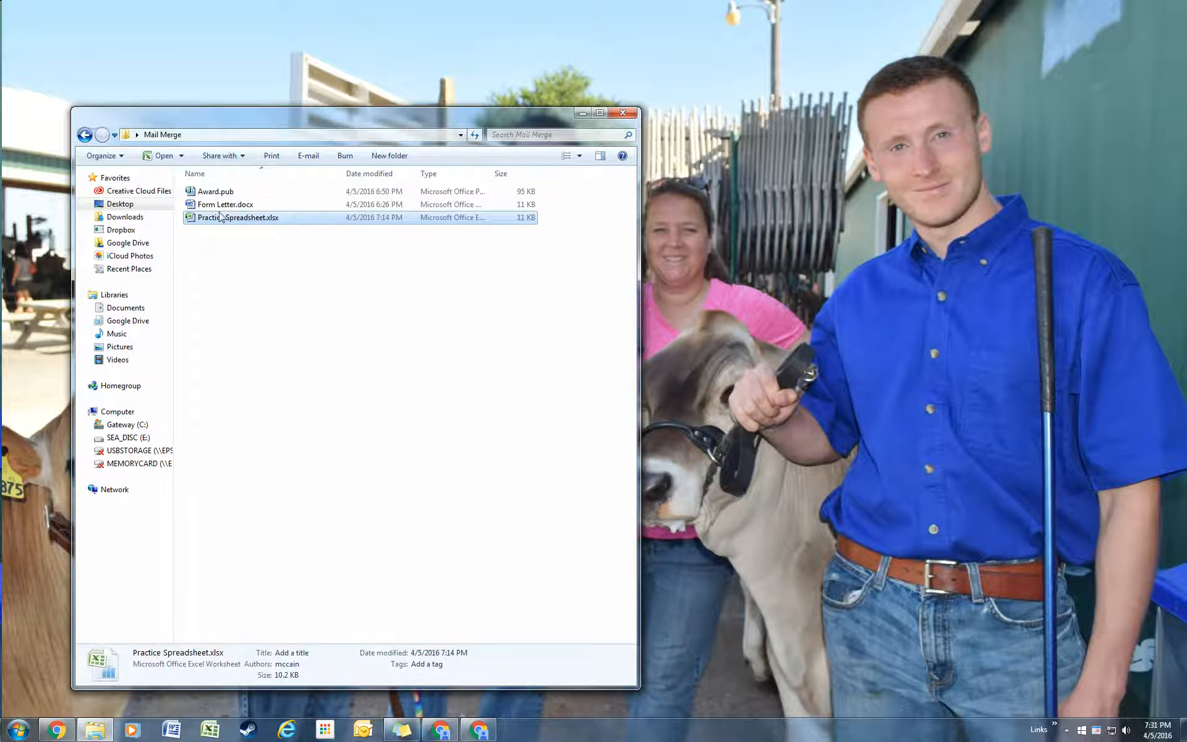
click(281, 286)
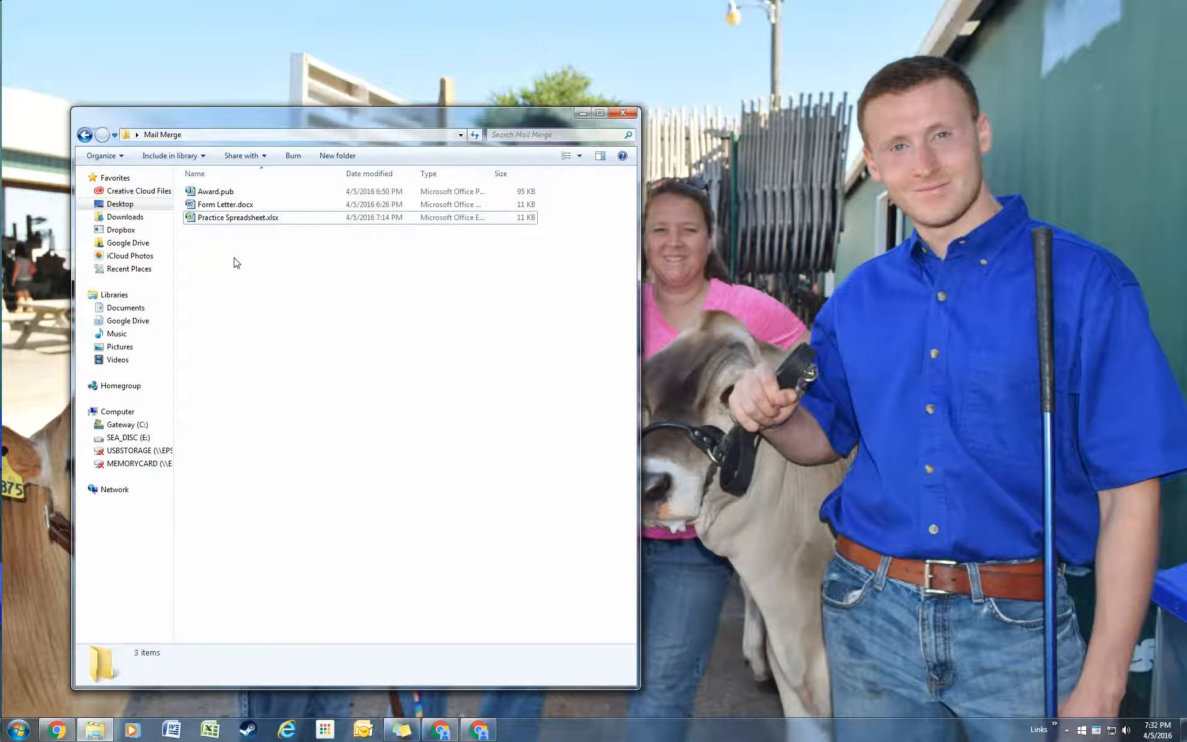
click(251, 221)
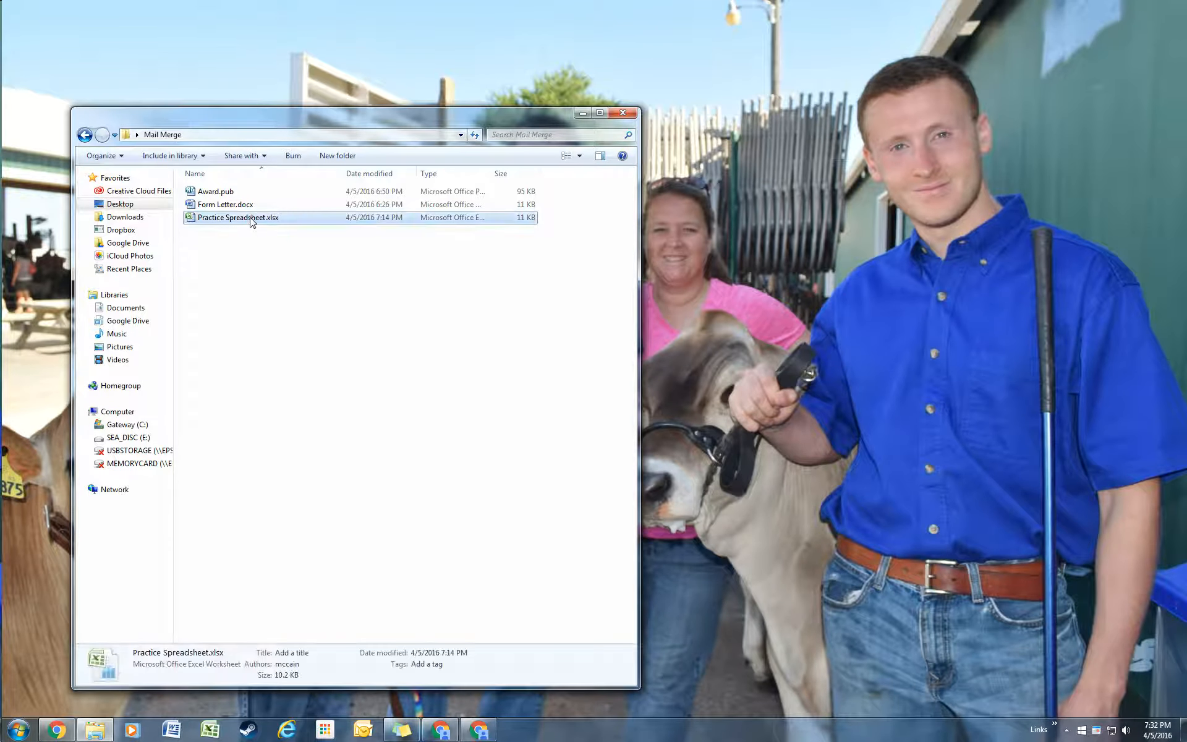
double_click(252, 219)
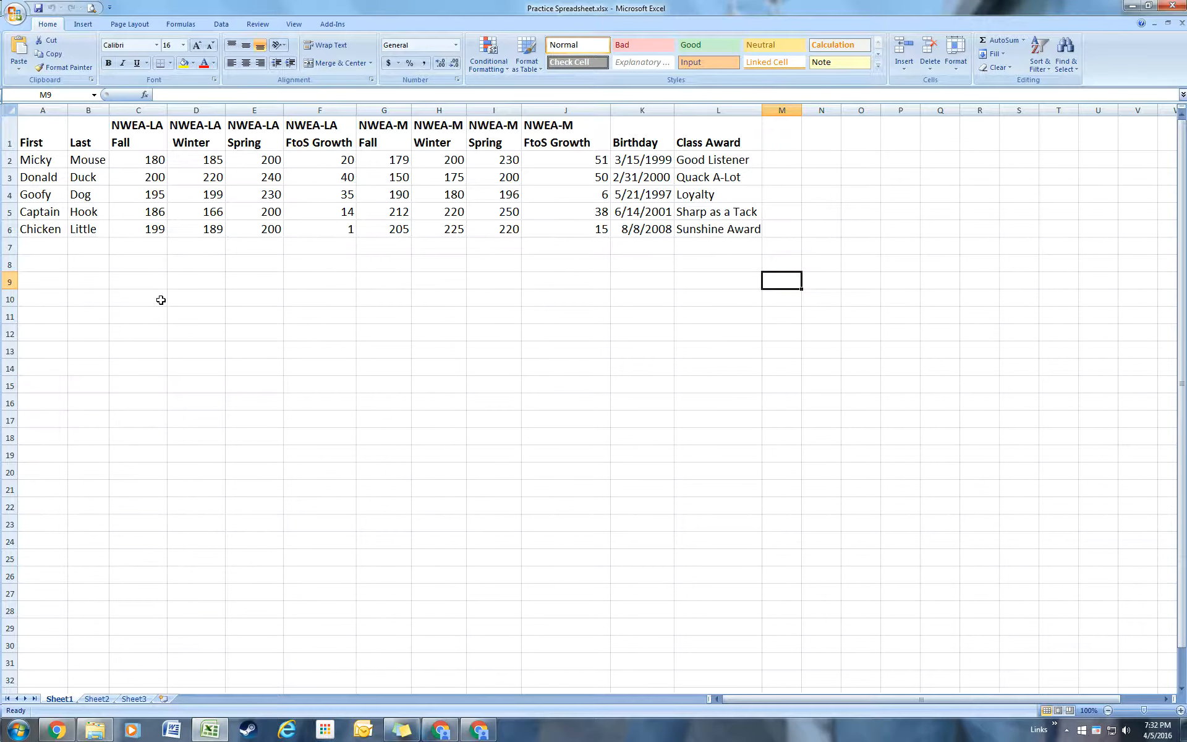
Examine the separate First and Last name columns in the practice spreadsheet
click(46, 138)
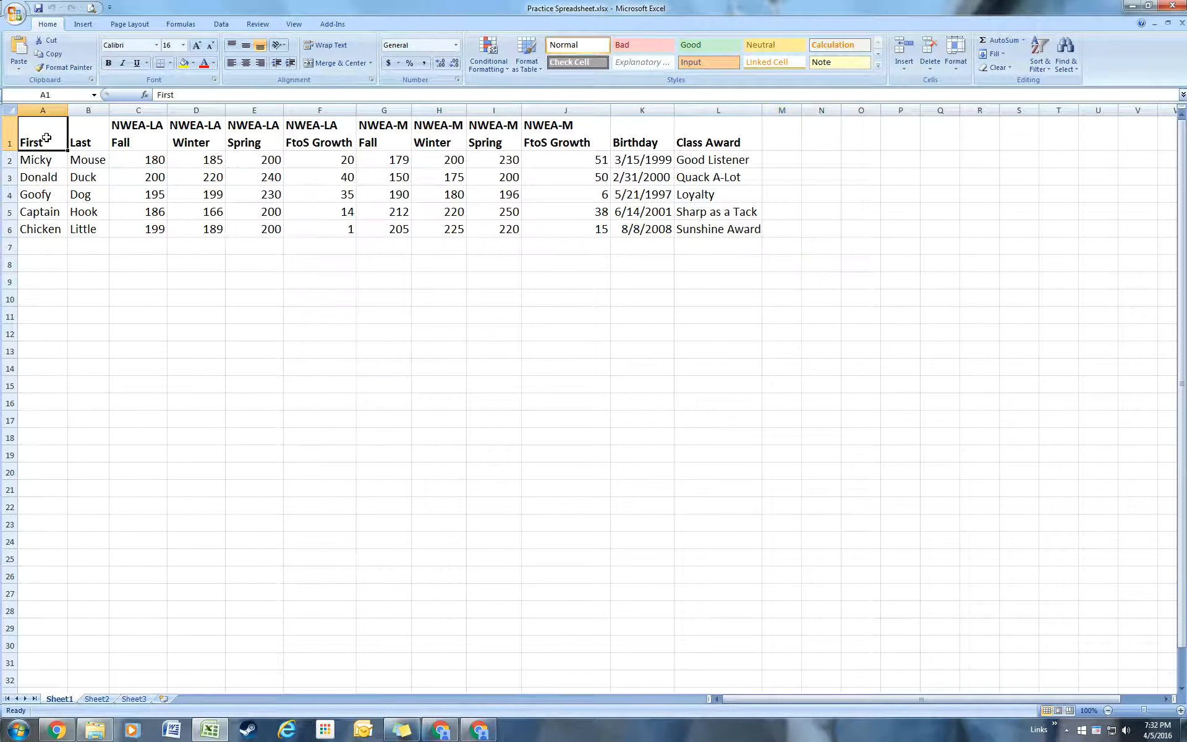
click(43, 111)
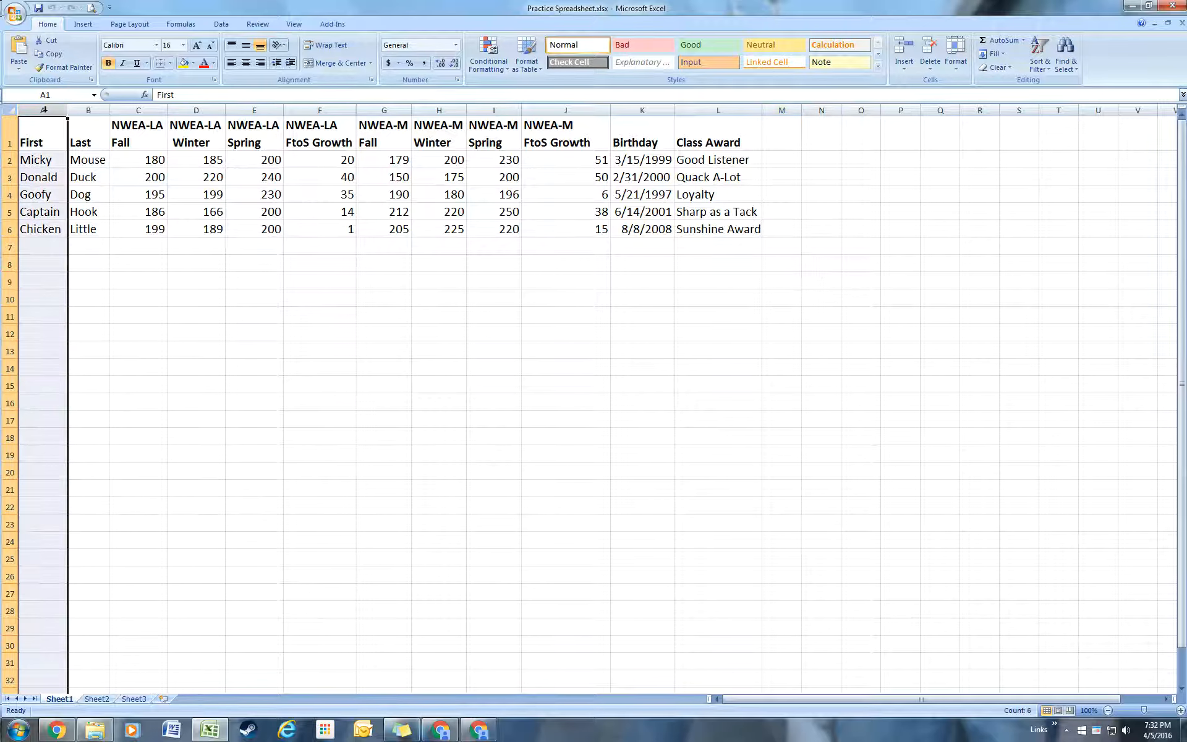
click(87, 111)
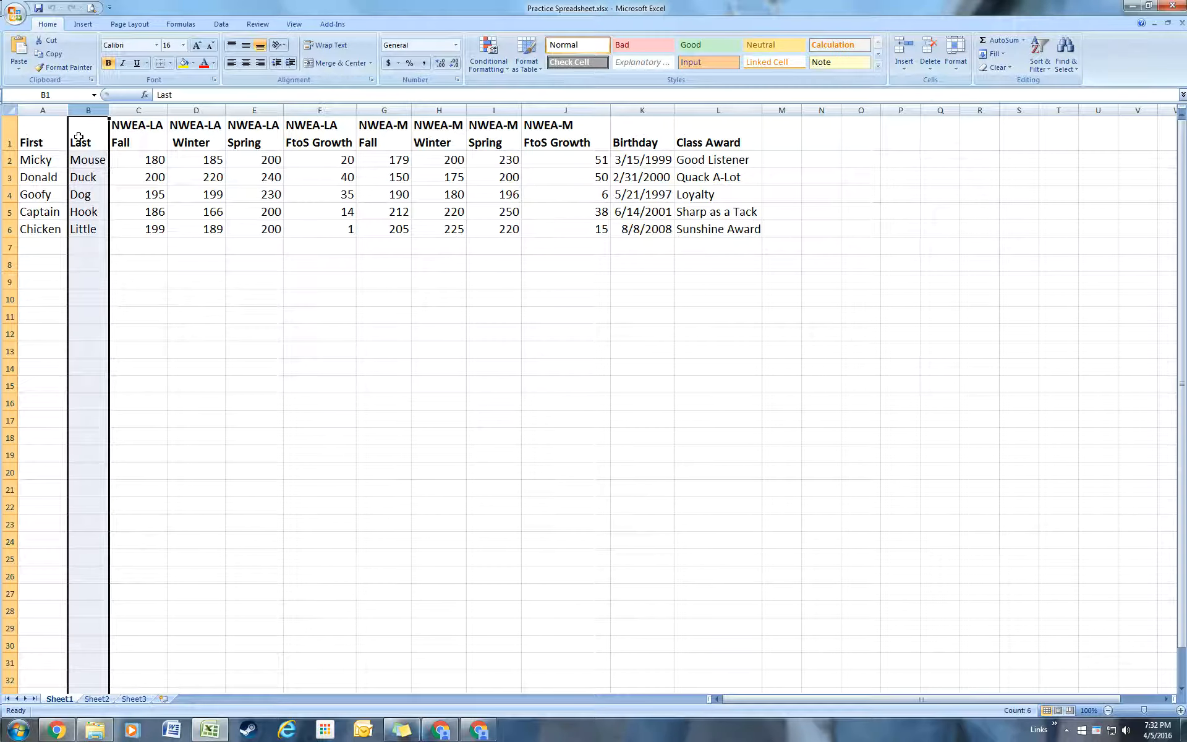
click(270, 295)
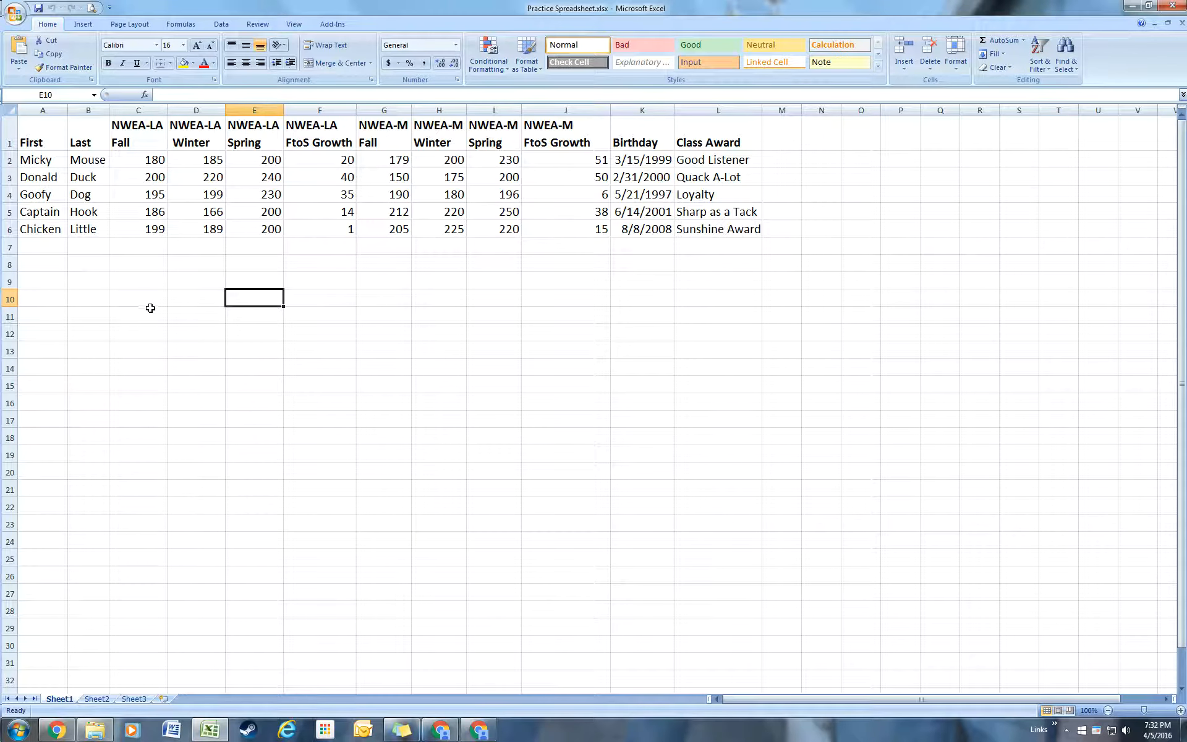
click(46, 109)
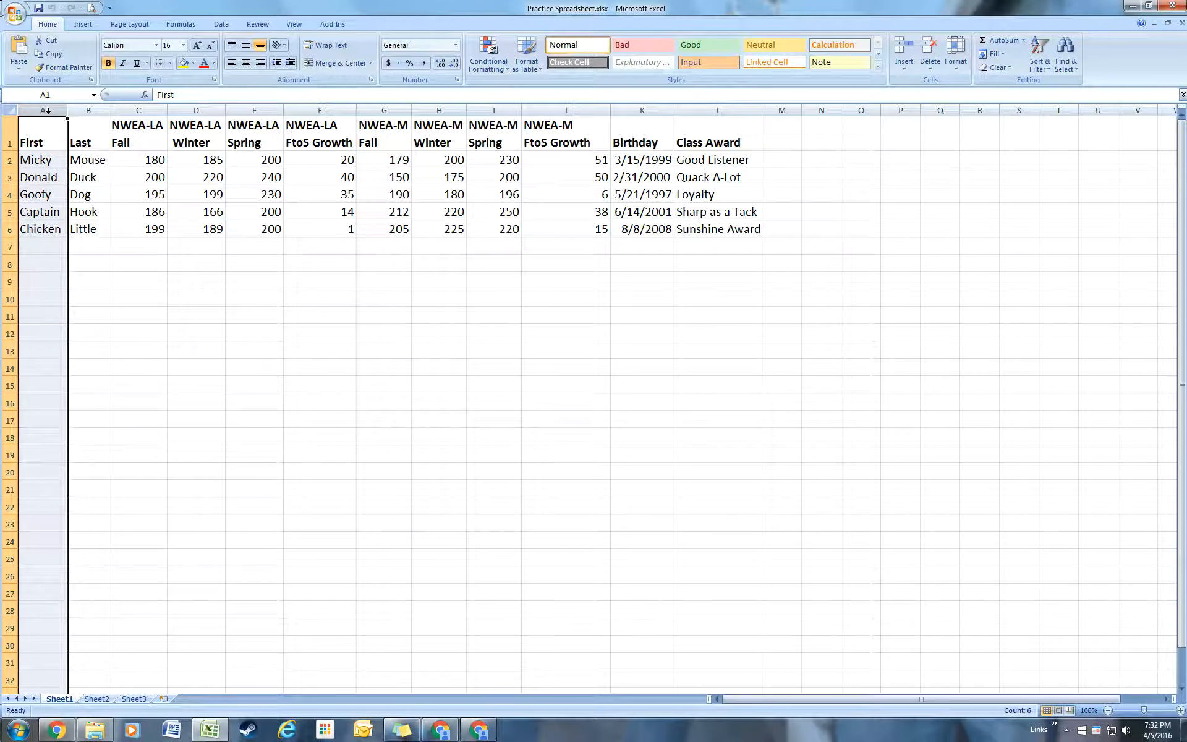
click(89, 110)
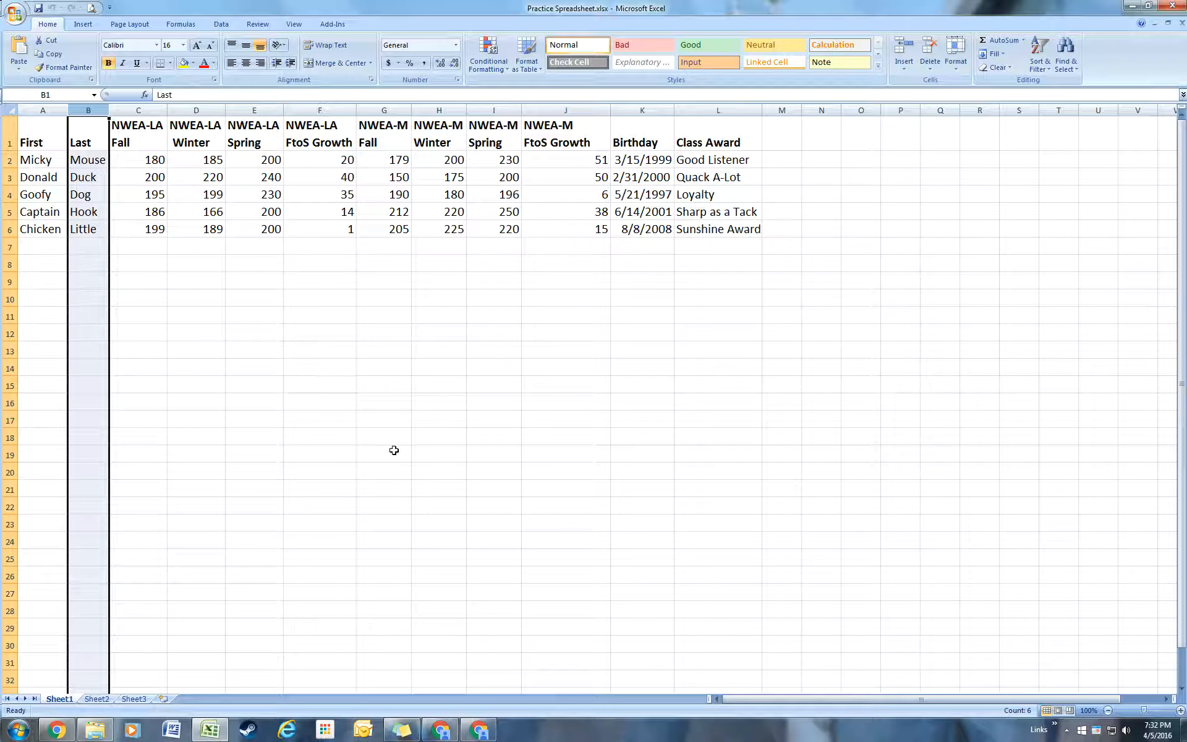
click(250, 345)
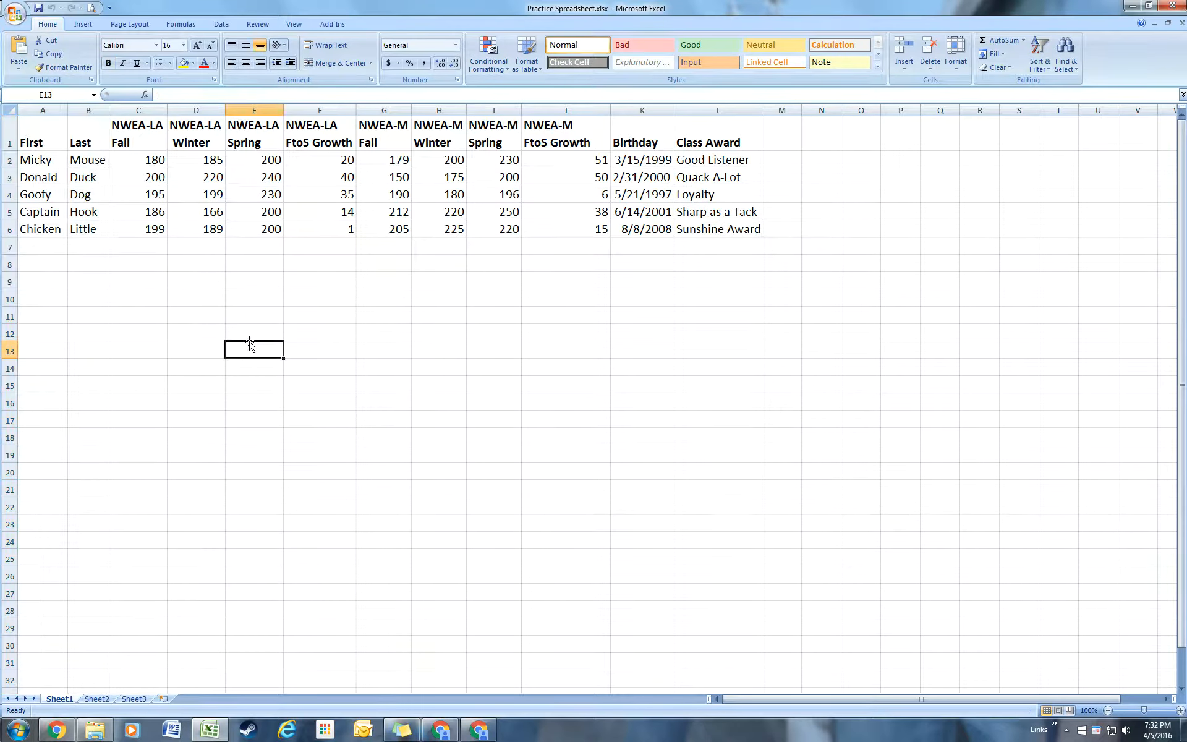
Review the NWEA-LA, Birthday and Class Award column headings and the name entries listed under First and Last
click(140, 139)
click(203, 137)
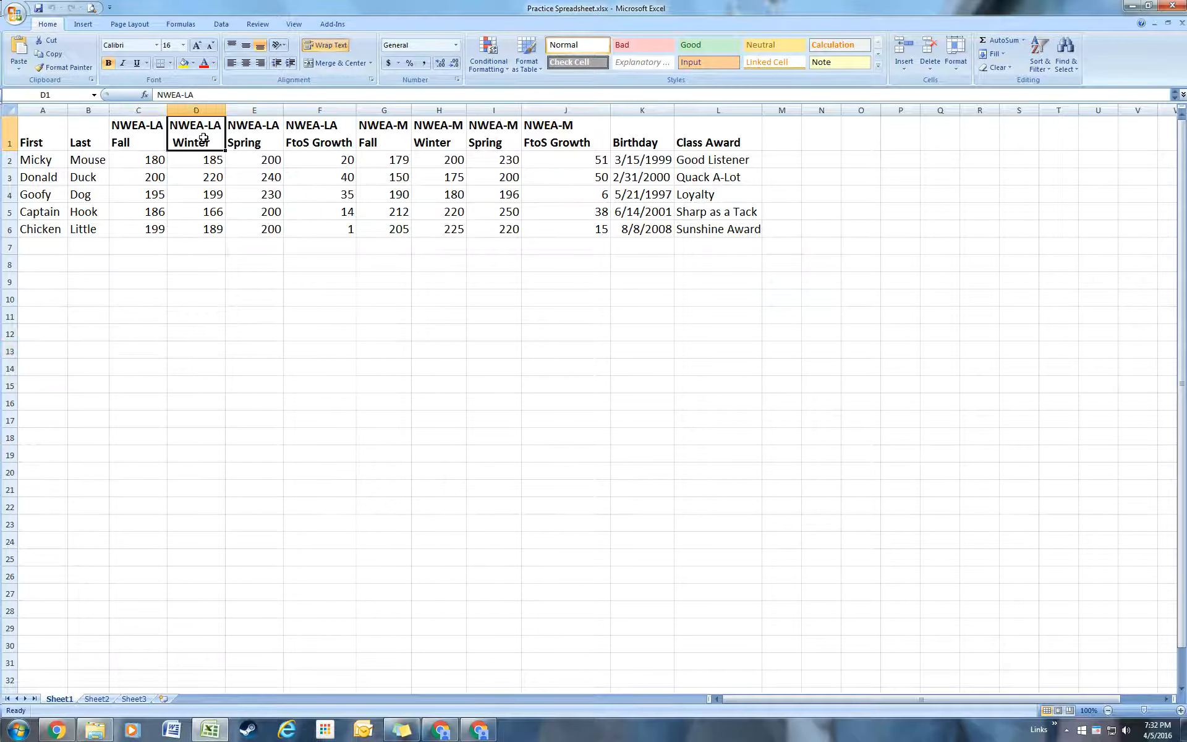
click(244, 137)
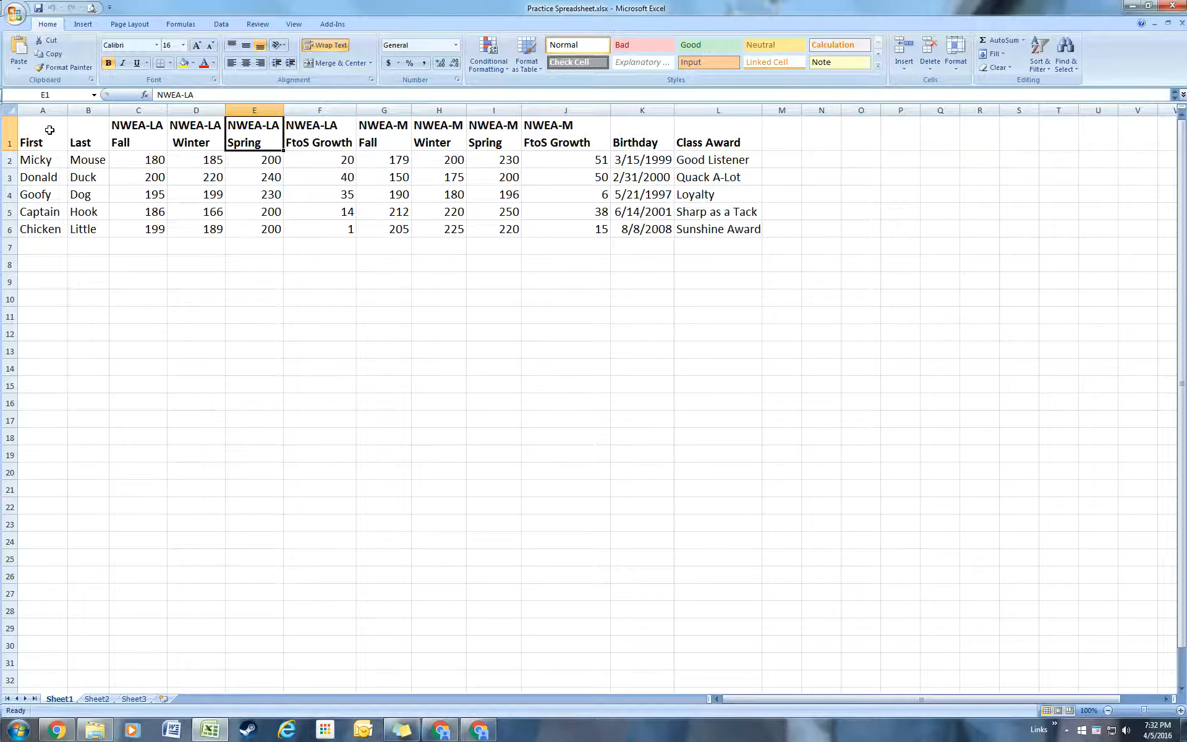
drag(40, 160, 40, 351)
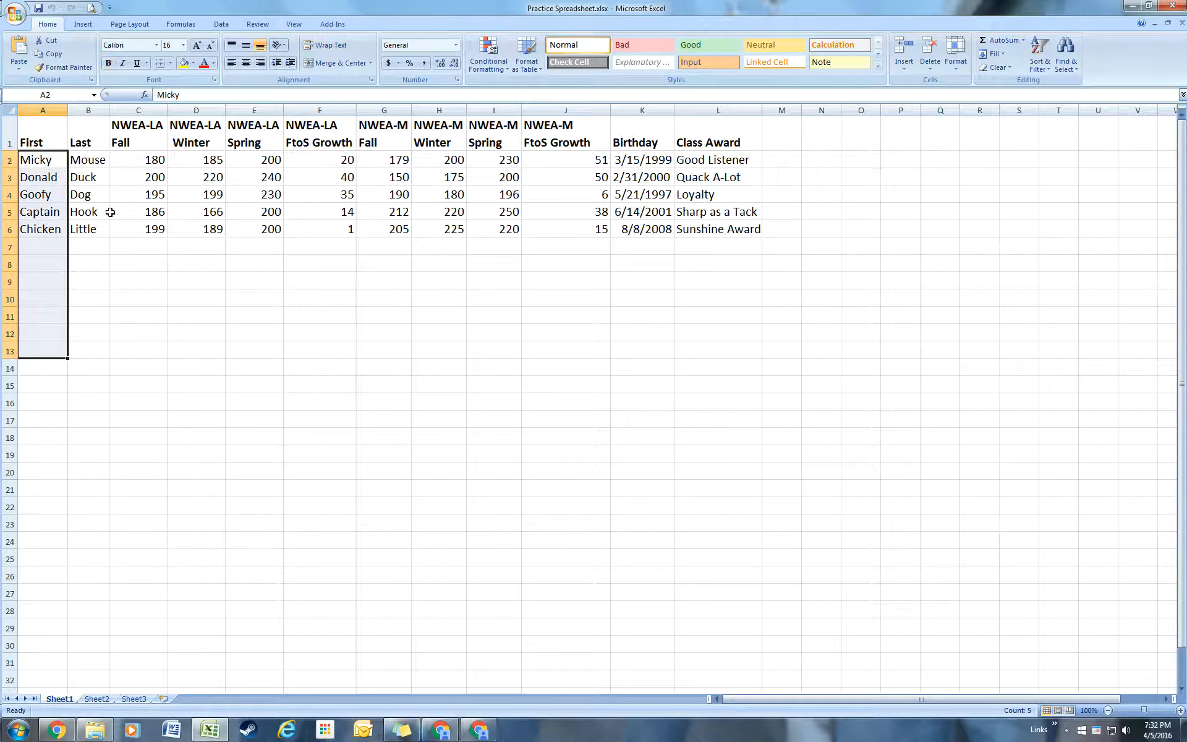
drag(97, 160, 76, 331)
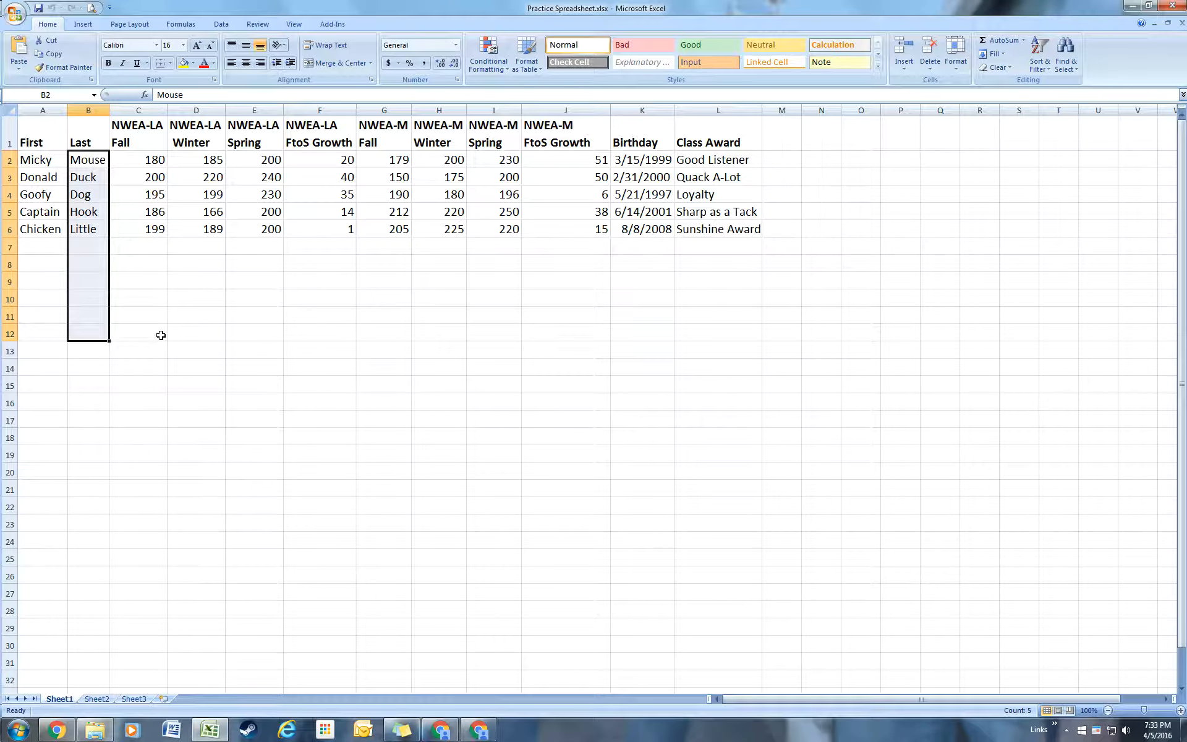
click(345, 330)
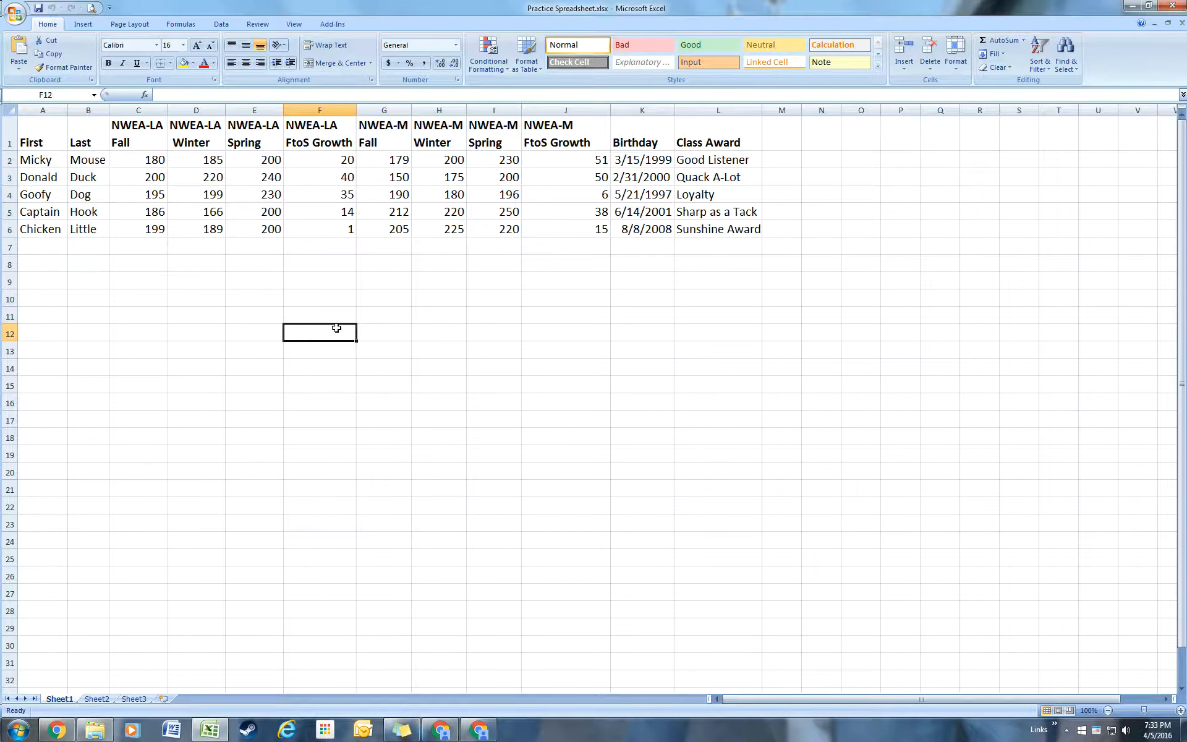
click(138, 133)
click(191, 133)
click(260, 138)
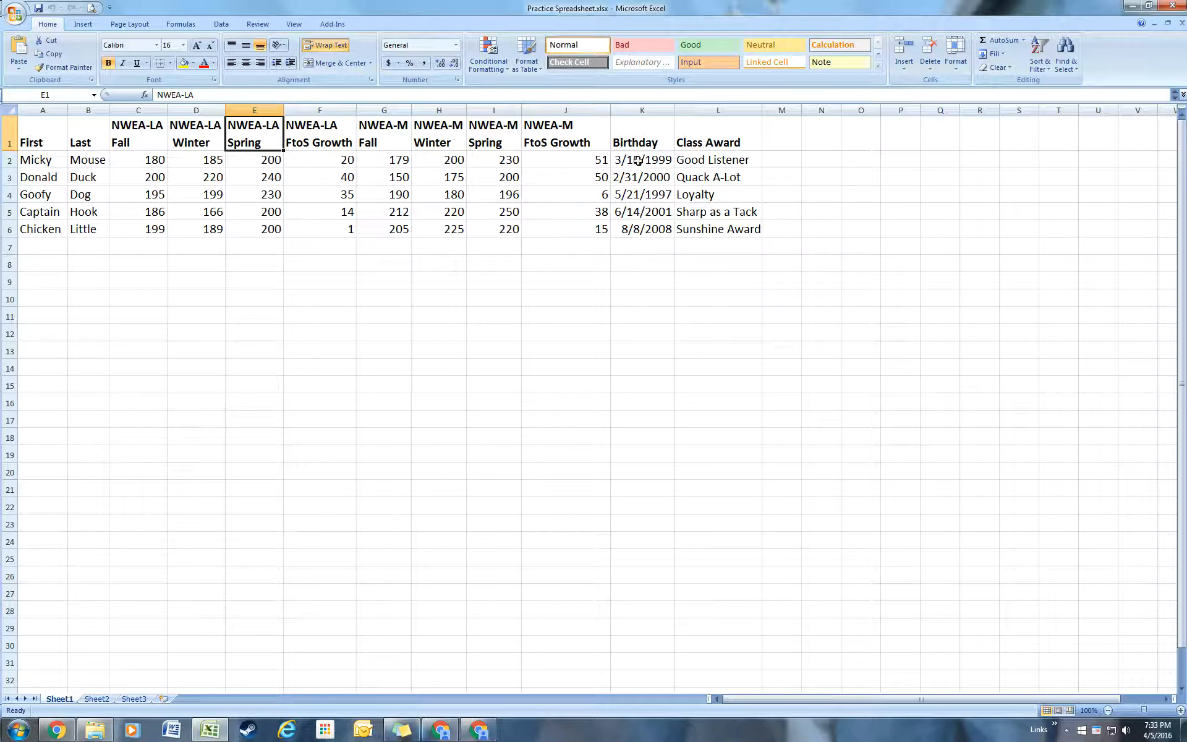
click(636, 139)
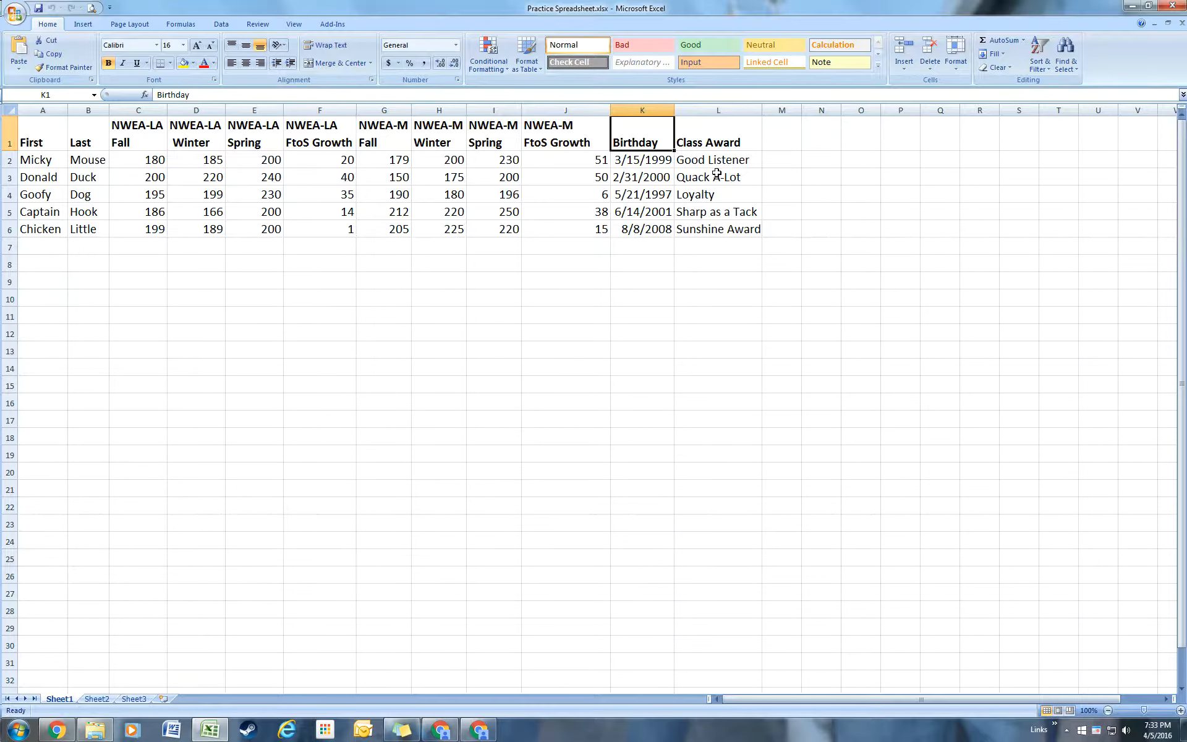
click(727, 141)
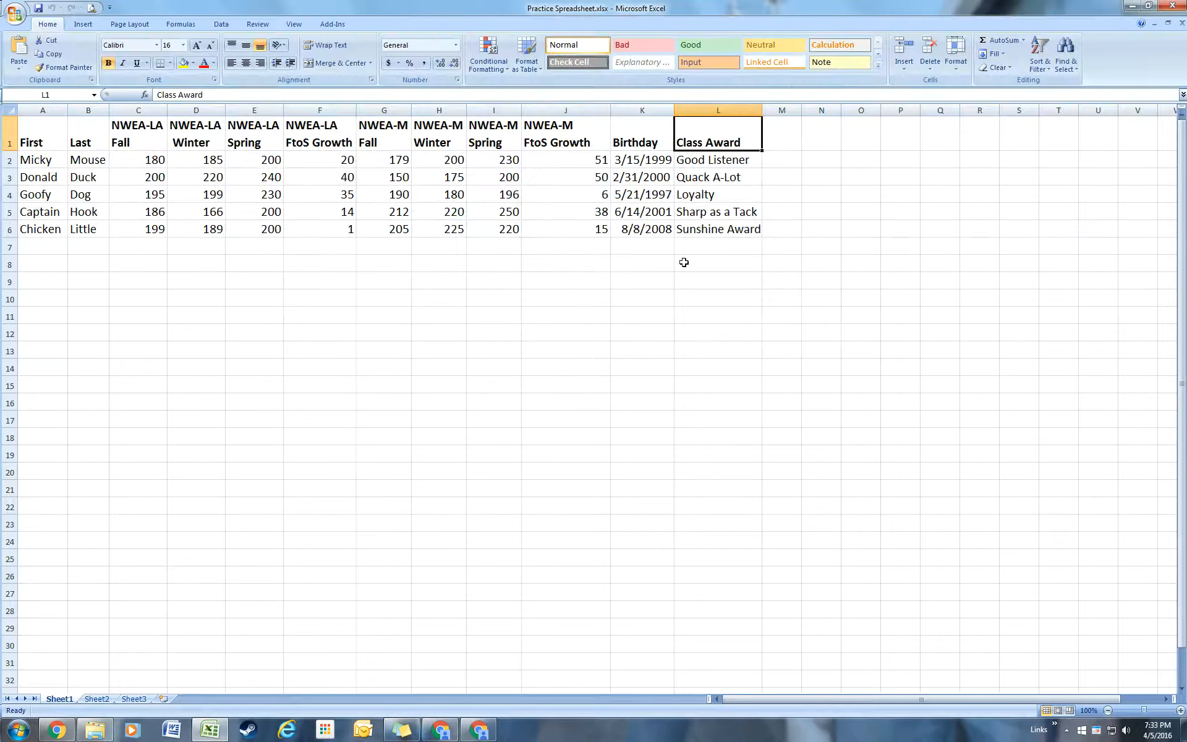
click(783, 126)
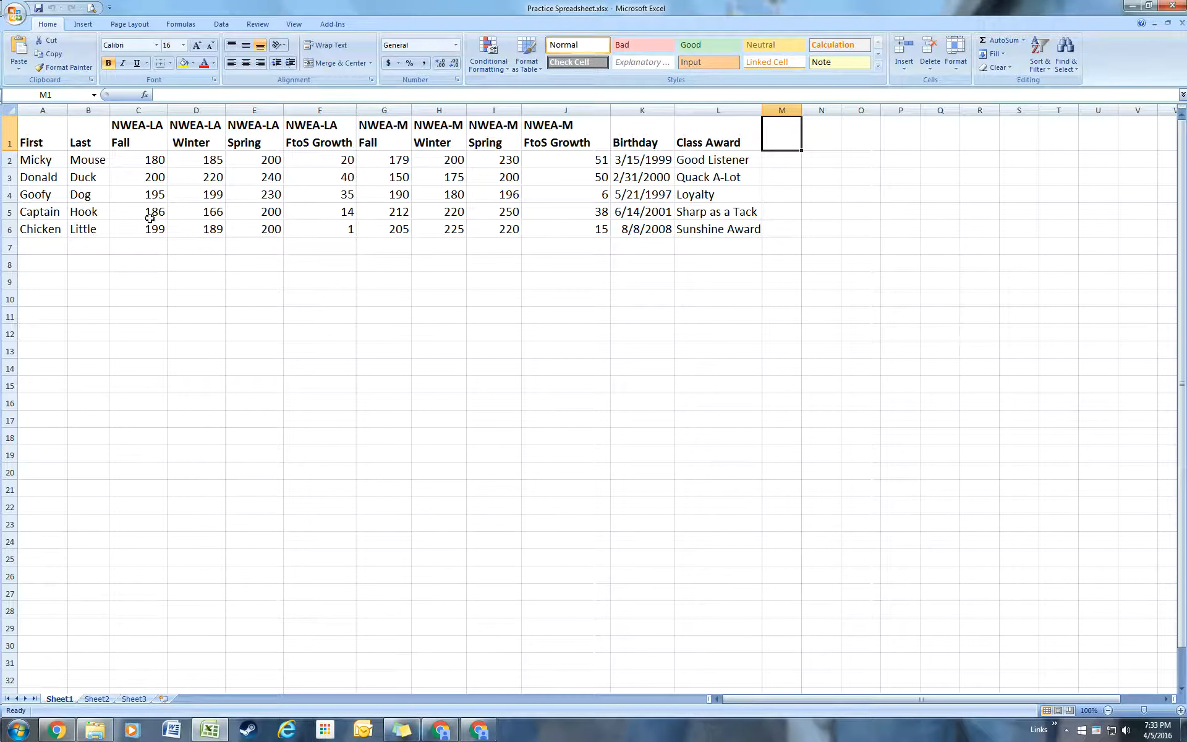
Inspect the formulas in the NWEA-LA FtoS Growth column for rows 2 to 6, comparing row 4 with its fall and spring scores
click(147, 198)
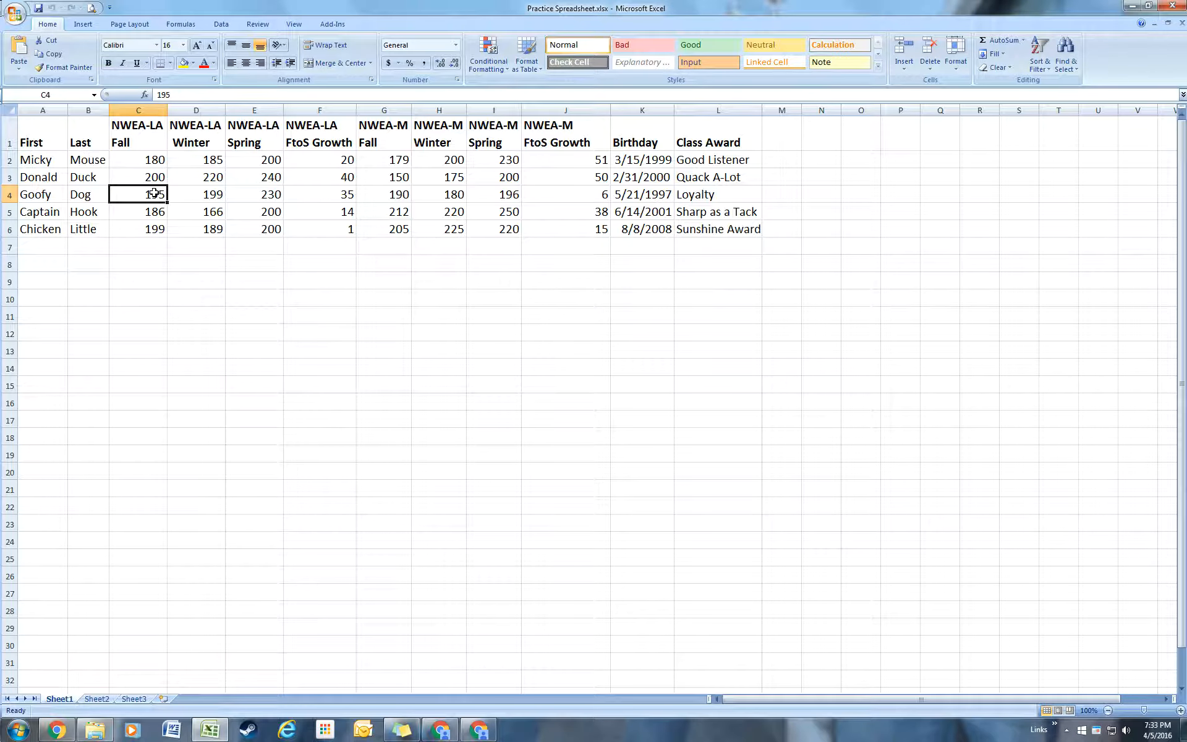
click(346, 195)
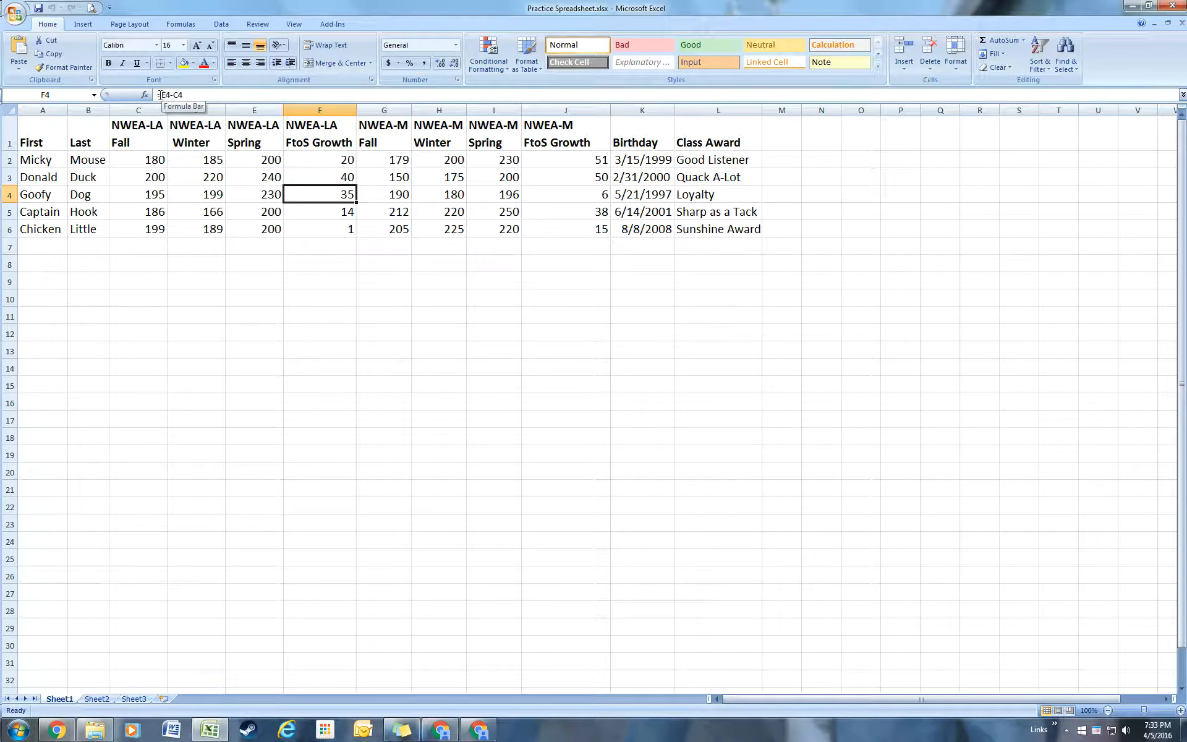
click(257, 192)
click(321, 197)
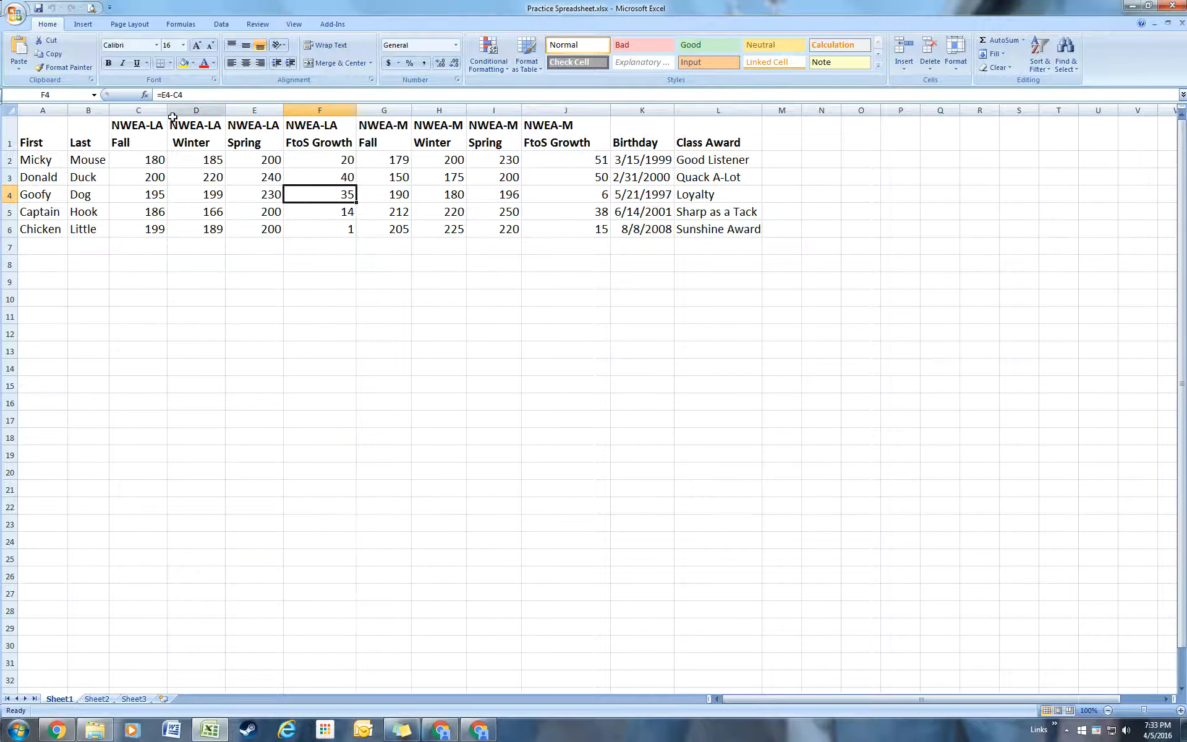
click(147, 191)
click(340, 196)
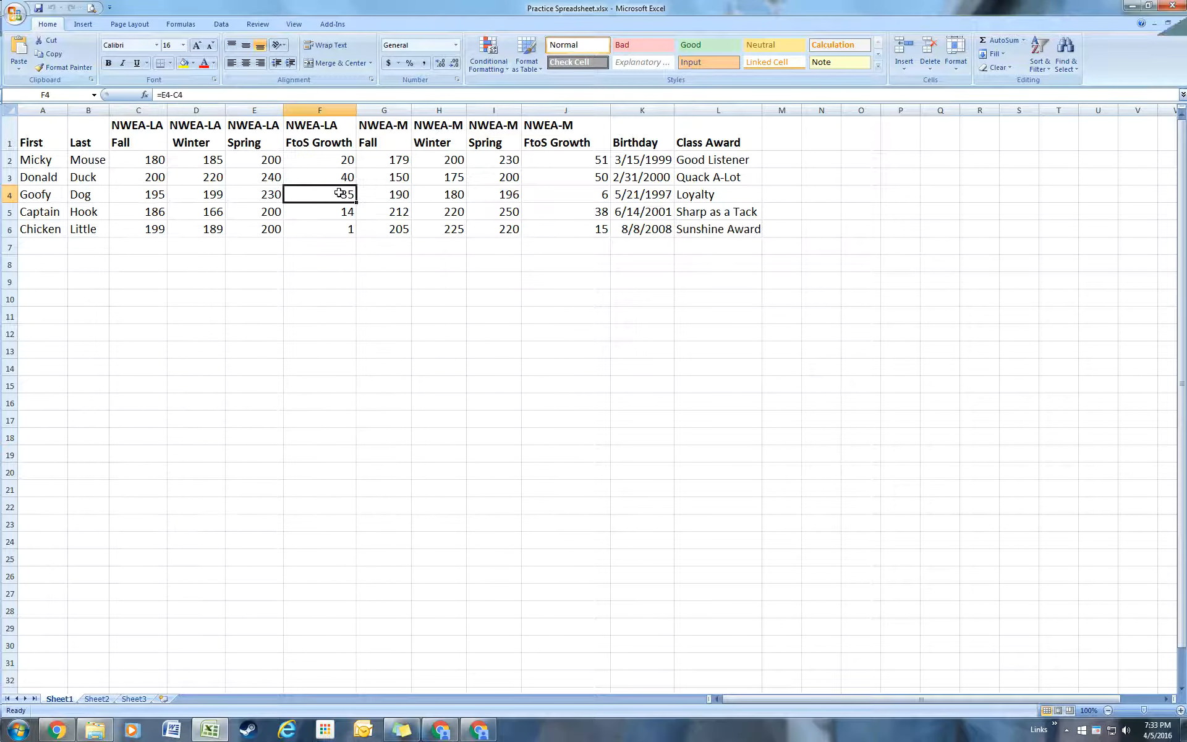
click(335, 162)
click(330, 179)
click(333, 197)
click(334, 212)
click(335, 238)
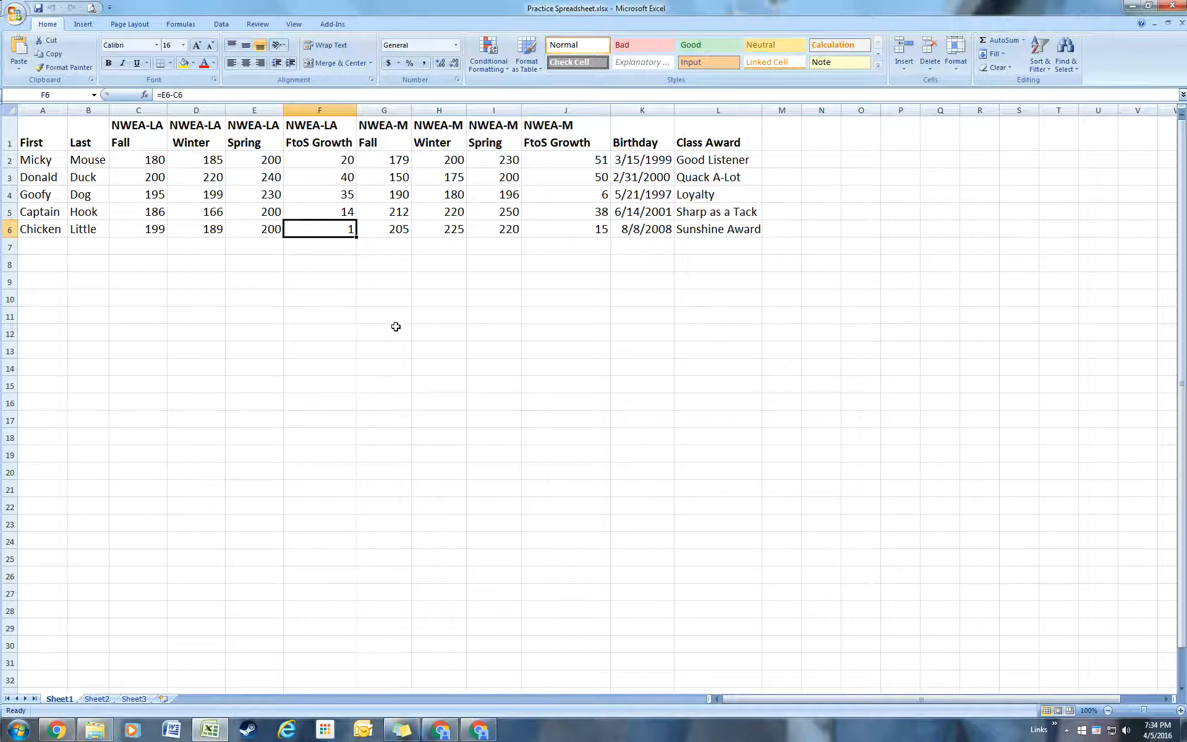
Check the birthday and class award entries in row 3 and look over the empty rows below the data
click(646, 180)
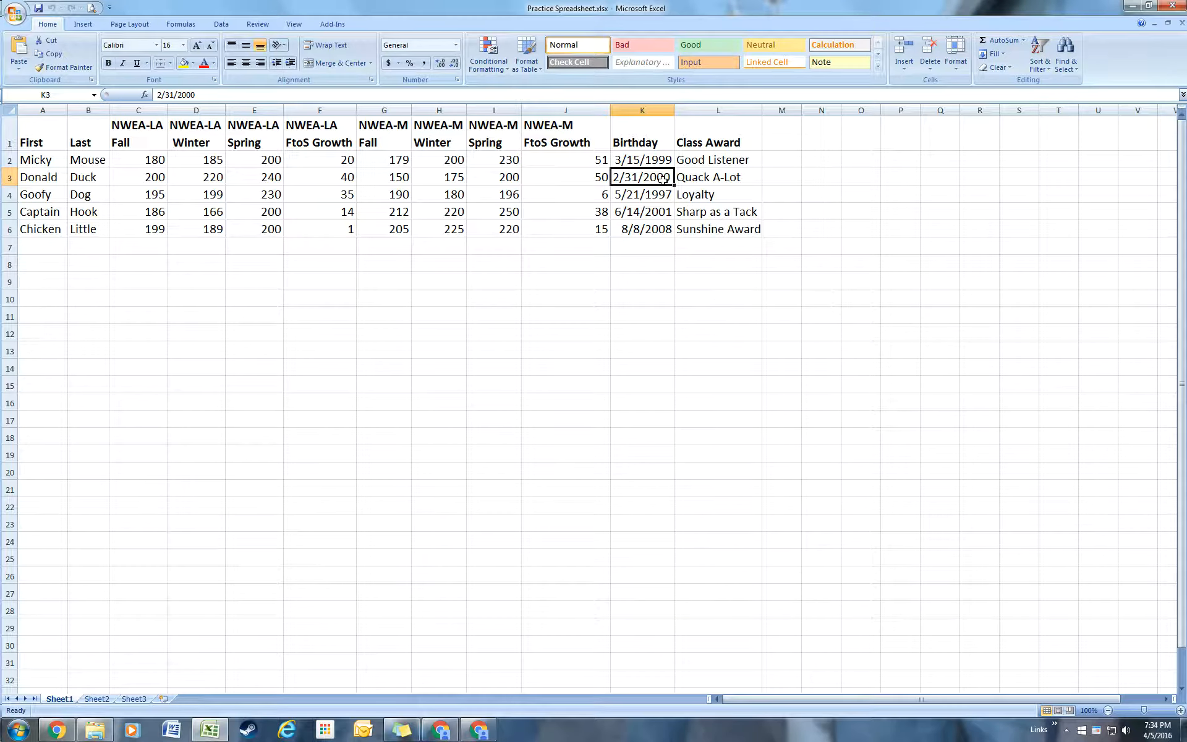
click(707, 185)
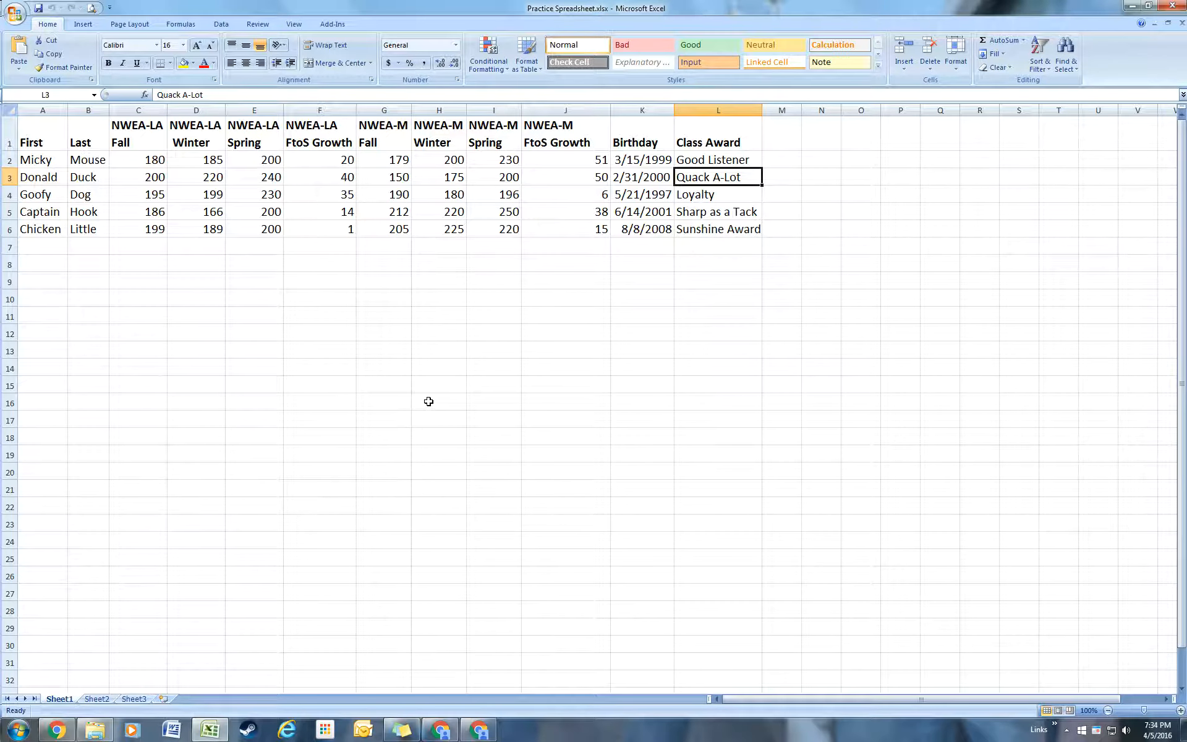
scroll(79, 207, down, 13)
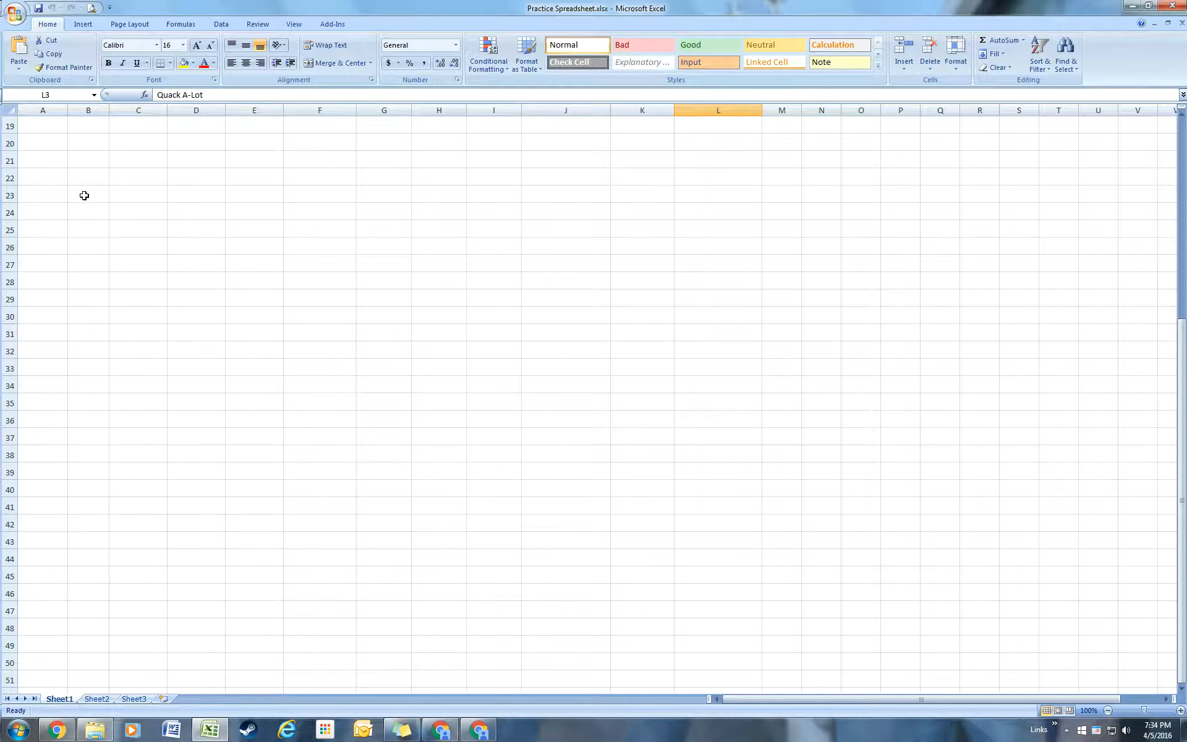
scroll(80, 196, down, 20)
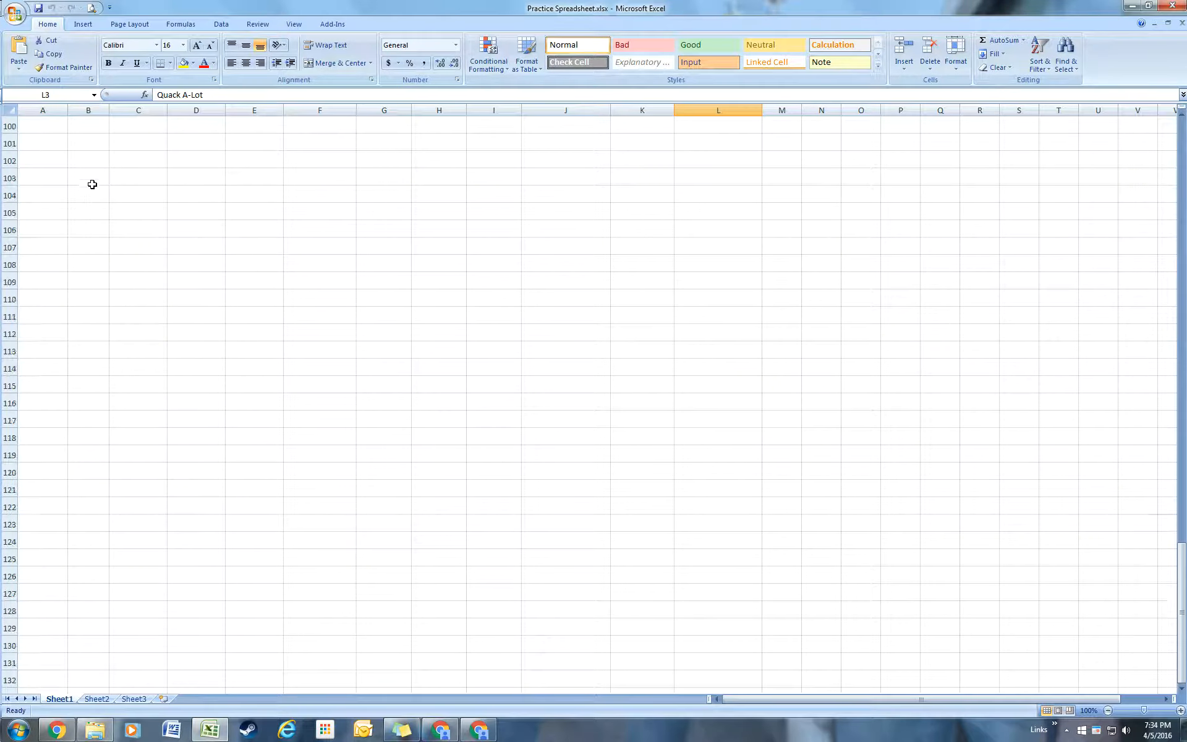
scroll(114, 180, up, 20)
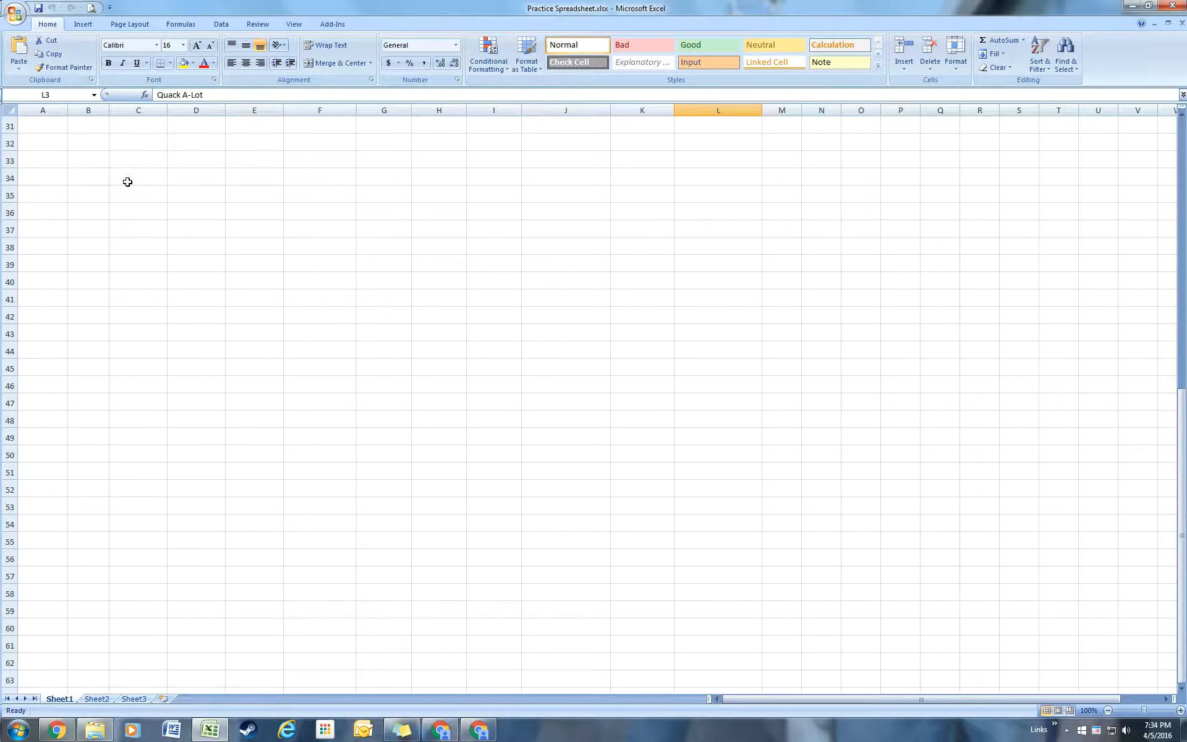
scroll(133, 176, up, 2)
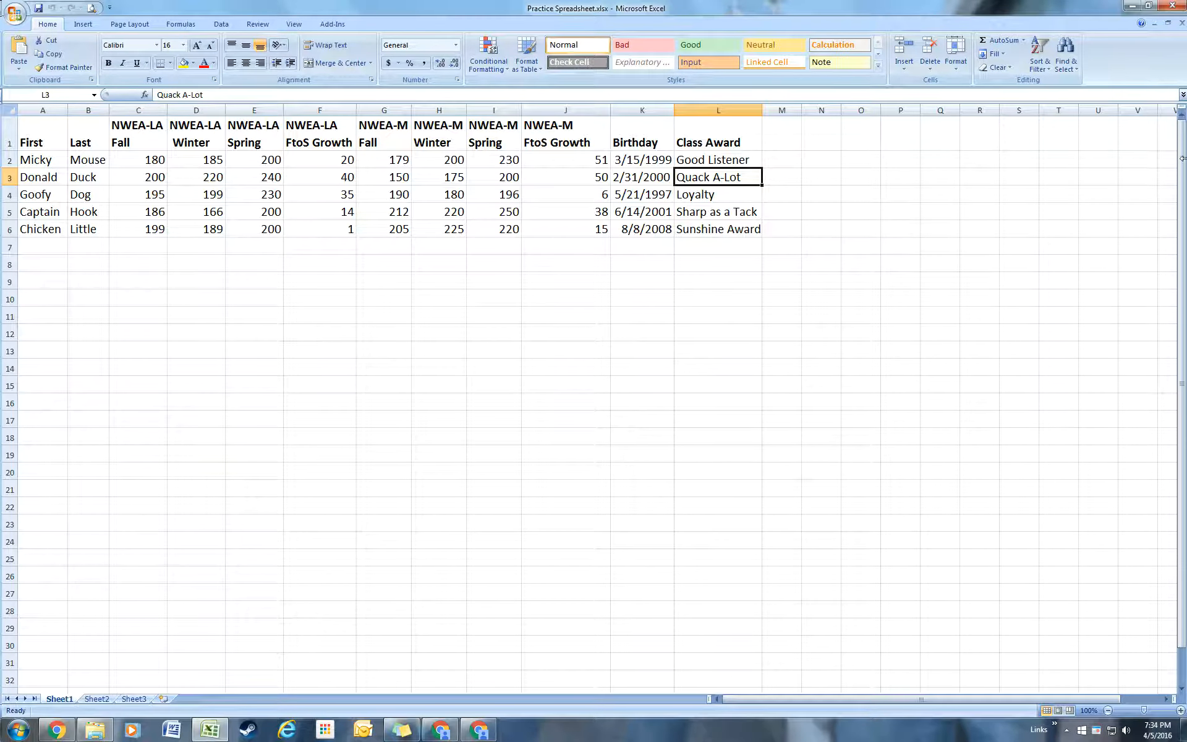
Look over the empty columns beyond Class Award and return to the start of the data
click(1165, 699)
drag(1165, 699, 1164, 699)
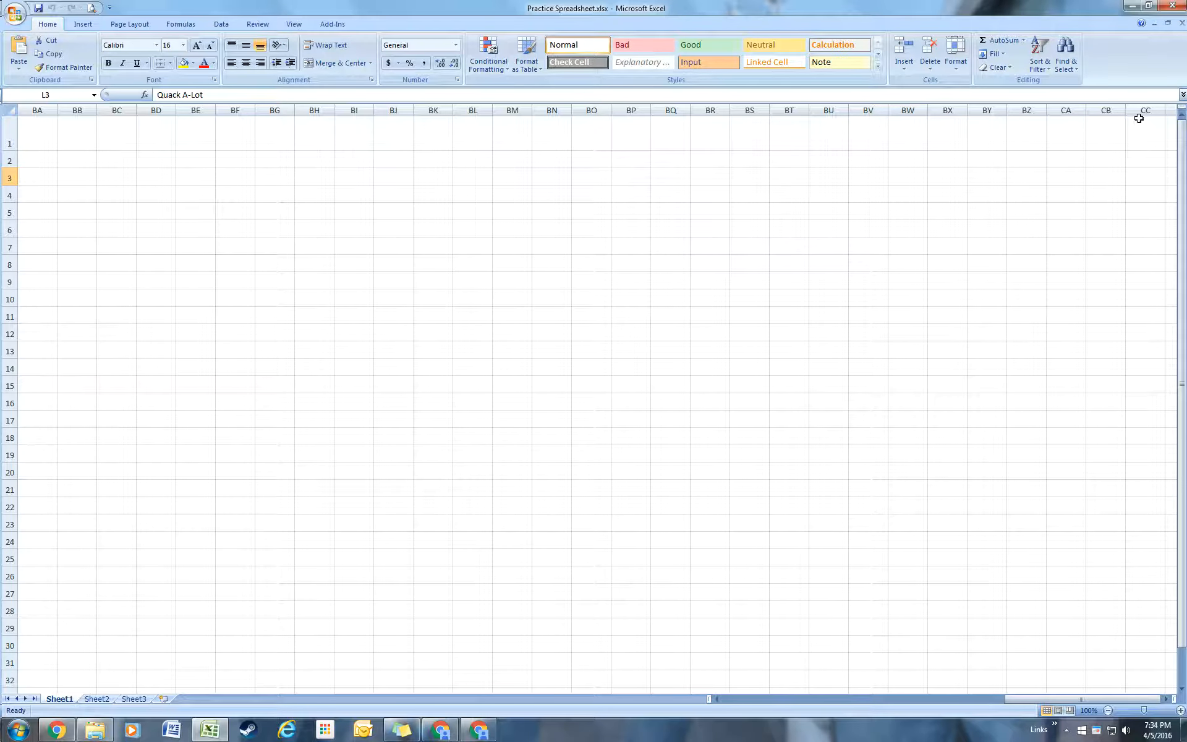
drag(1014, 699, 717, 697)
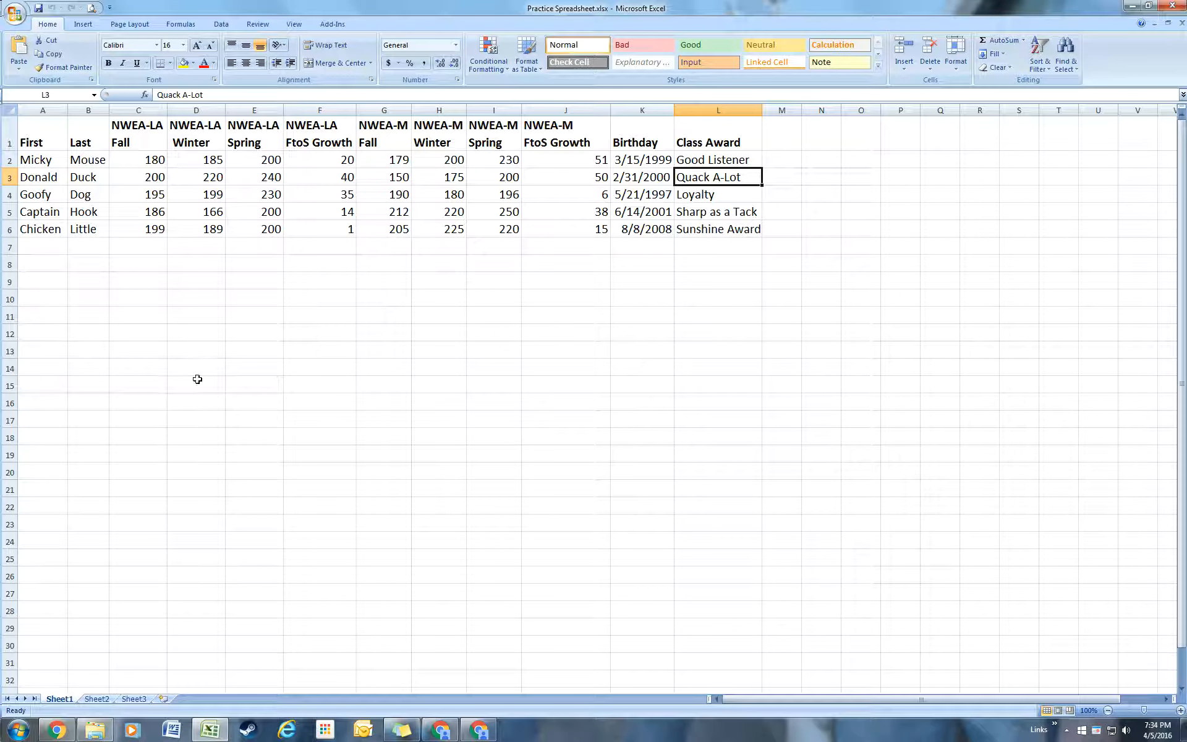
Check the student entries in rows 2 and 4, and the cells of empty row 7 from First through Class Award
click(213, 338)
click(148, 194)
click(95, 162)
click(414, 189)
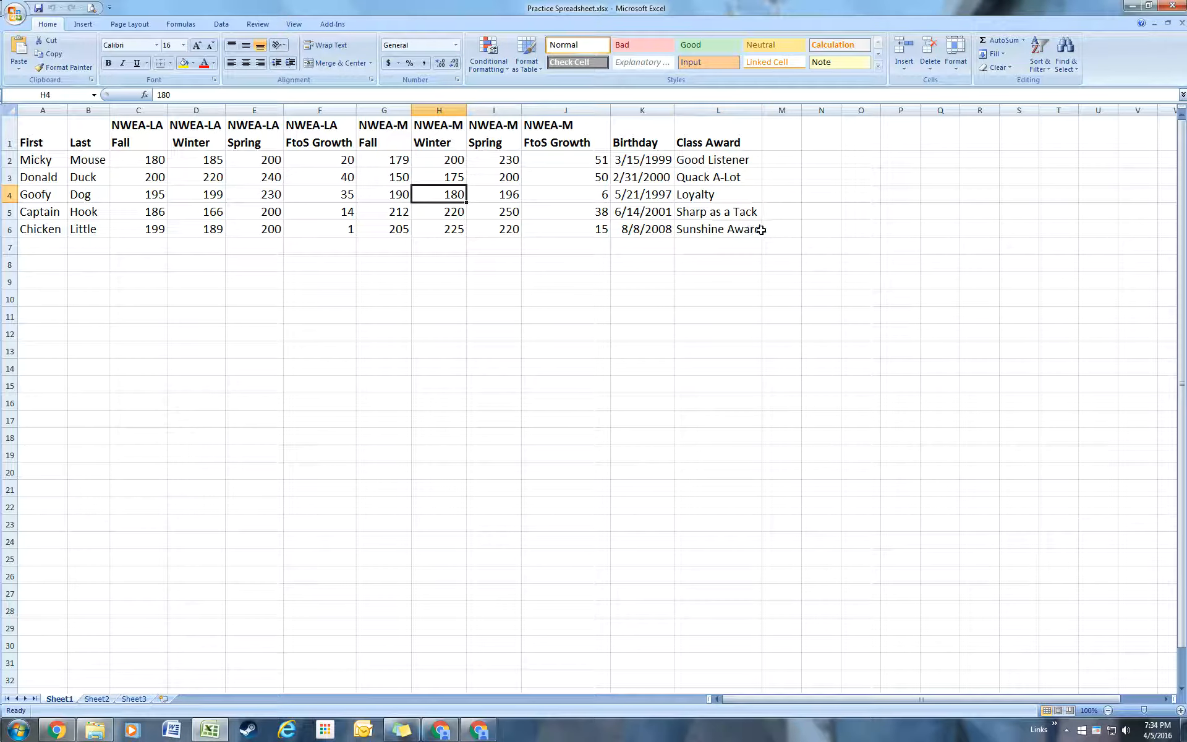
click(757, 195)
click(39, 246)
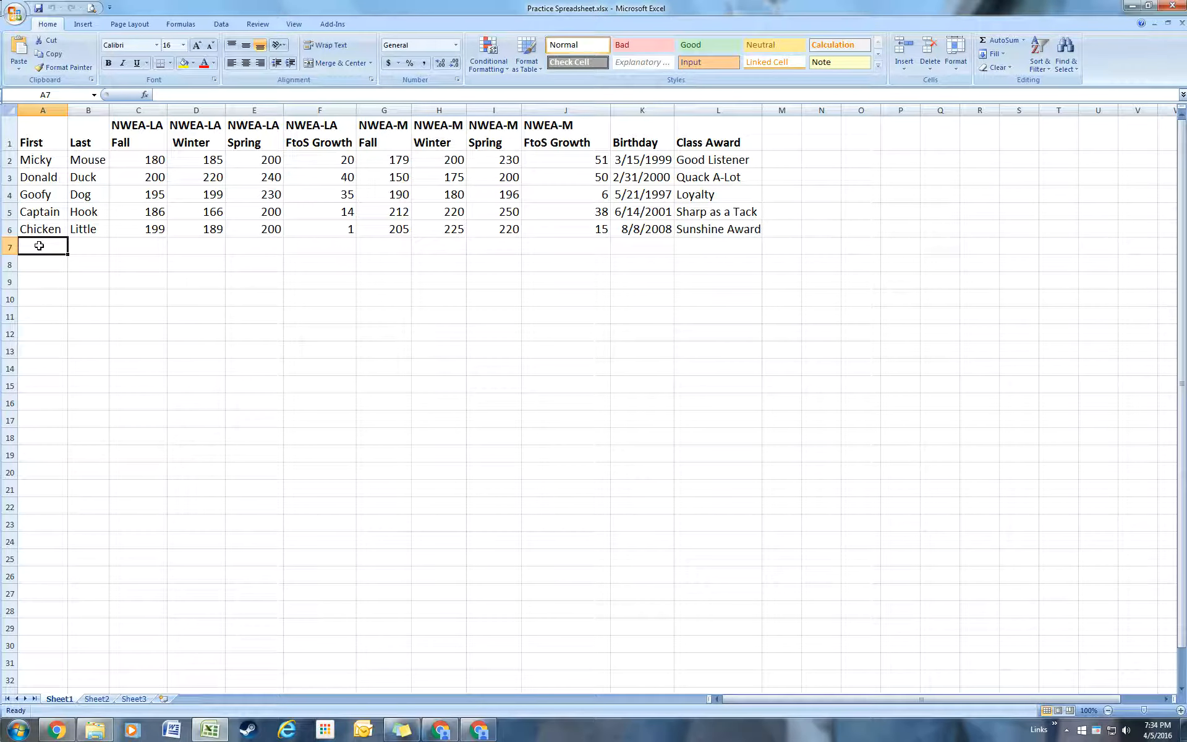
double_click(41, 246)
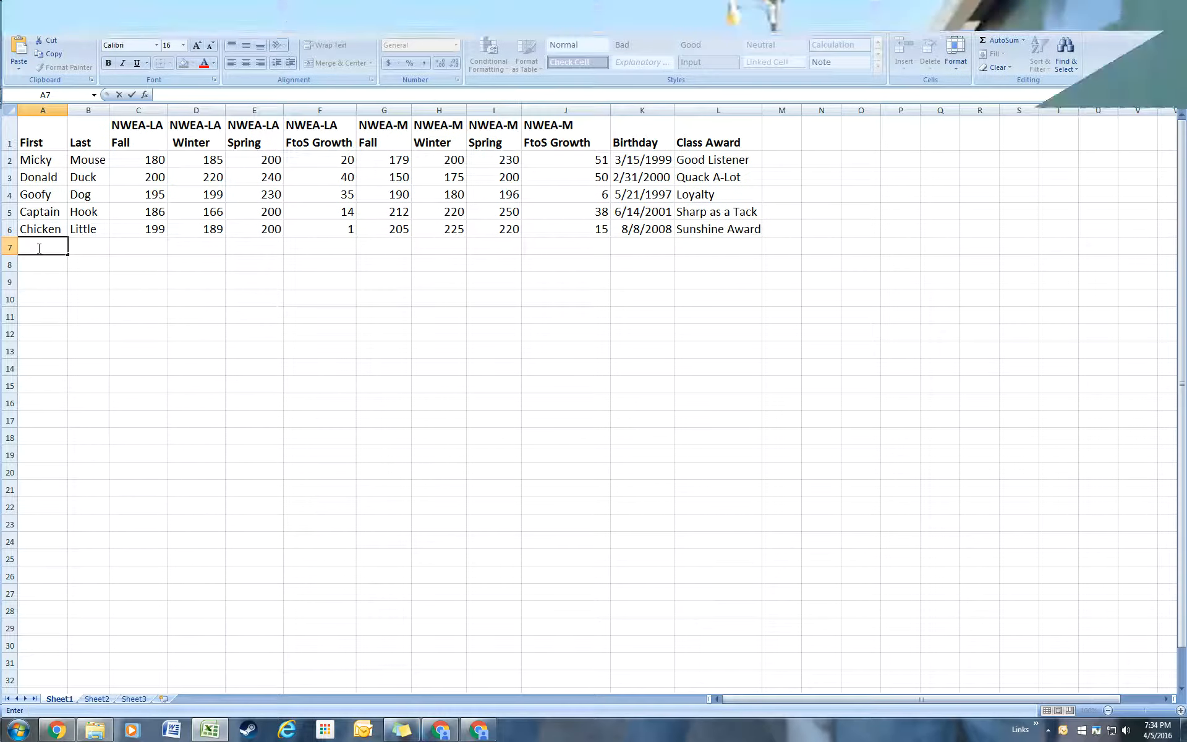
click(99, 246)
drag(118, 246, 593, 250)
click(680, 246)
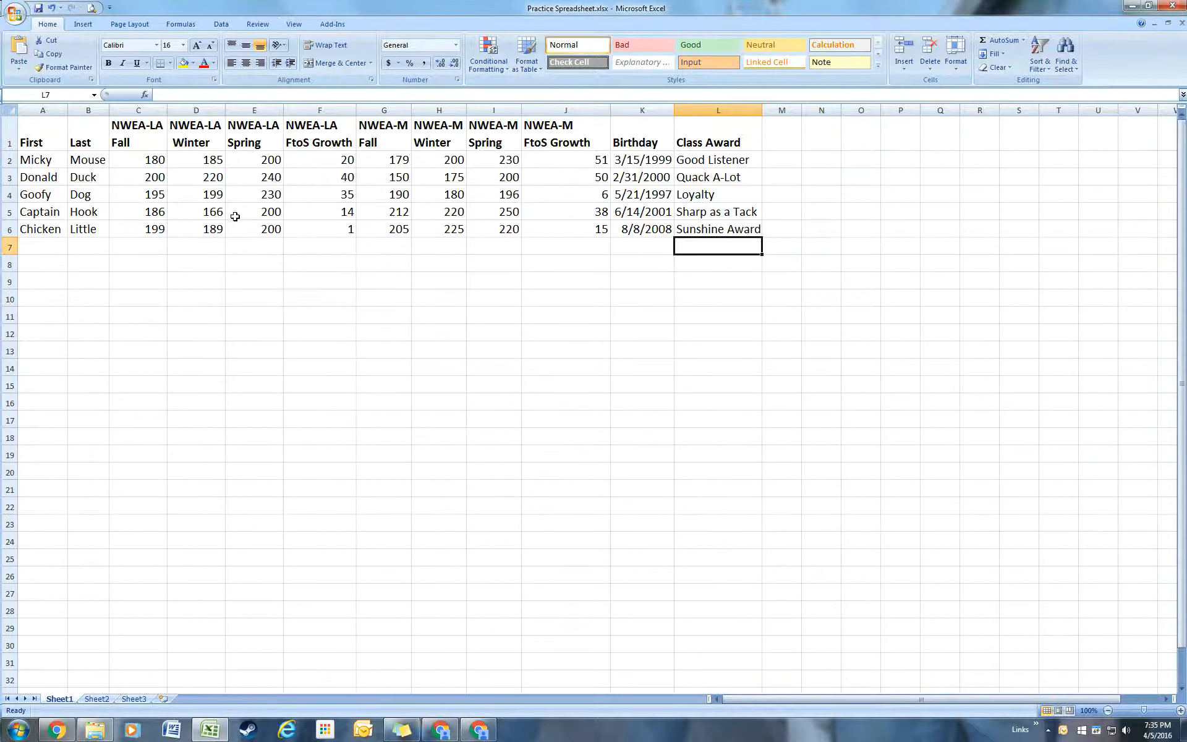
Review the header row with its First, Last and NWEA-LA headings, and the NWEA-LA Winter scores beneath it
click(3, 130)
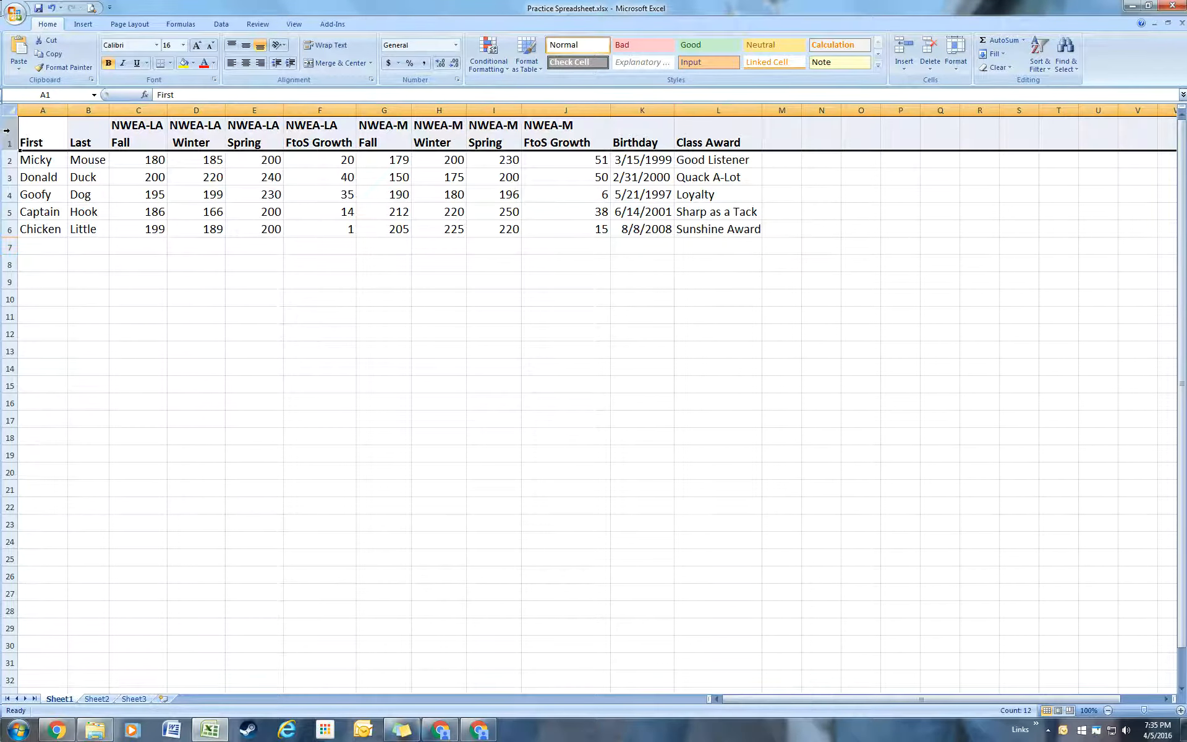
click(29, 130)
click(80, 129)
click(124, 128)
click(206, 137)
click(247, 134)
drag(201, 160, 201, 253)
click(338, 303)
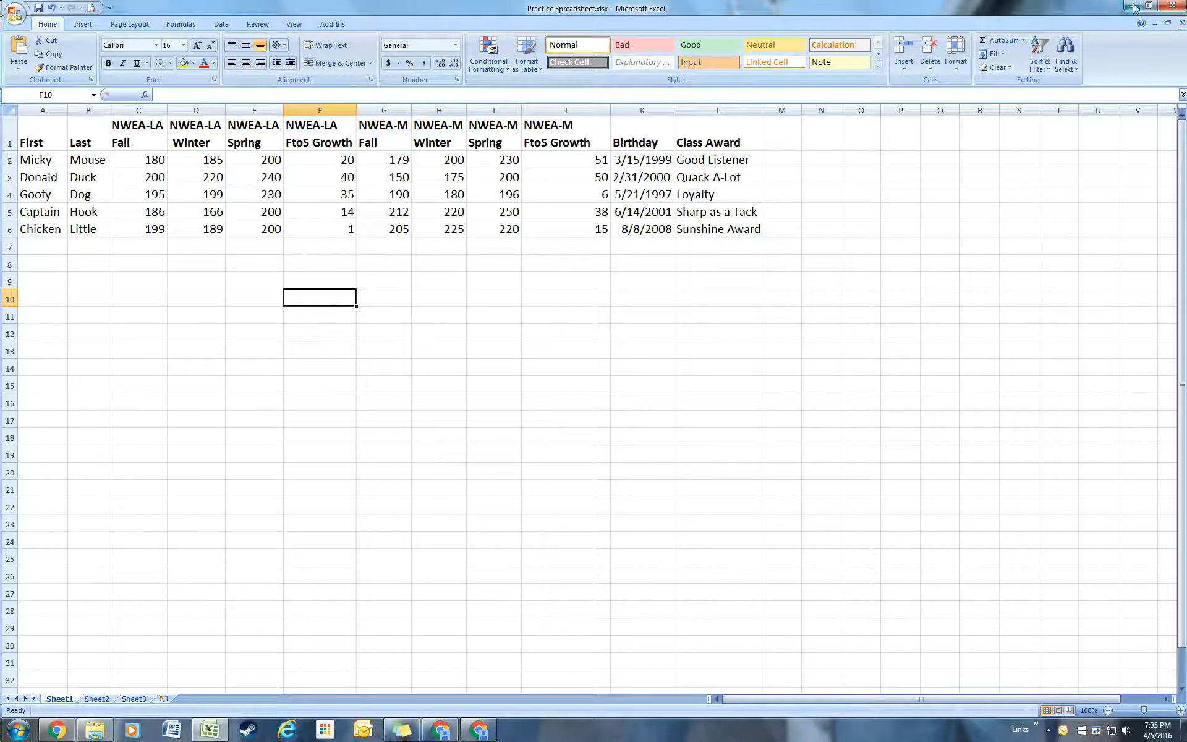
Close Practice Spreadsheet.xlsx, saving its changes
click(1172, 6)
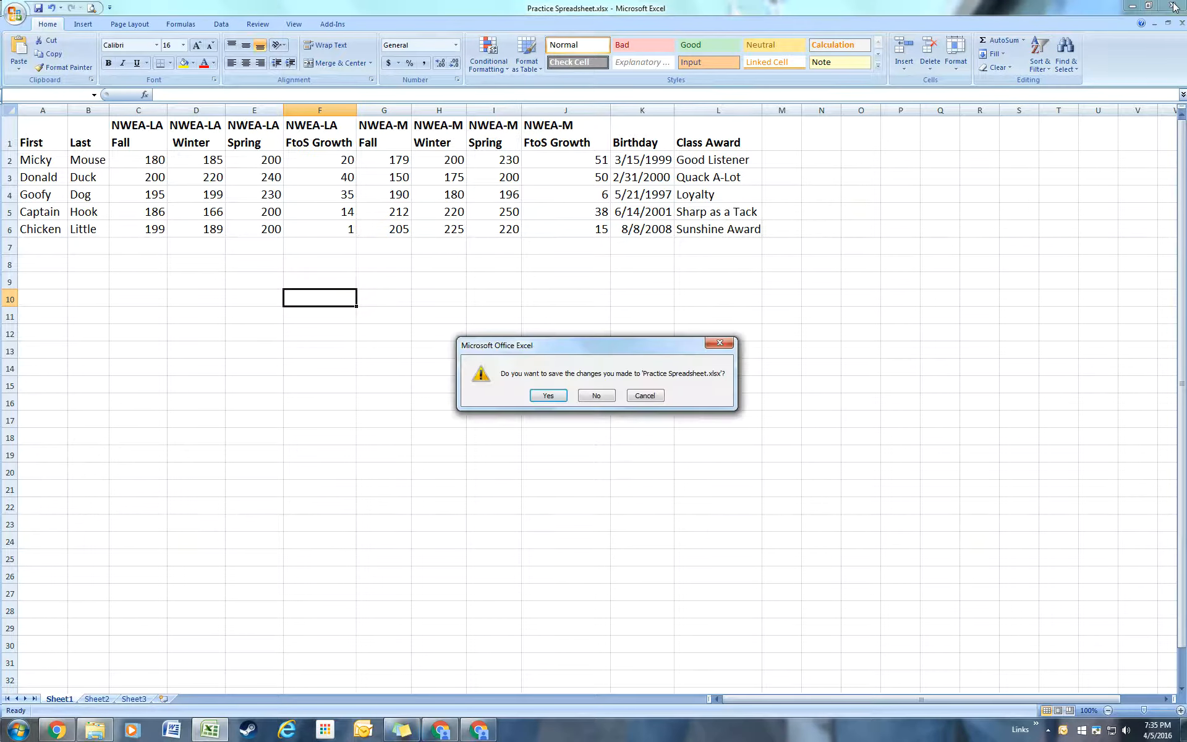
click(547, 397)
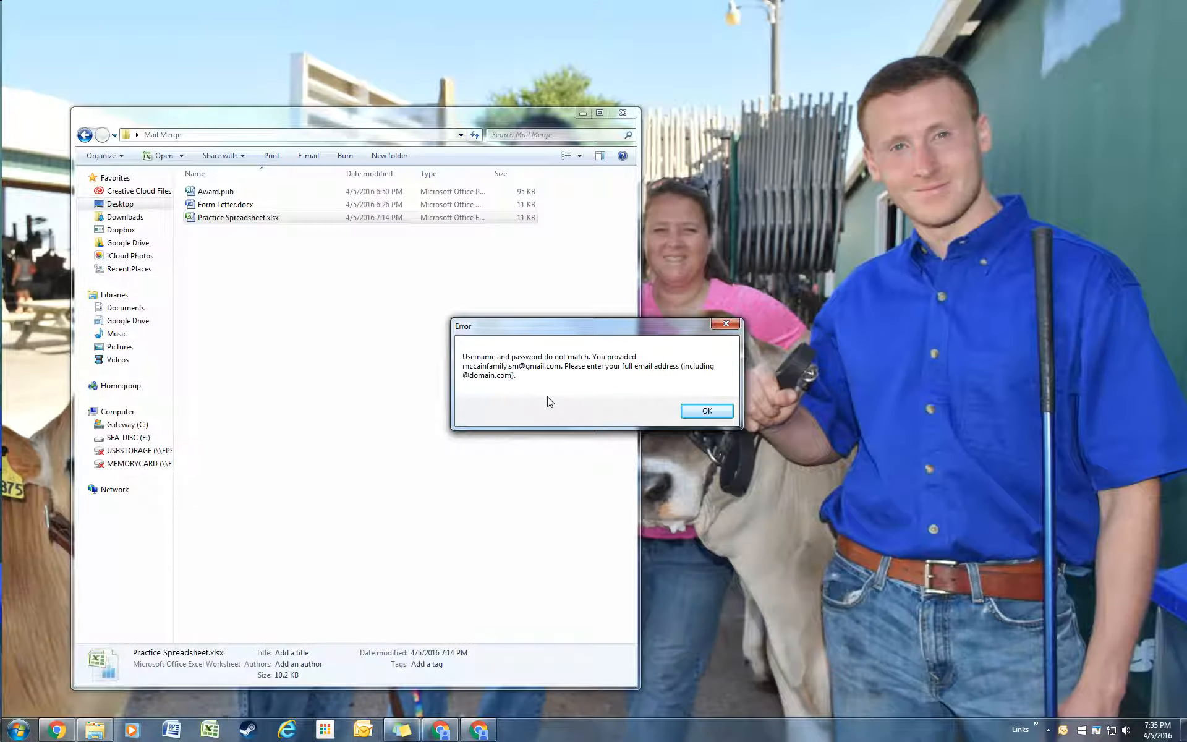
click(714, 413)
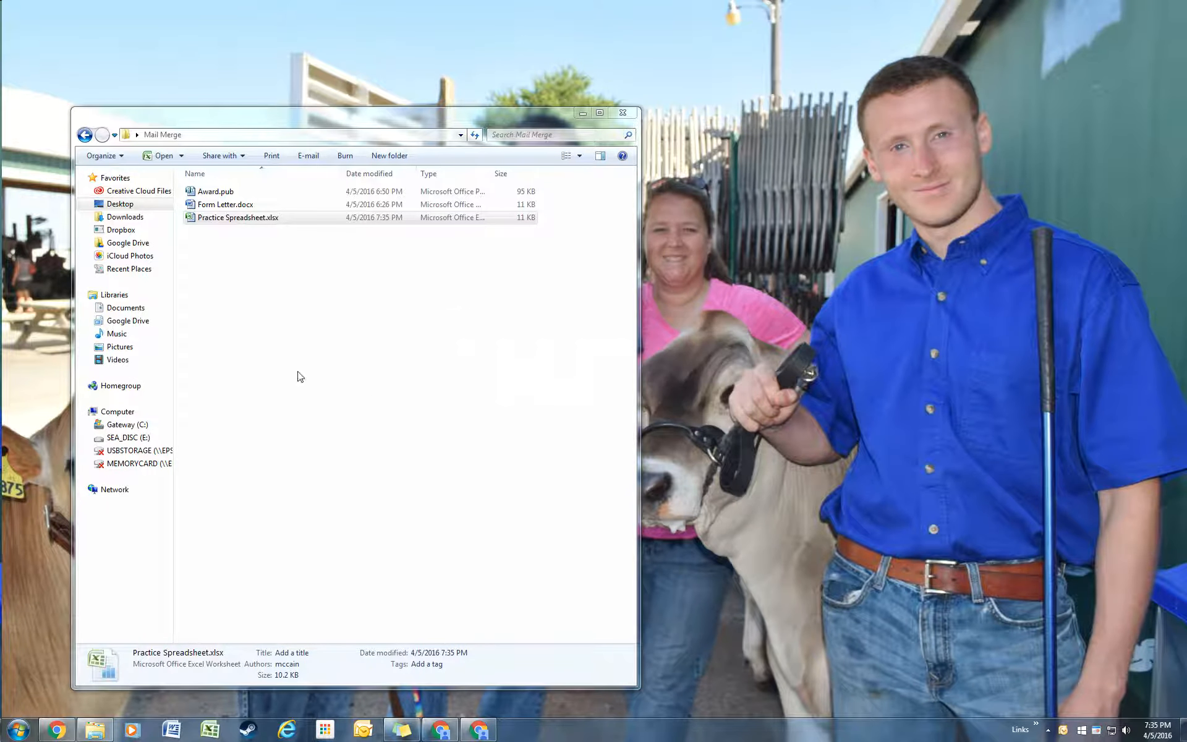
Open Form Letter.docx from the Mail Merge folder in Word and maximize its window
click(204, 208)
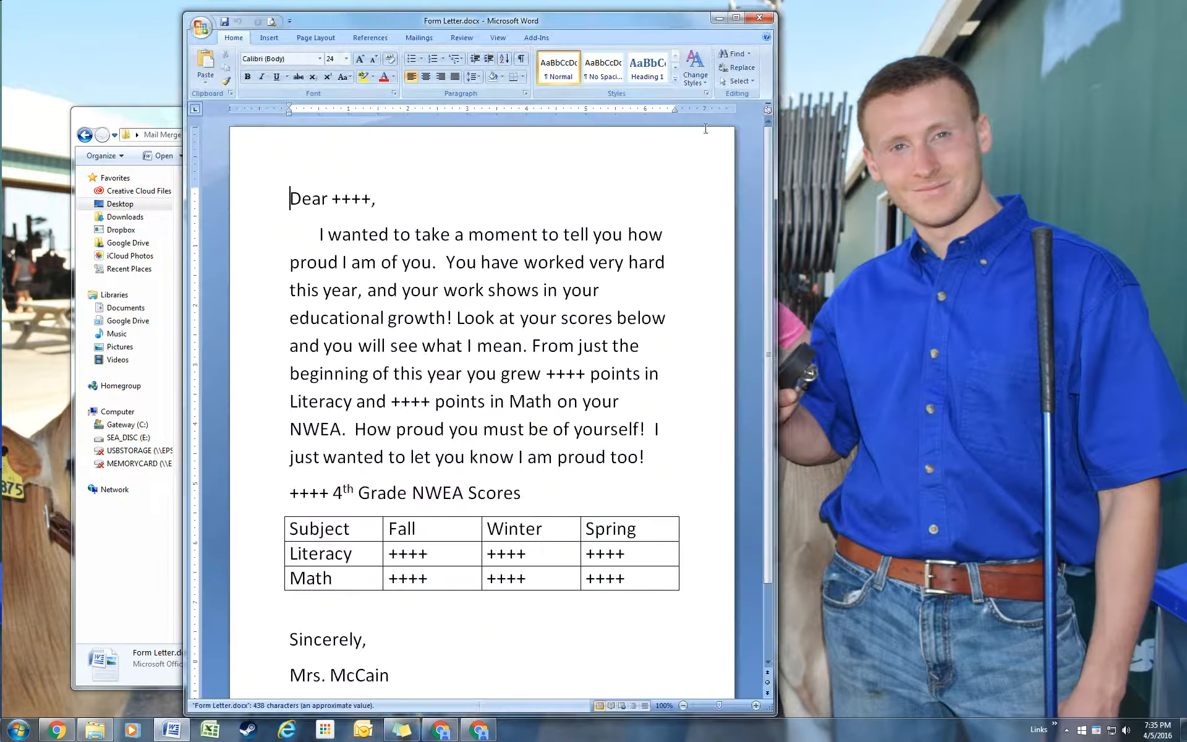
click(733, 18)
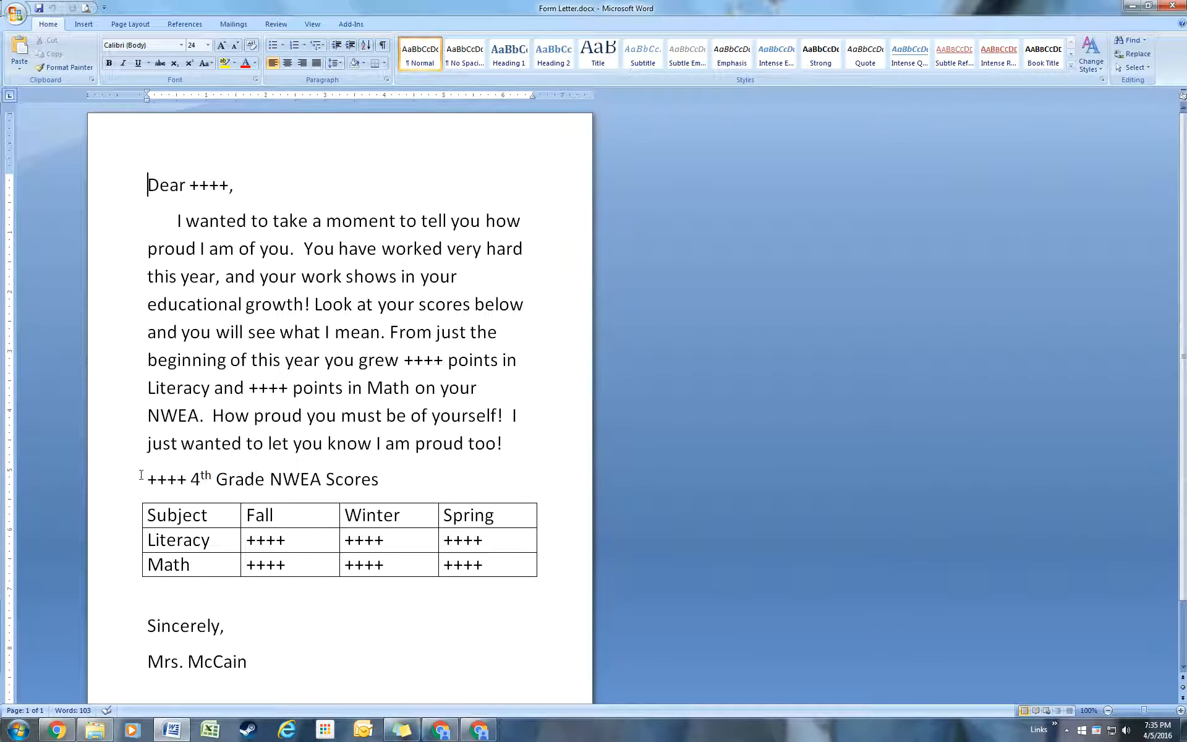
click(331, 286)
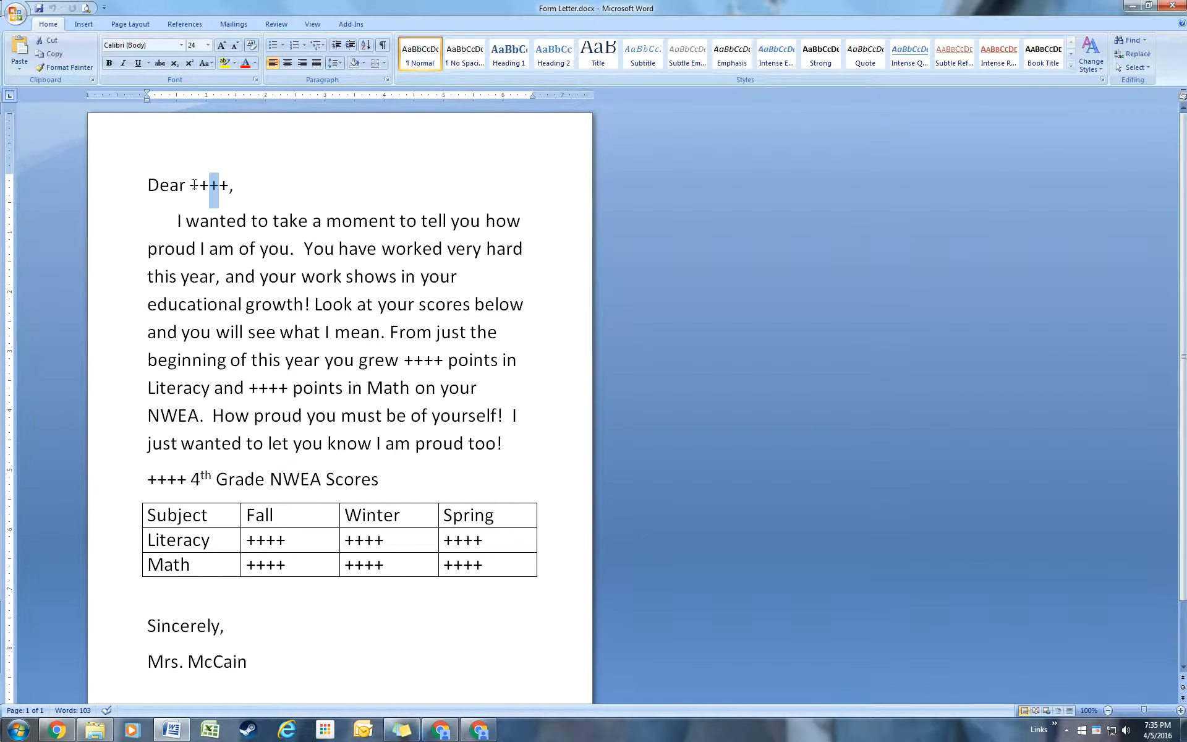
Examine the ++++ placeholders in the greeting, the growth sentence, the NWEA Scores title and the scores table
drag(189, 186, 228, 189)
drag(255, 393, 287, 391)
drag(447, 361, 405, 358)
drag(189, 479, 146, 477)
drag(286, 540, 246, 564)
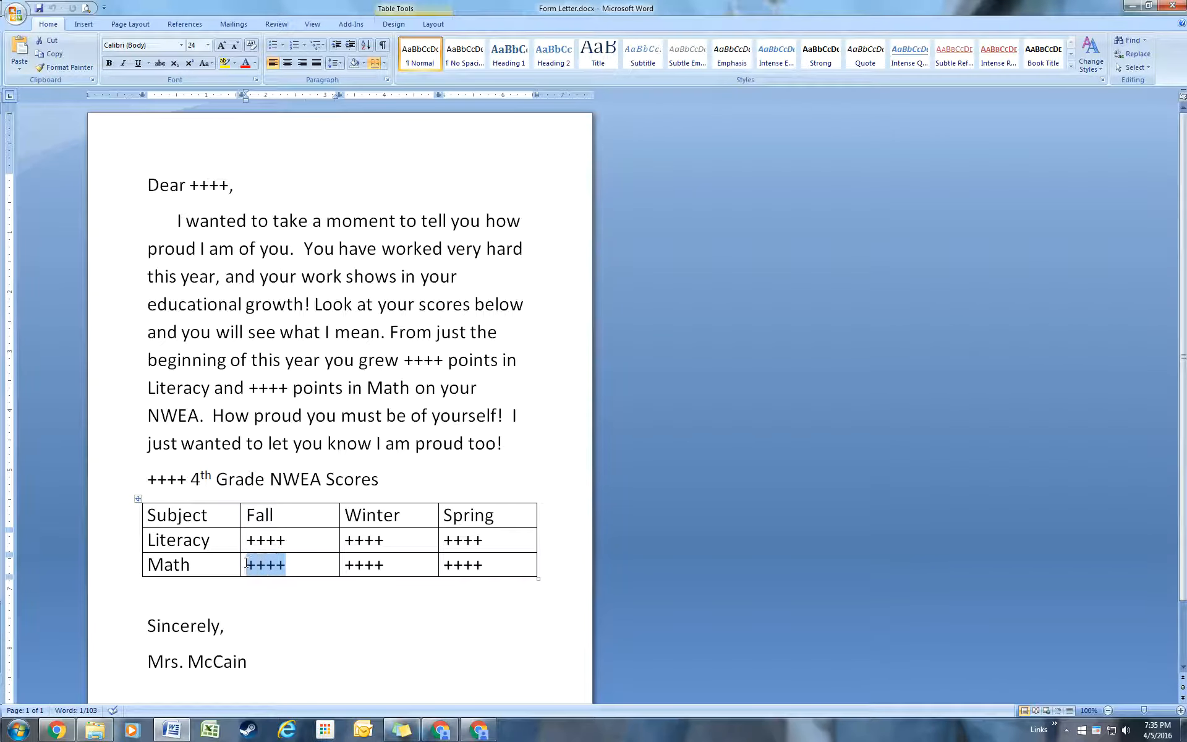
click(400, 543)
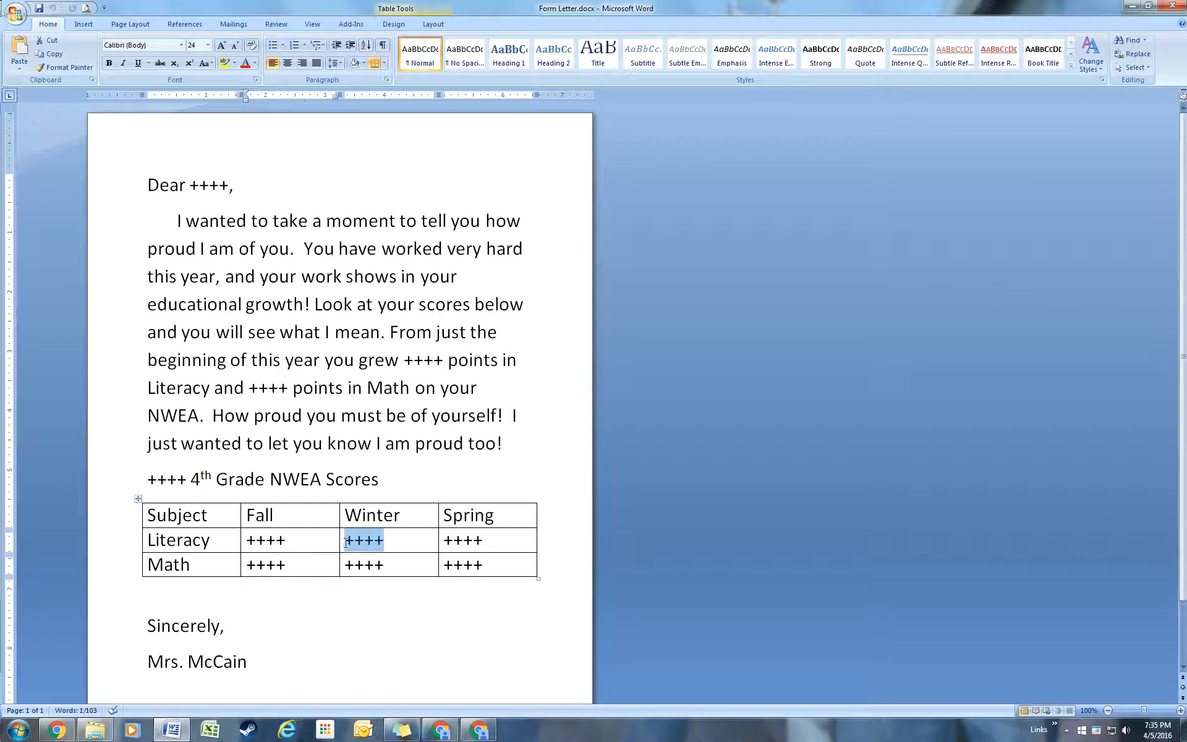
Compare the greeting's name placeholder with the Literacy and Math growth placeholders and the Fall and Winter Literacy cells
drag(189, 185, 229, 186)
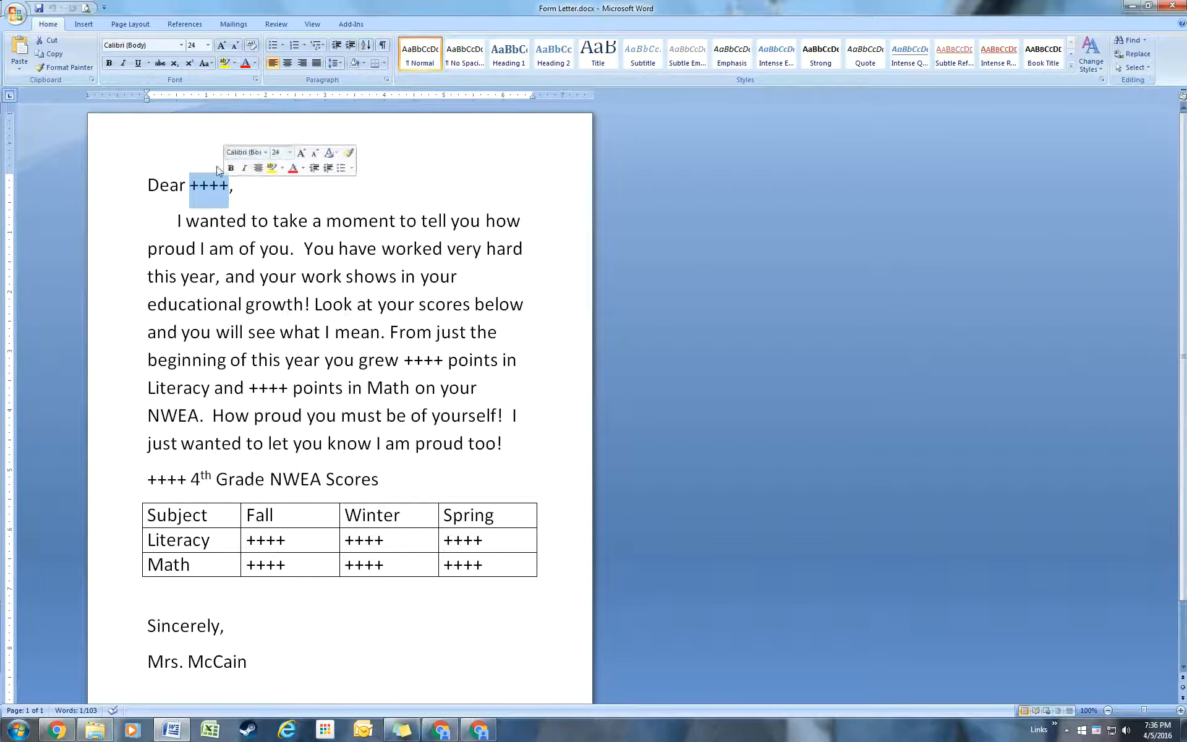
drag(403, 360, 448, 361)
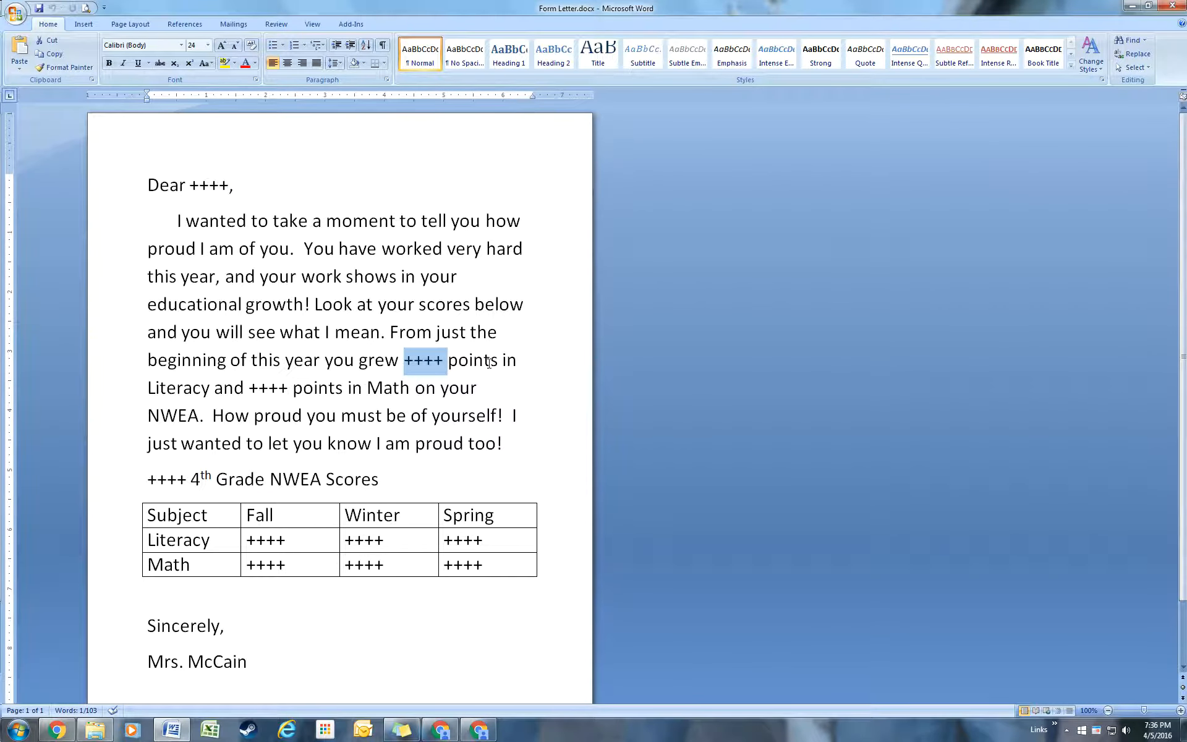
click(189, 387)
drag(248, 387, 292, 397)
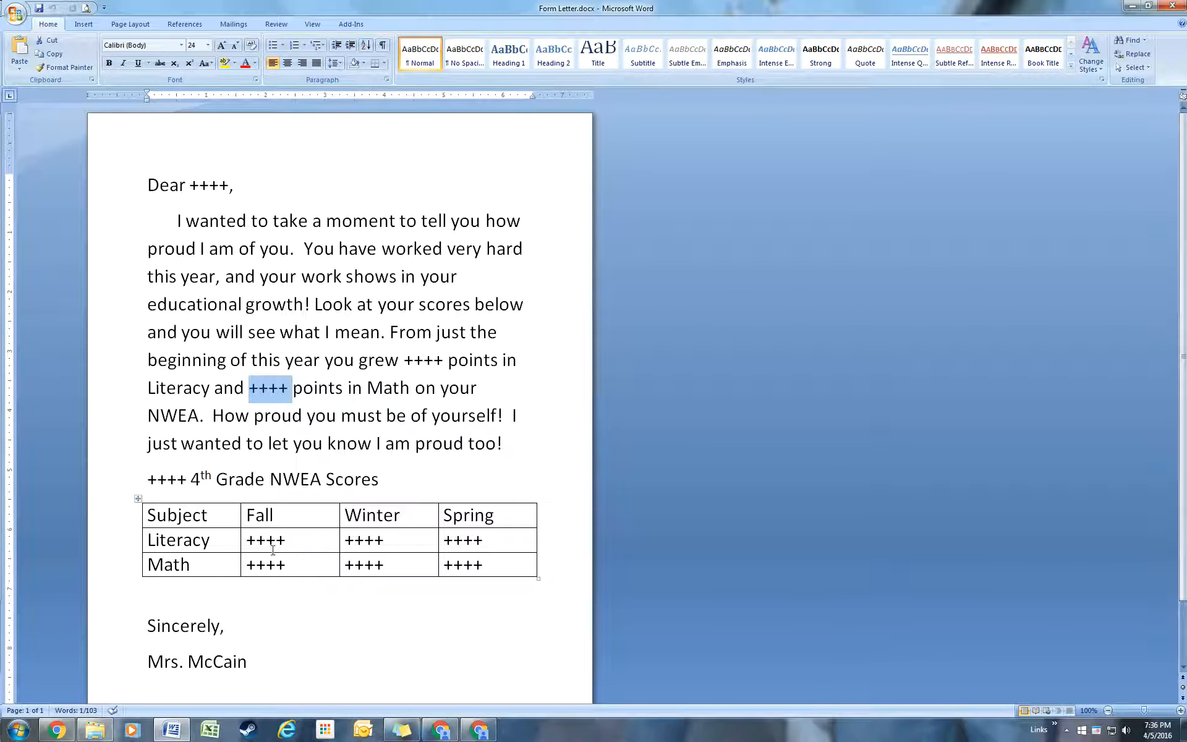
click(257, 542)
double_click(249, 542)
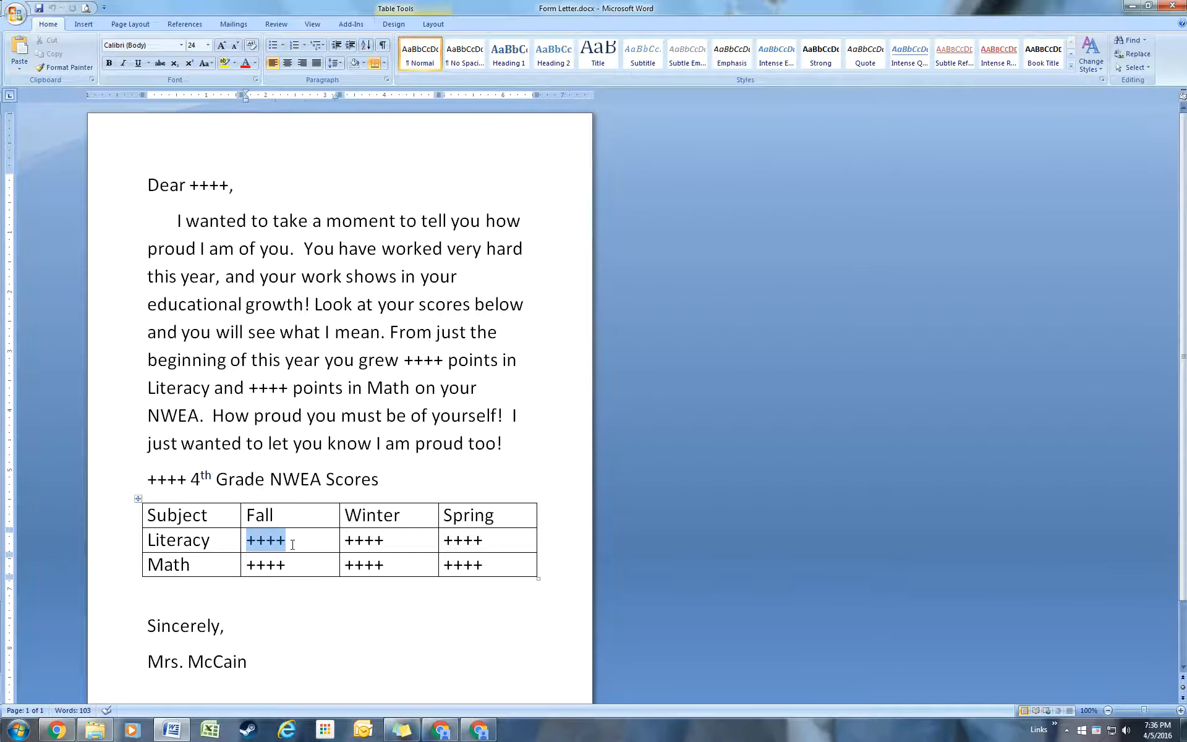
click(365, 541)
drag(365, 541, 385, 541)
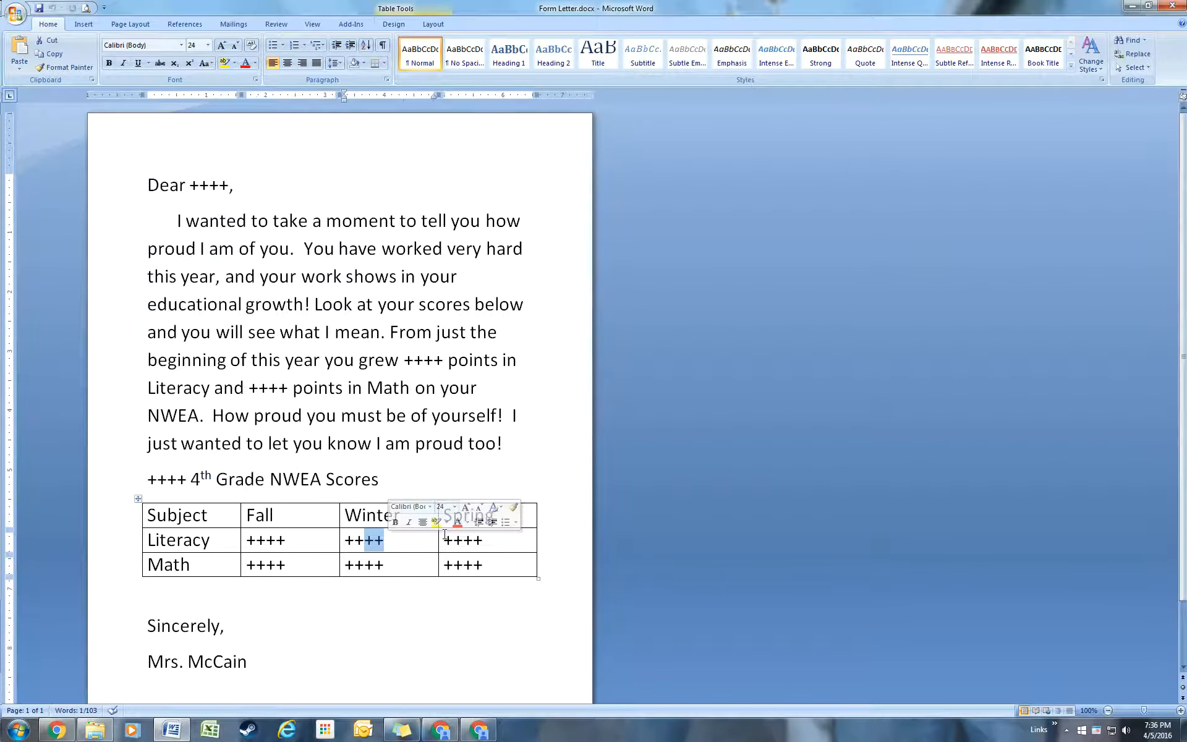
click(488, 596)
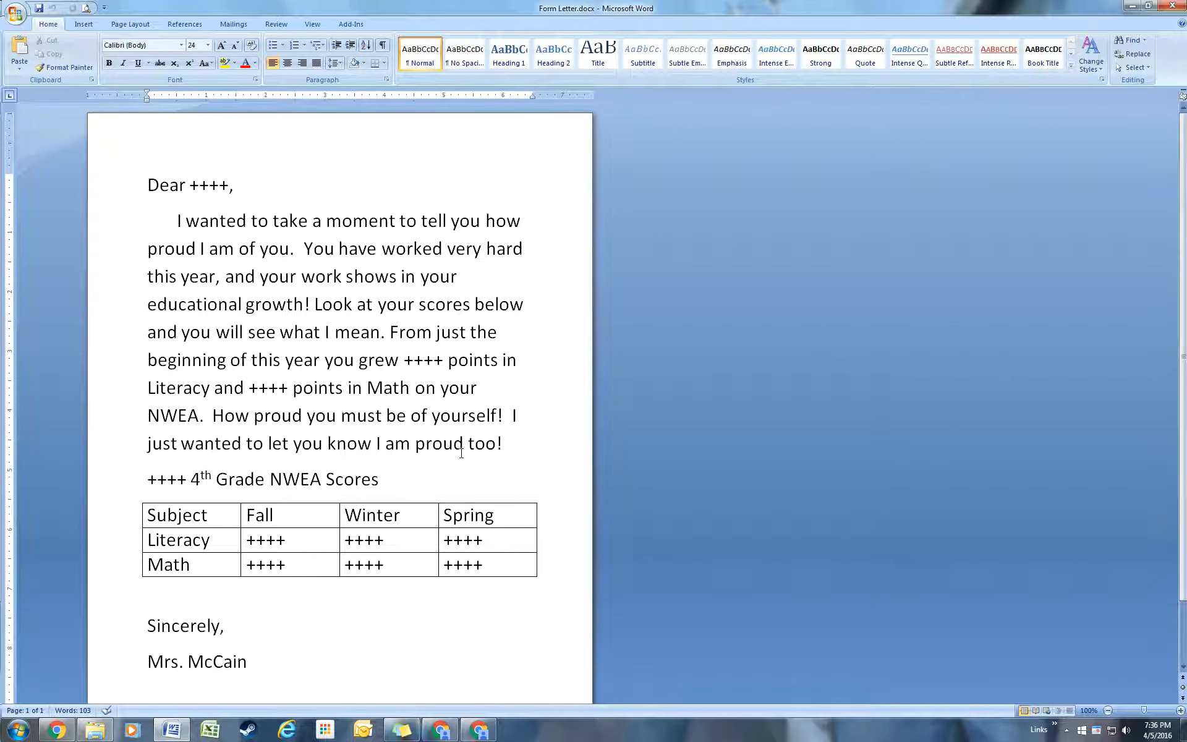
Use Practice Spreadsheet.xlsx from the desktop's Mail Merge folder as the existing recipient list, selecting Sheet1$ with the first row as column headers
click(235, 26)
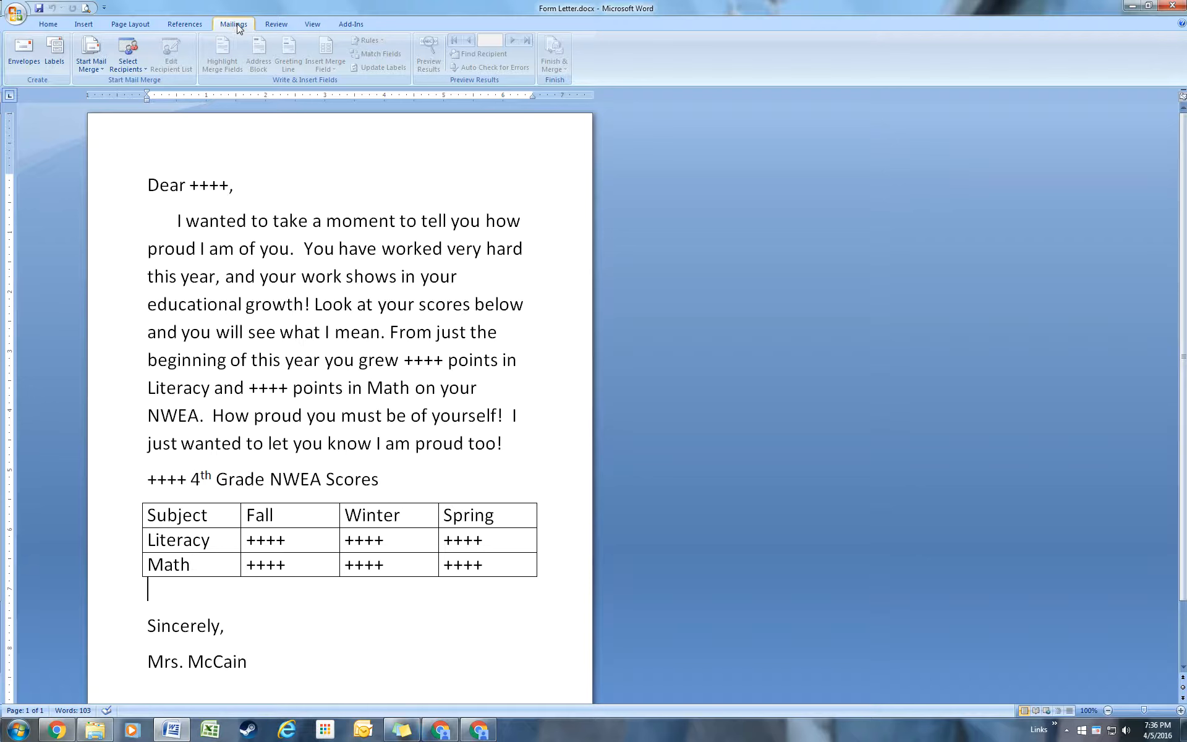
click(134, 71)
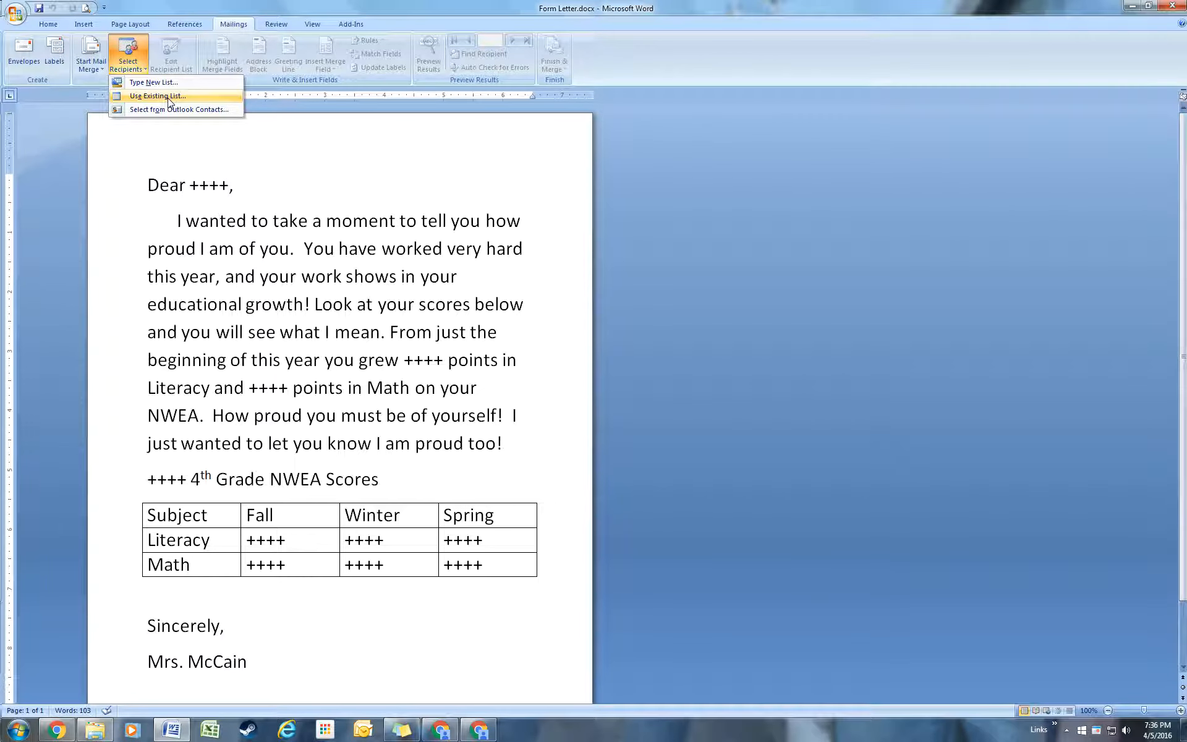
click(164, 97)
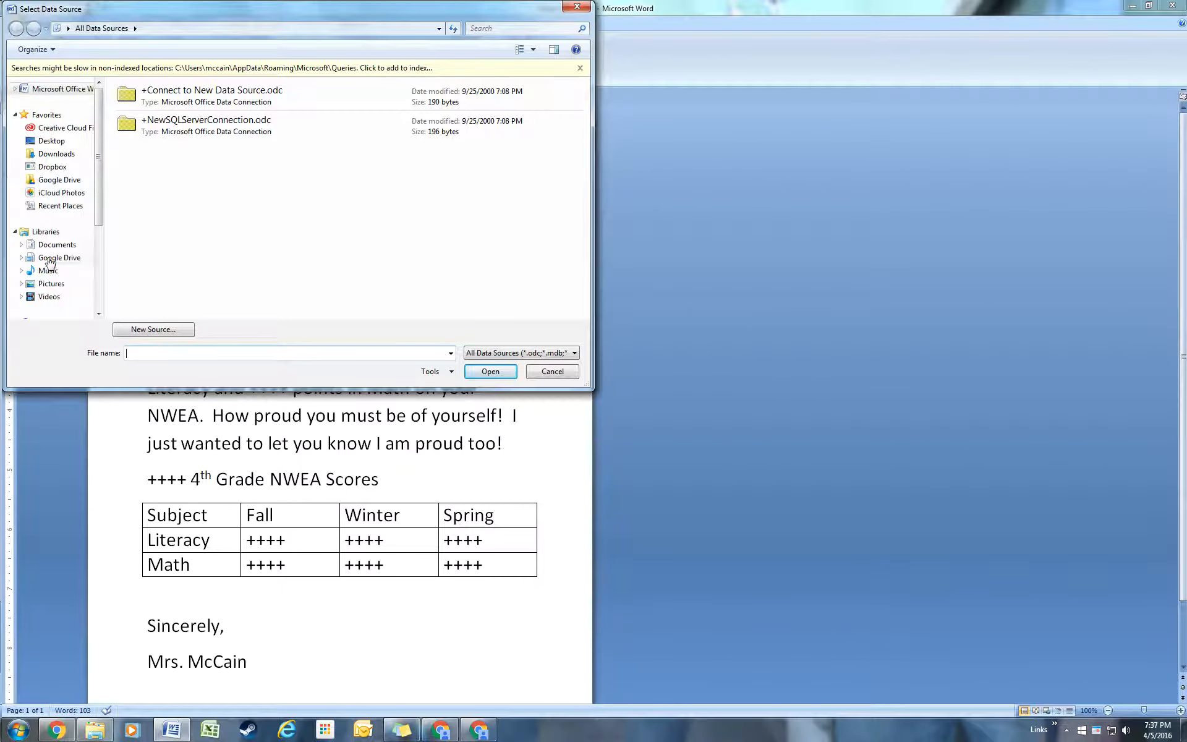
click(64, 141)
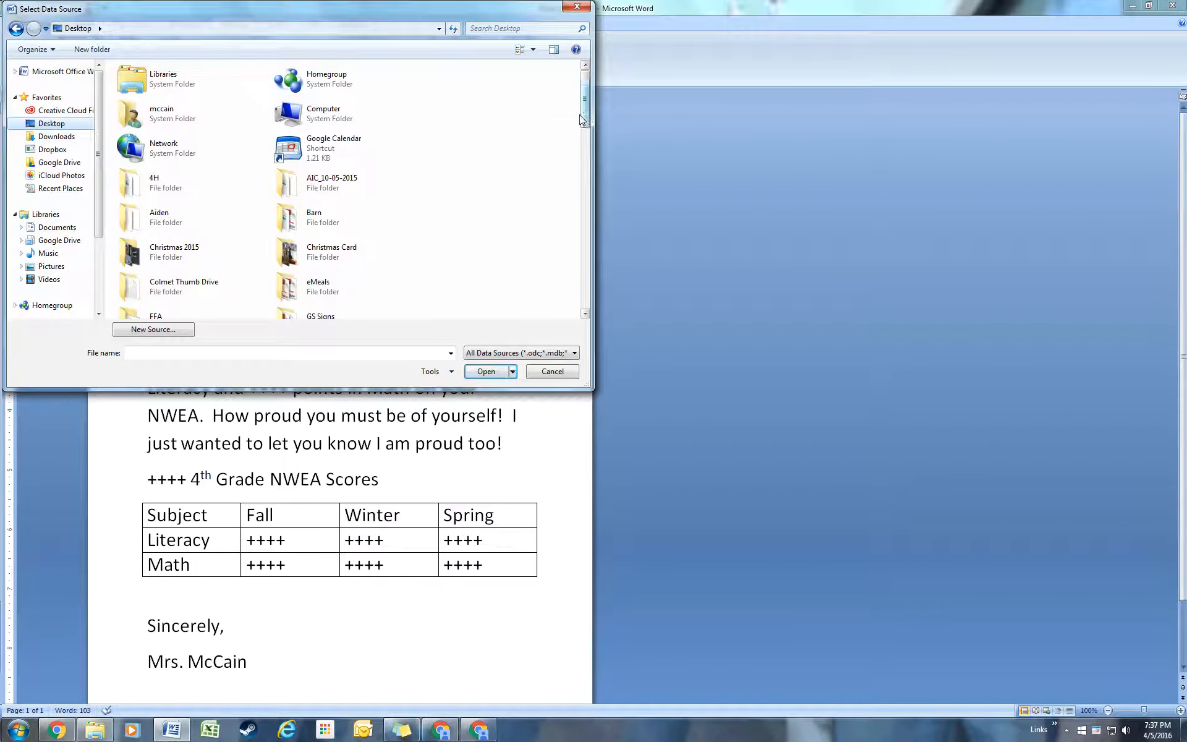
drag(581, 120, 583, 143)
click(315, 224)
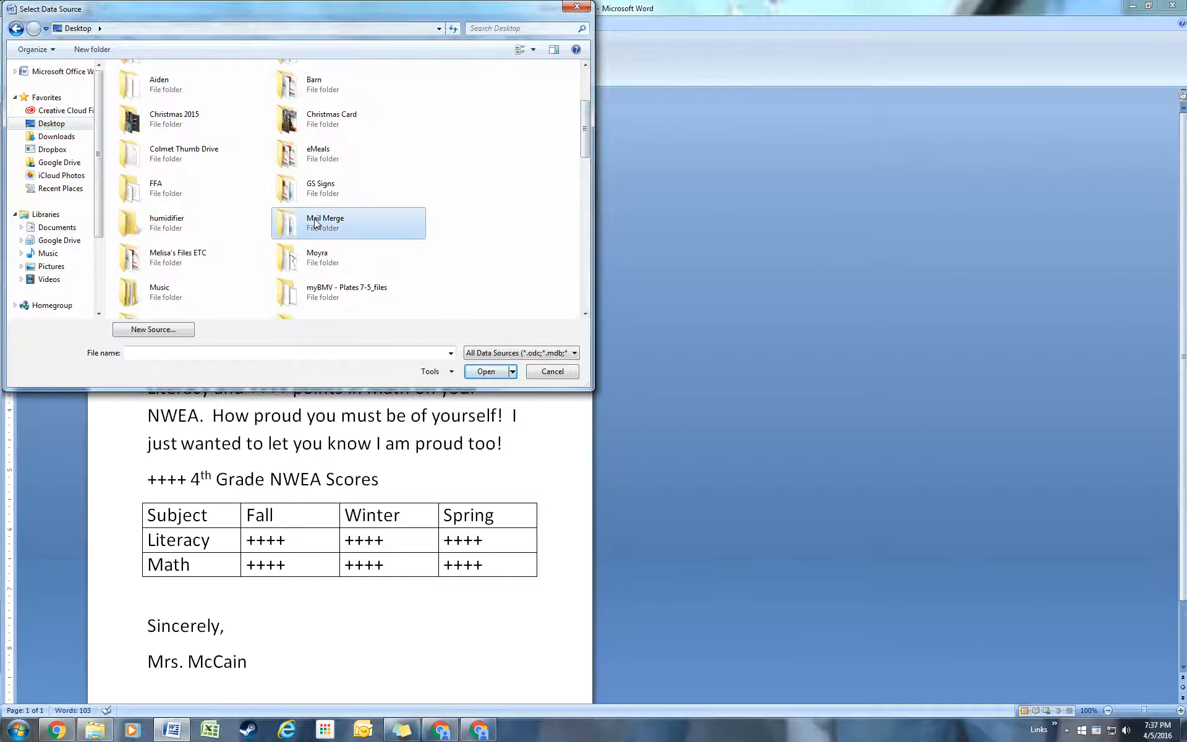
double_click(316, 224)
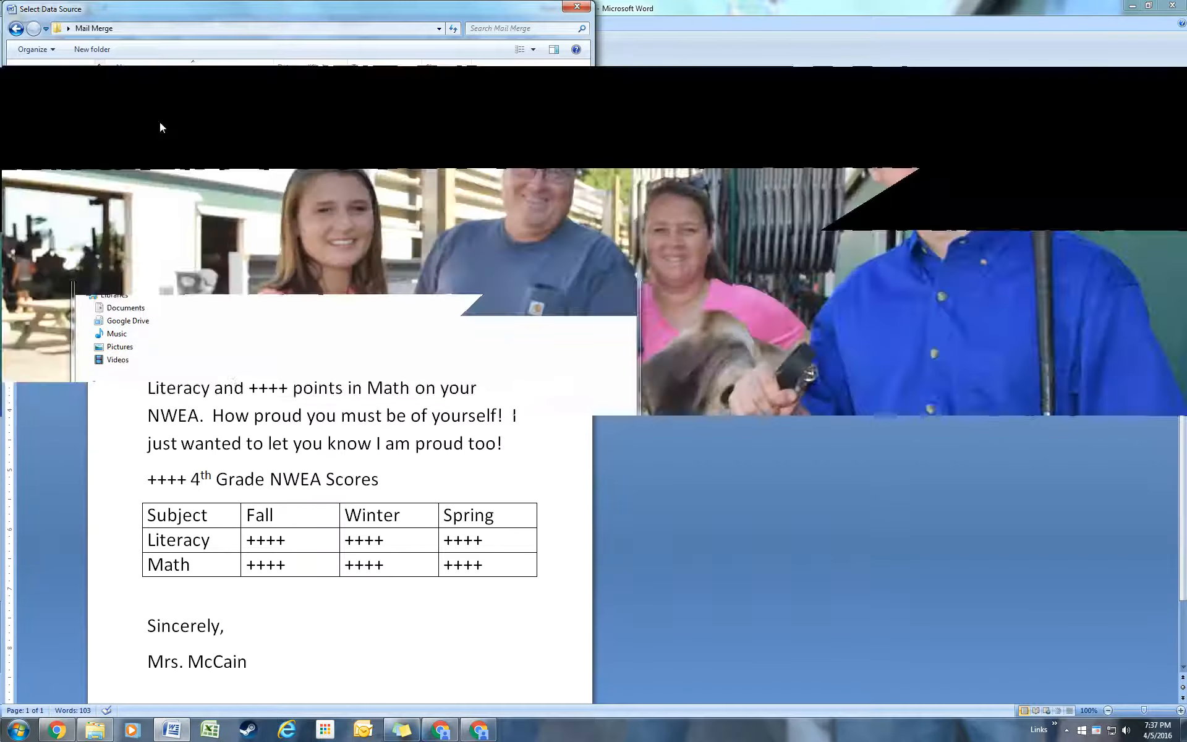
click(144, 101)
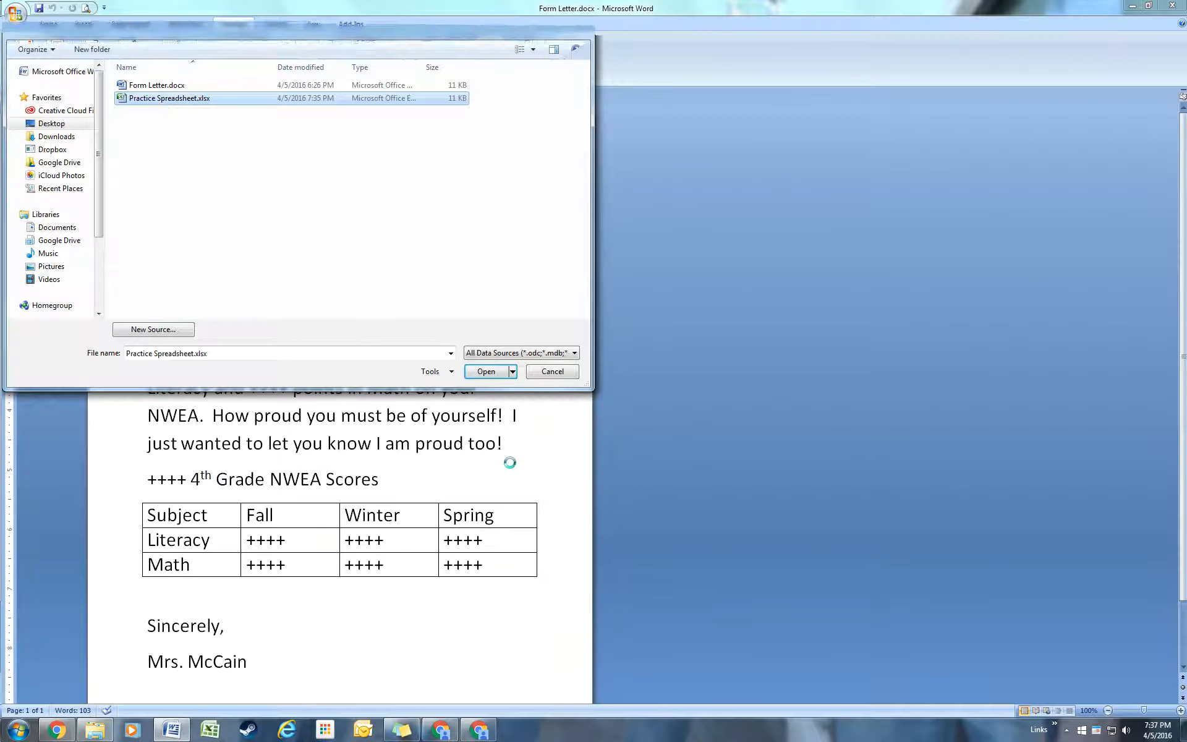
click(487, 372)
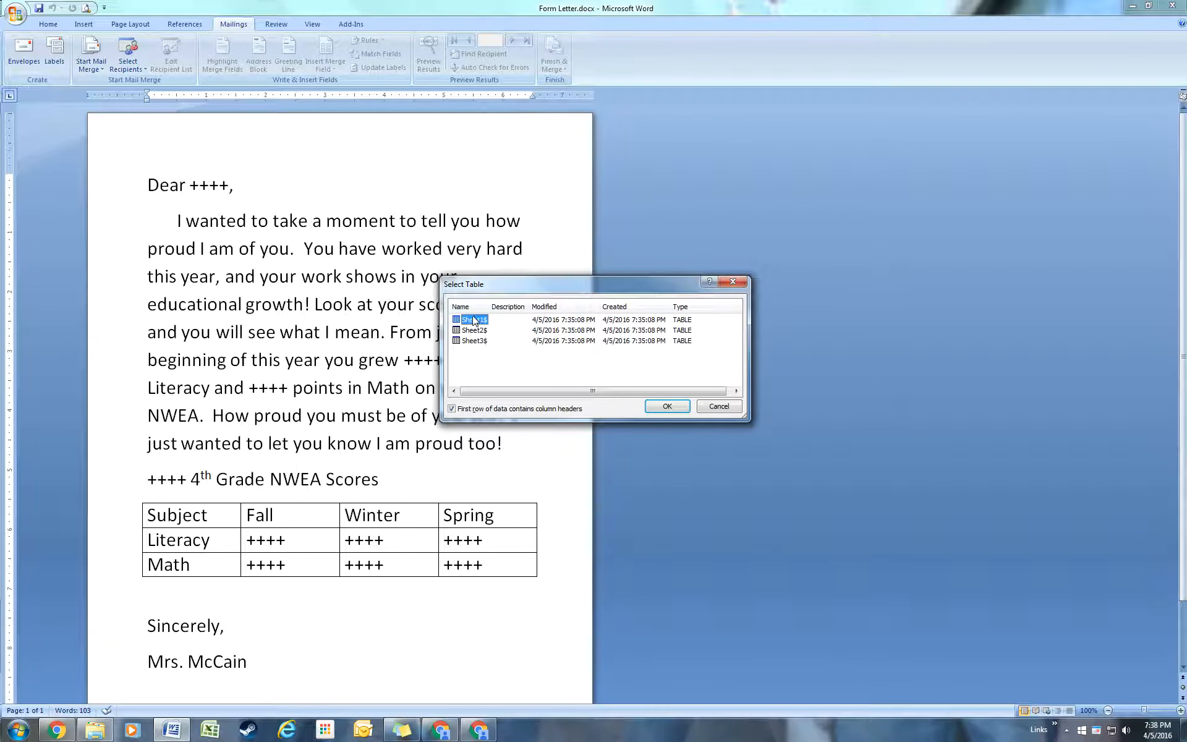
click(679, 411)
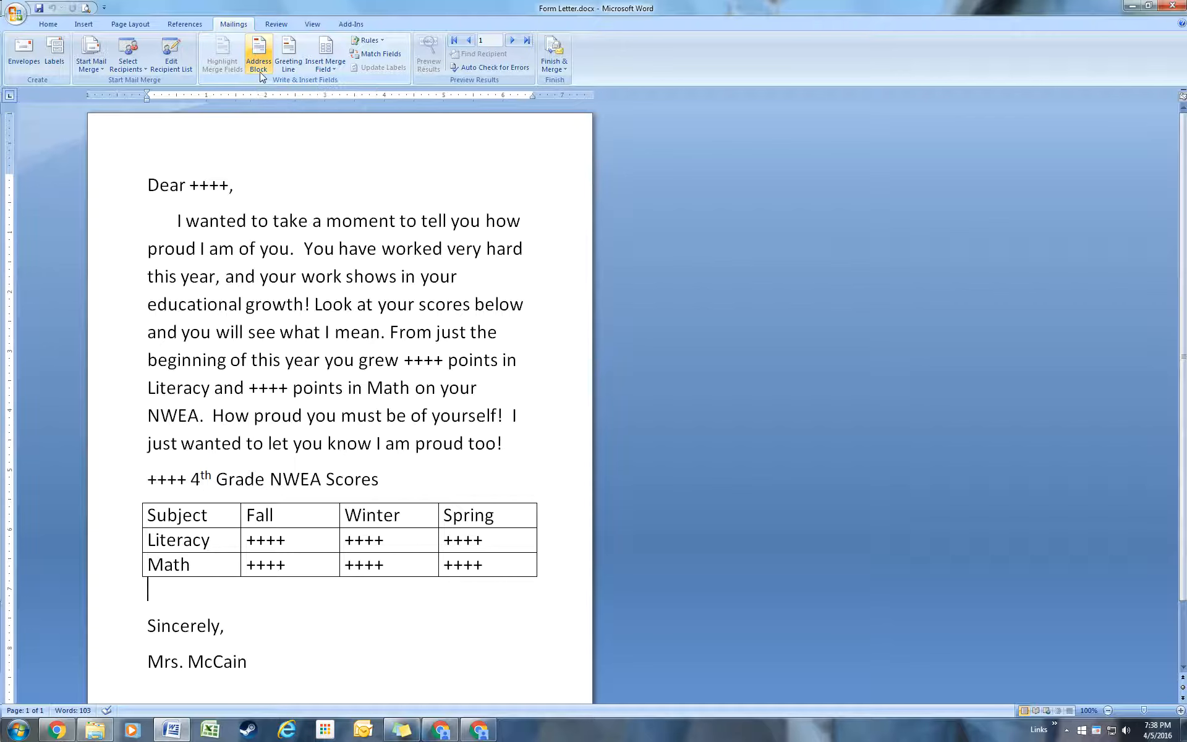
Replace the ++++ placeholder in the letter's greeting with the First merge field
click(328, 68)
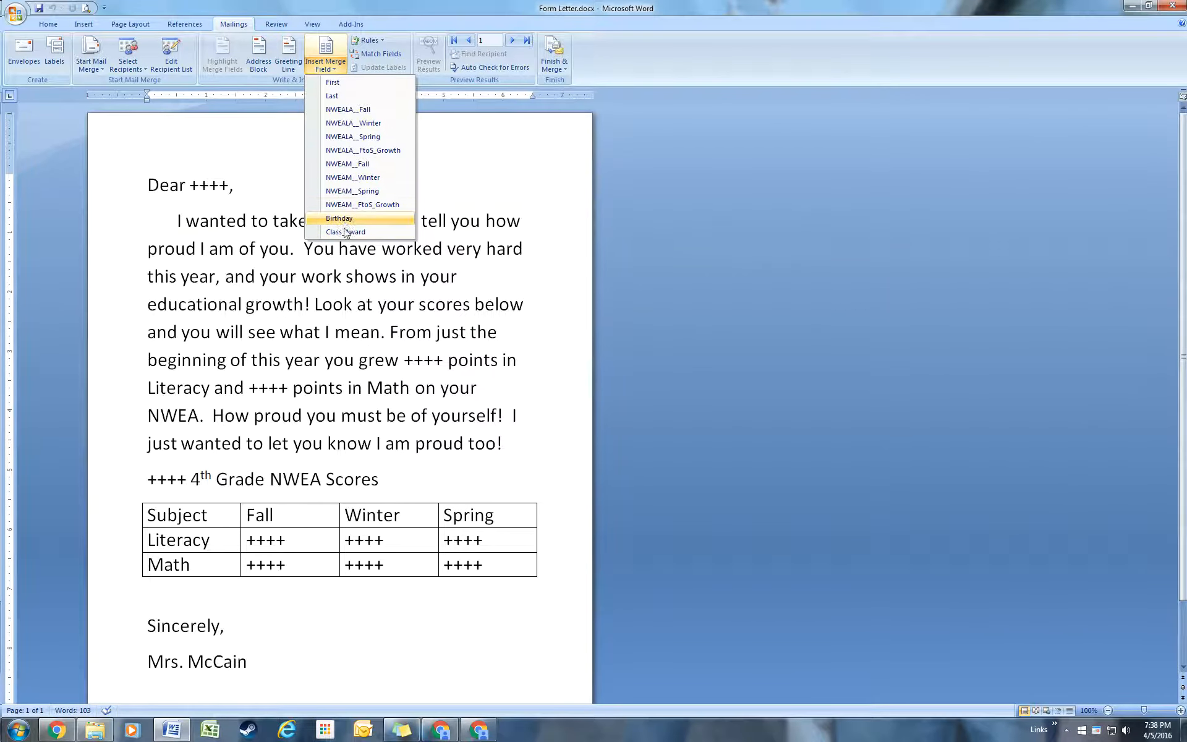
click(287, 278)
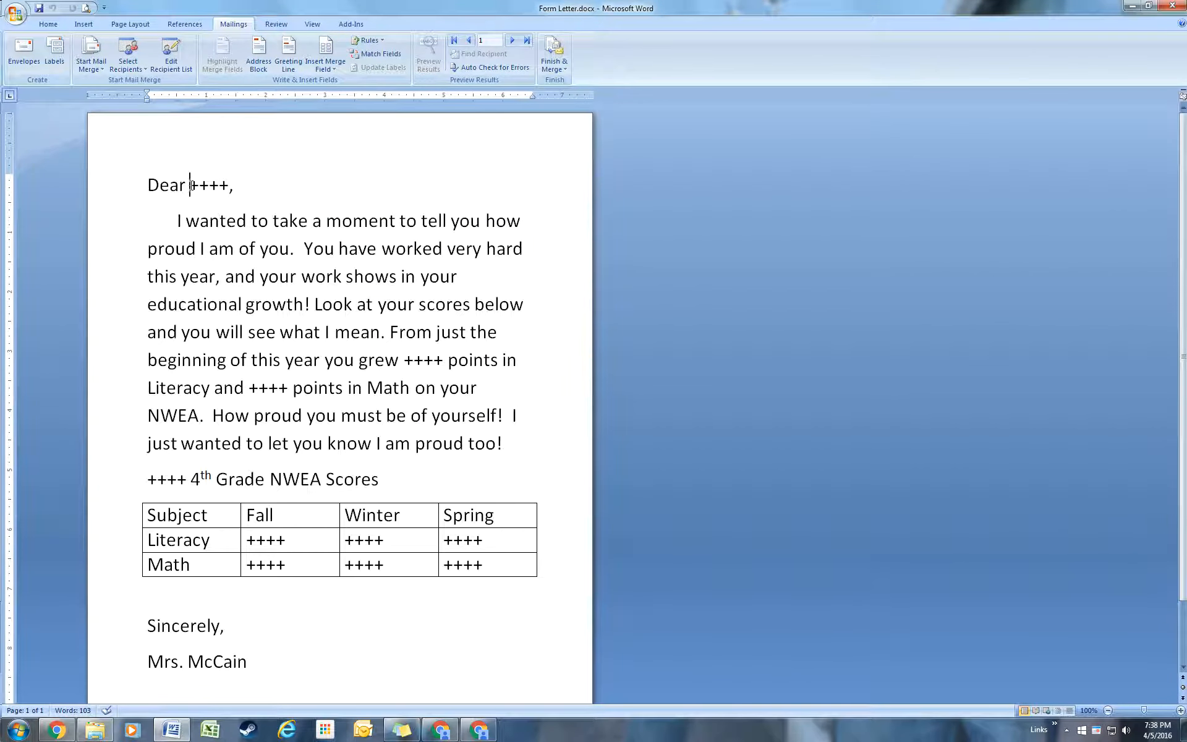
drag(188, 186, 224, 185)
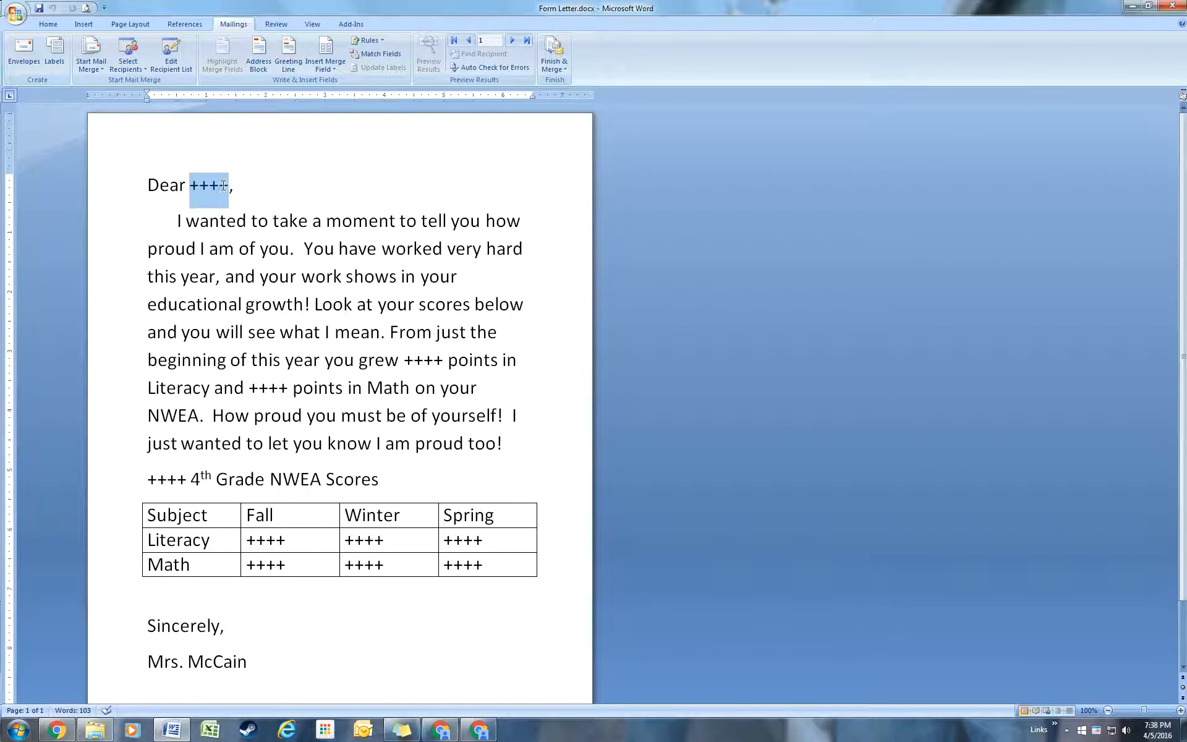
click(332, 70)
click(332, 83)
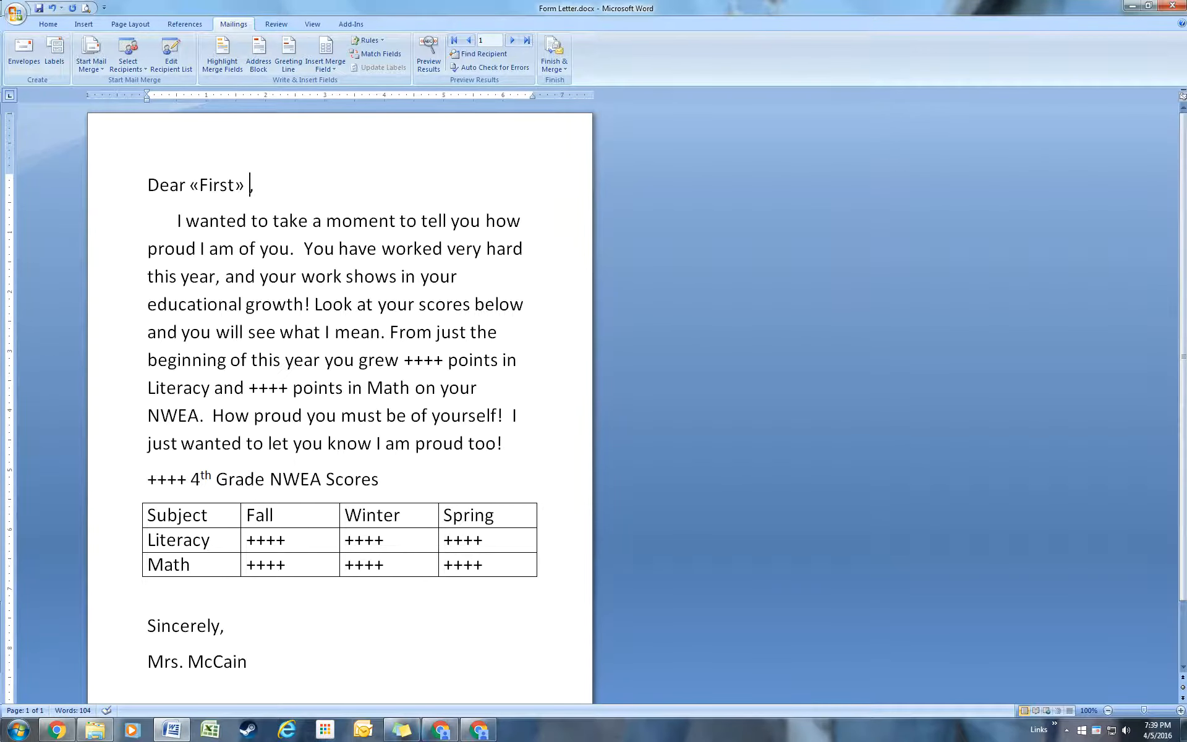
Insert the Last merge field after the First field in the letter's greeting
click(337, 68)
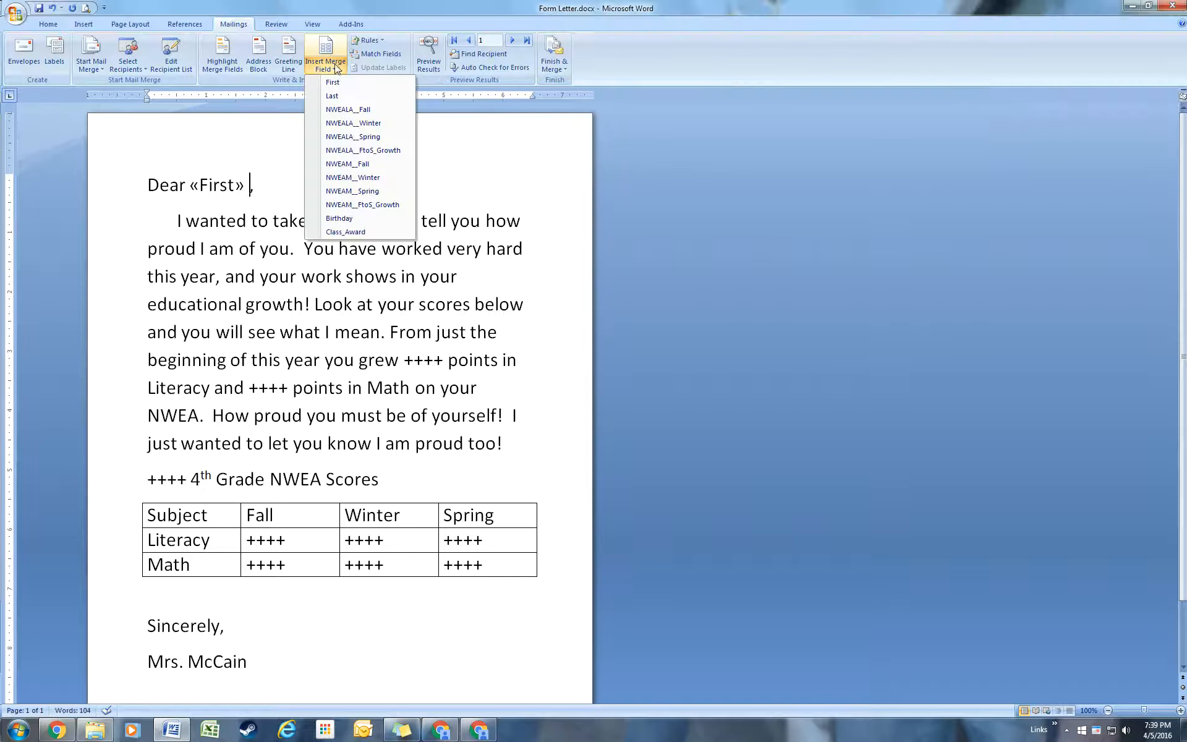
click(340, 96)
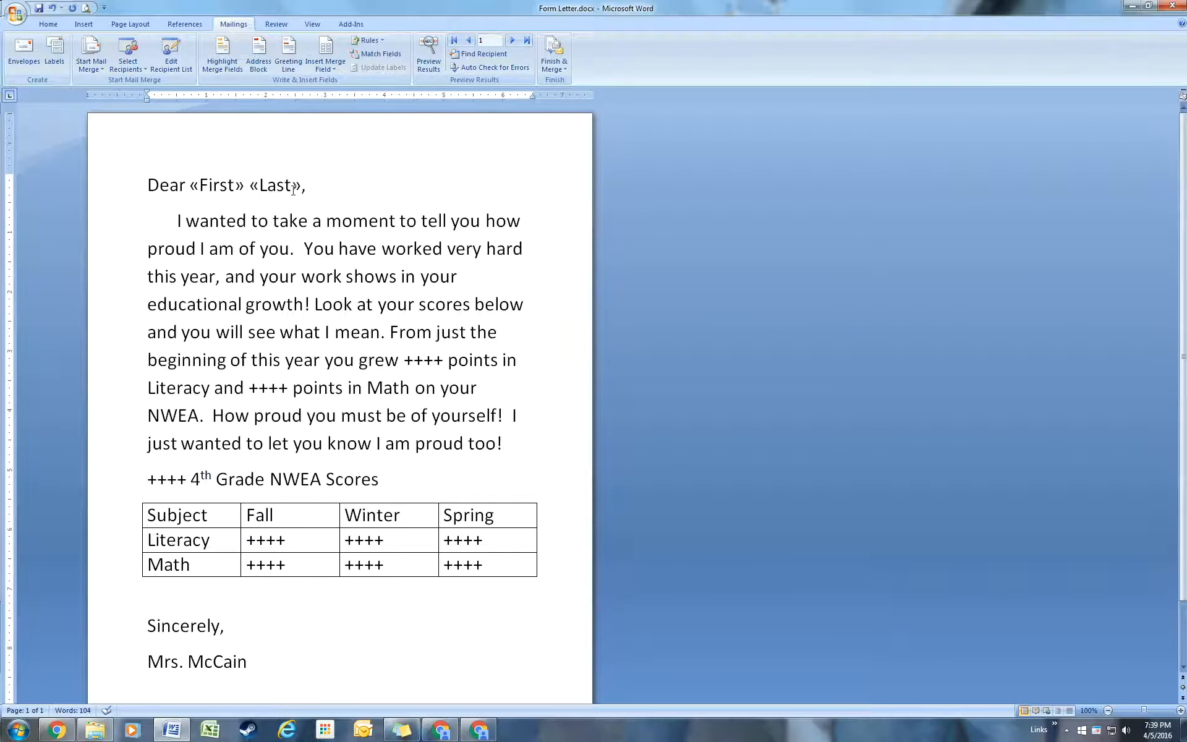
Replace the ++++ placeholder for Literacy growth points with the NWEALA__FtoS_Growth merge field and preview the results
drag(403, 360, 443, 359)
click(328, 69)
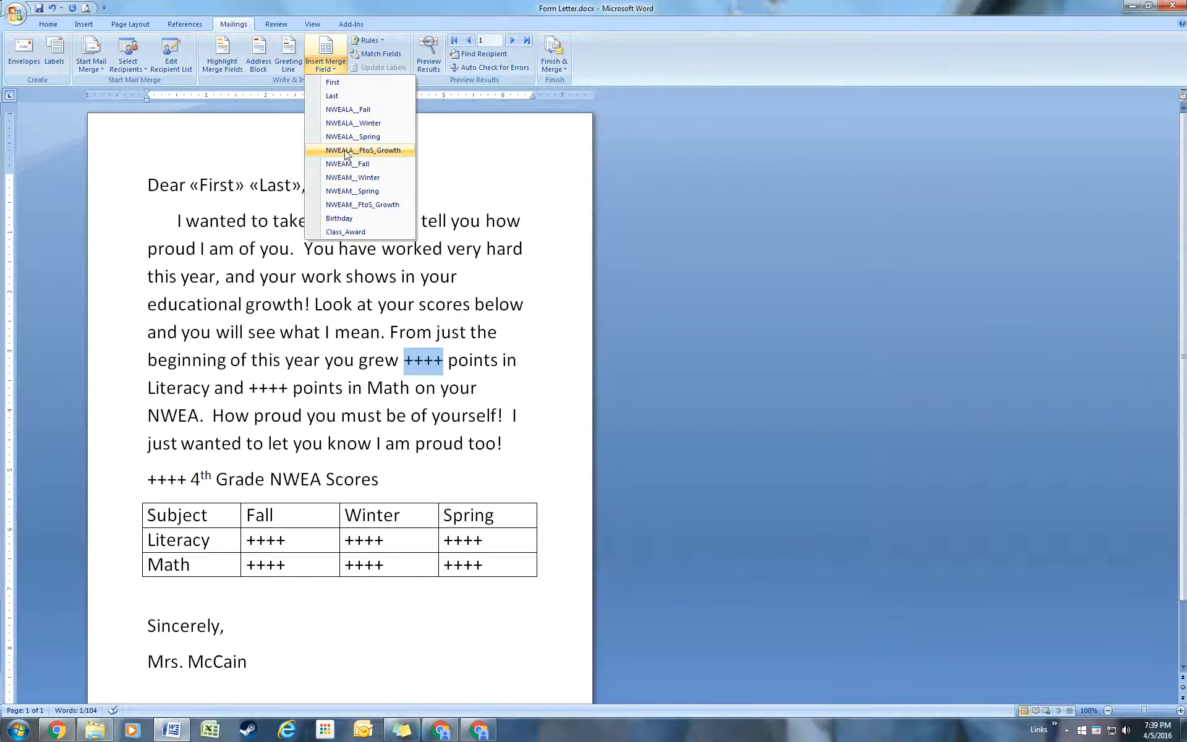
click(383, 151)
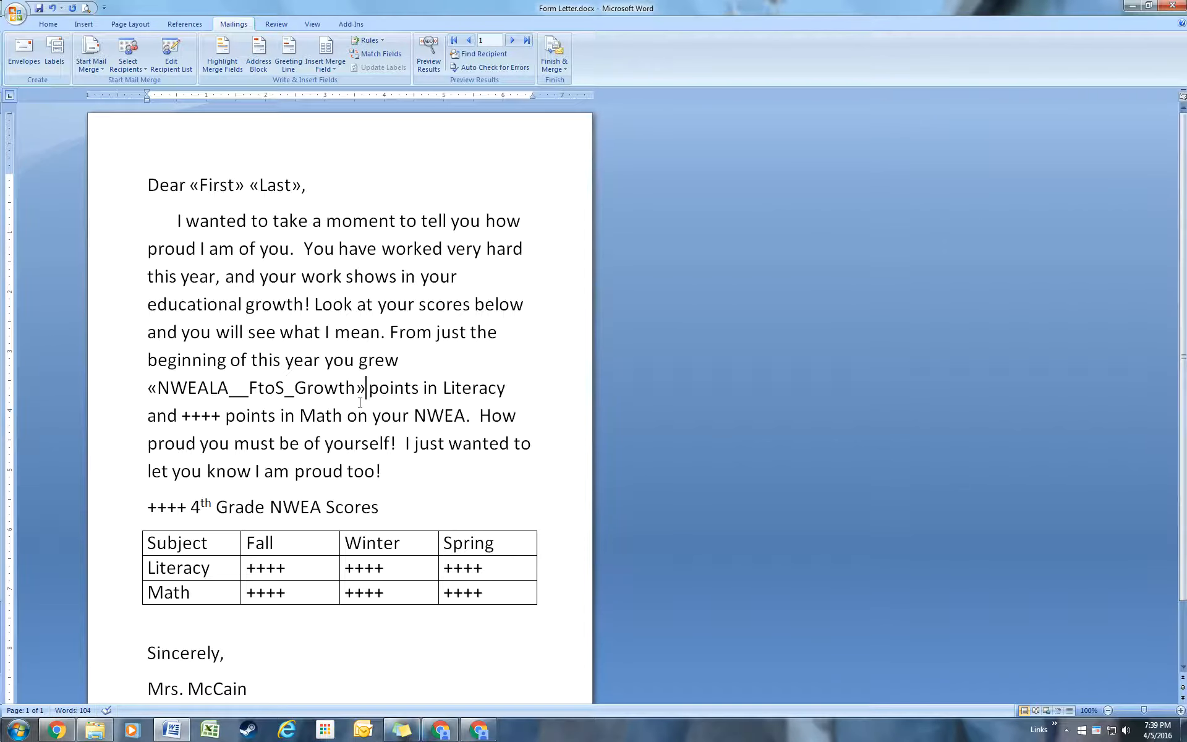
click(431, 52)
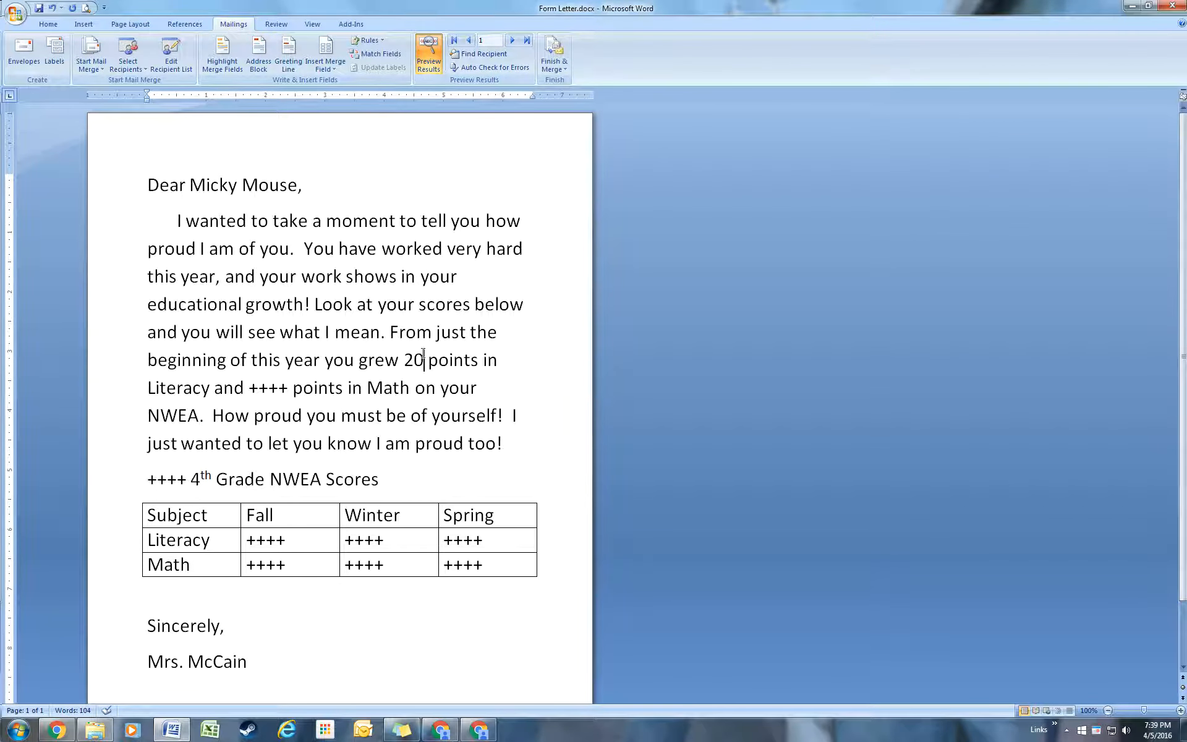
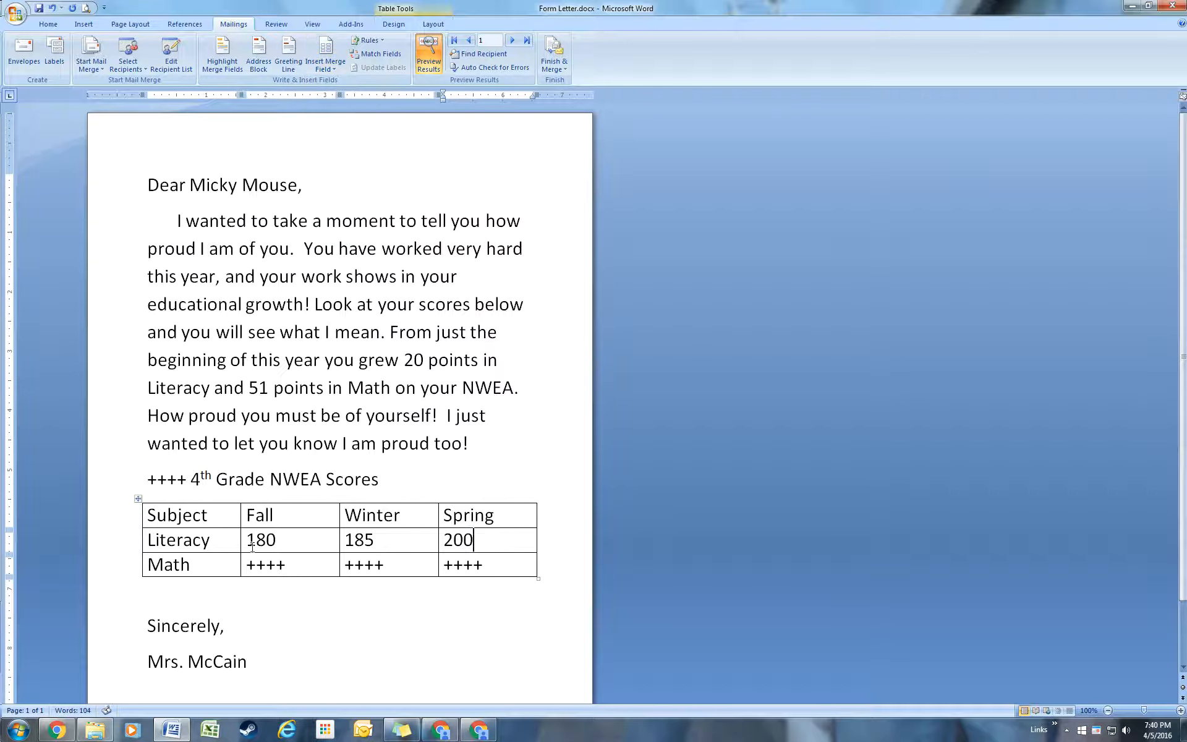
Replace the Math row's Fall, Winter and Spring placeholders with the NWEAM__Fall, NWEAM__Winter and NWEAM__Spring merge fields
double_click(249, 564)
drag(247, 563, 281, 563)
click(325, 65)
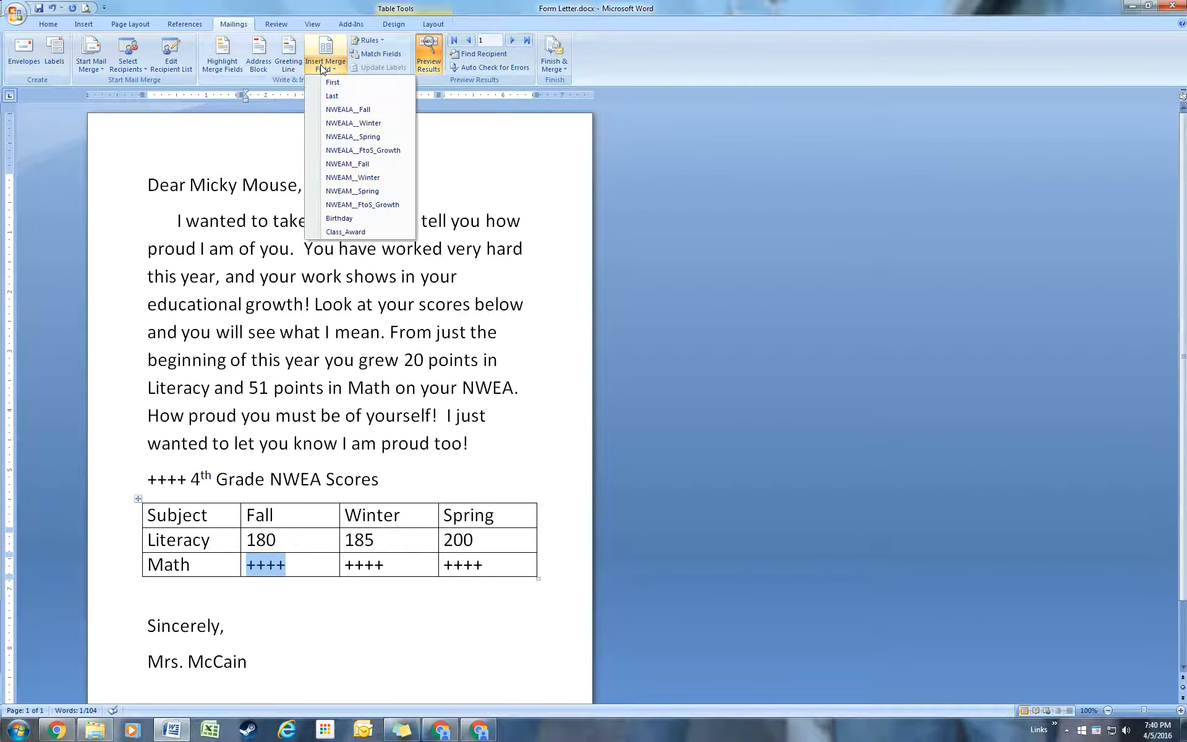
click(348, 165)
drag(385, 565, 343, 564)
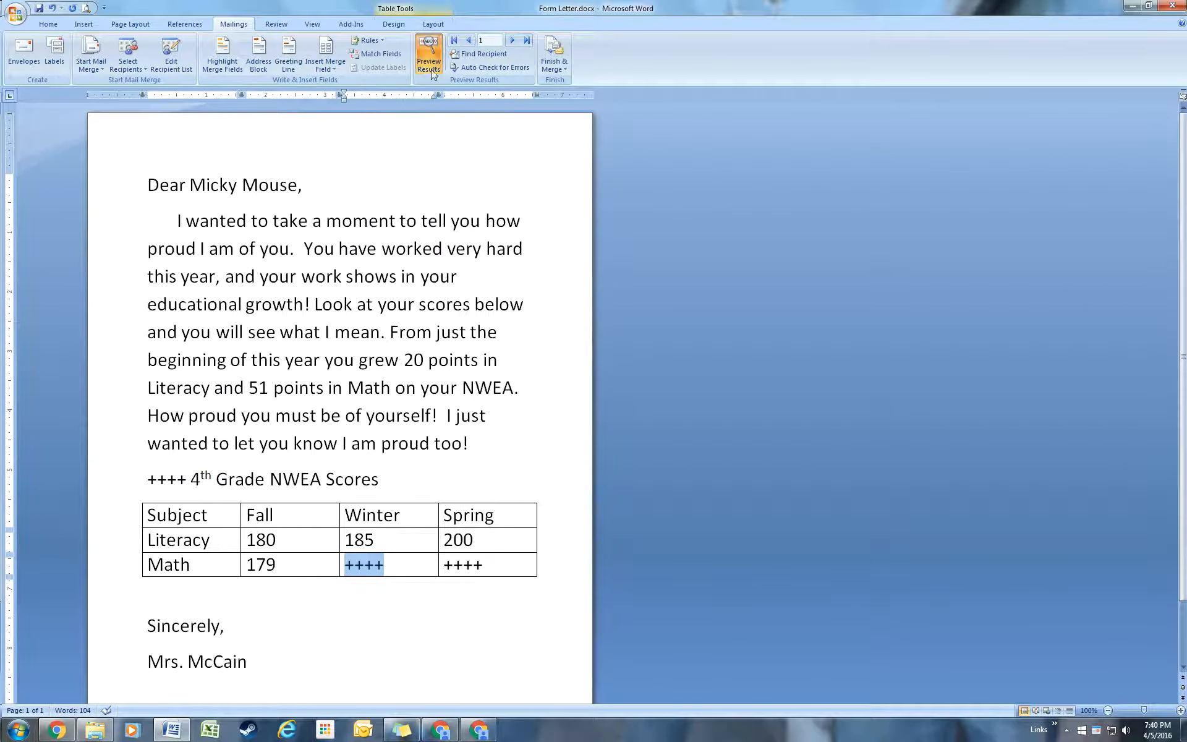
click(316, 64)
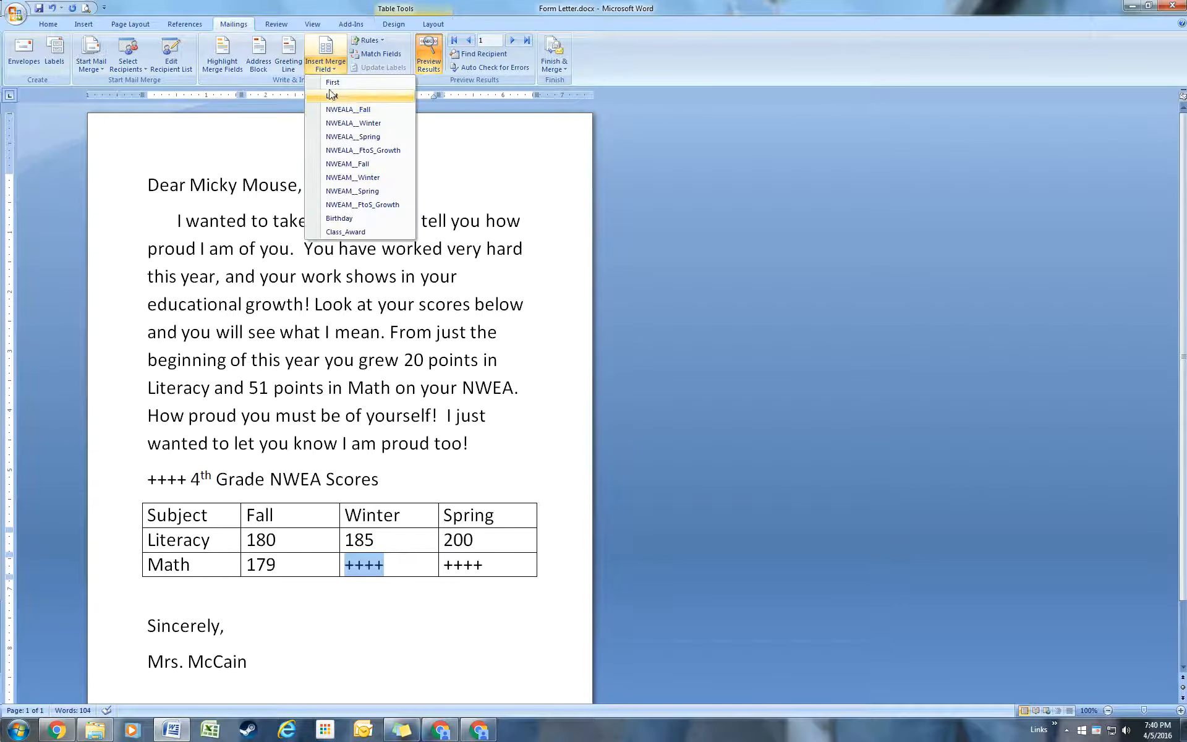
click(344, 178)
drag(493, 564, 441, 563)
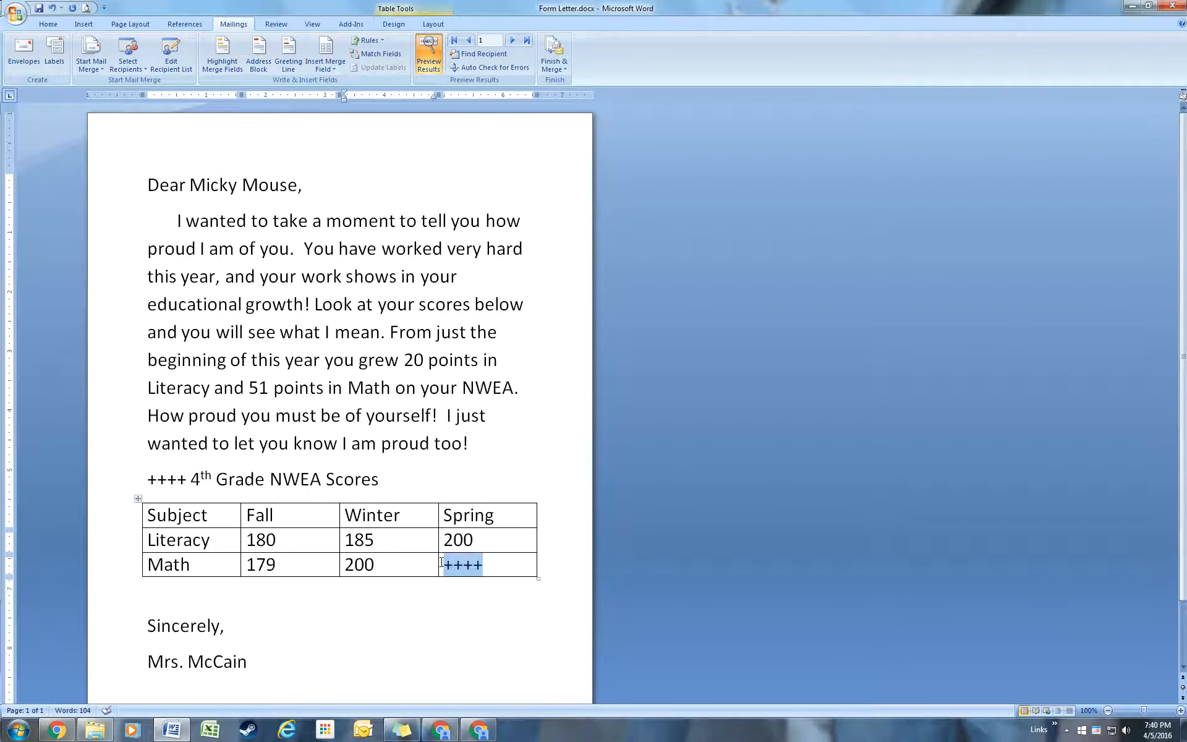
click(325, 62)
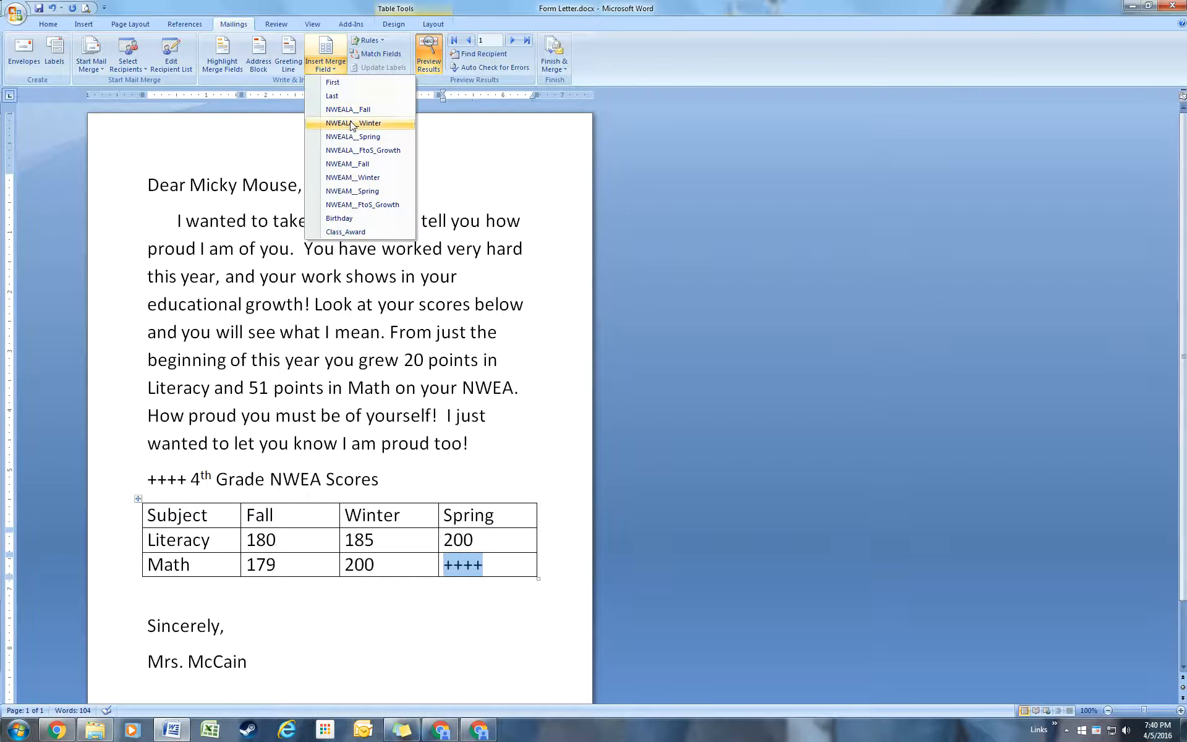
click(367, 196)
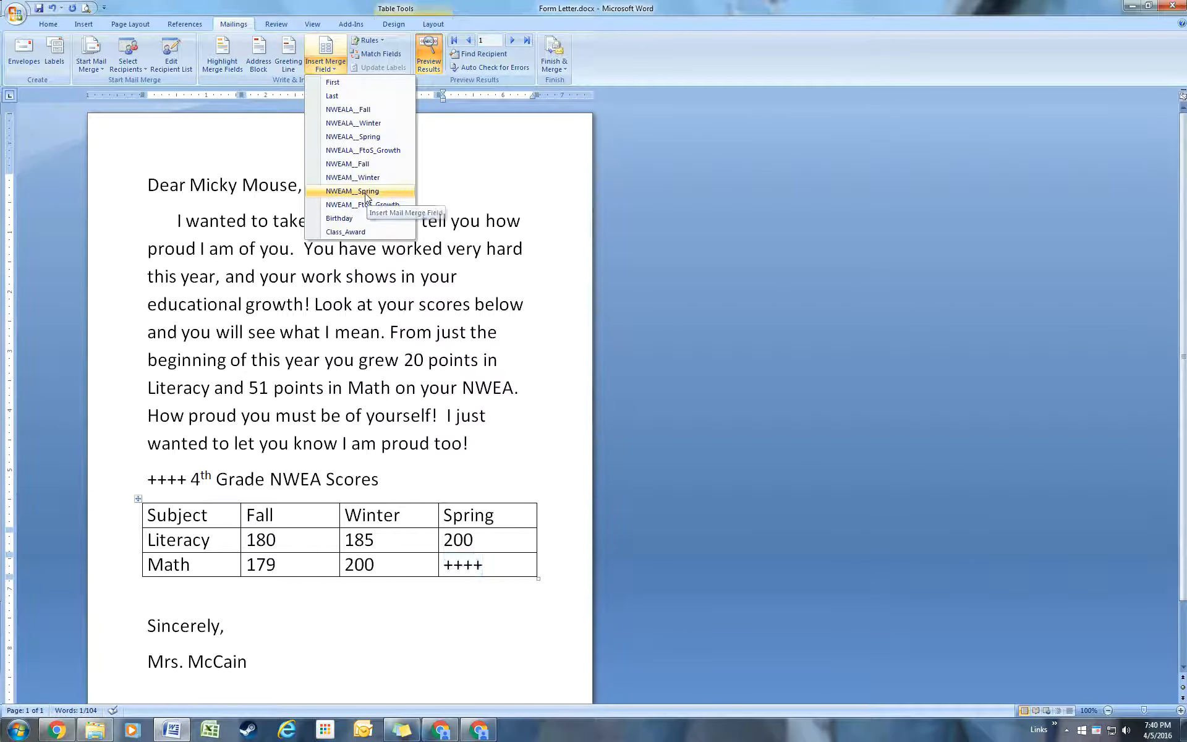
click(497, 360)
Replace the ++++ placeholder before the 4th Grade NWEA Scores title with the First merge field
scroll(401, 377, down, 2)
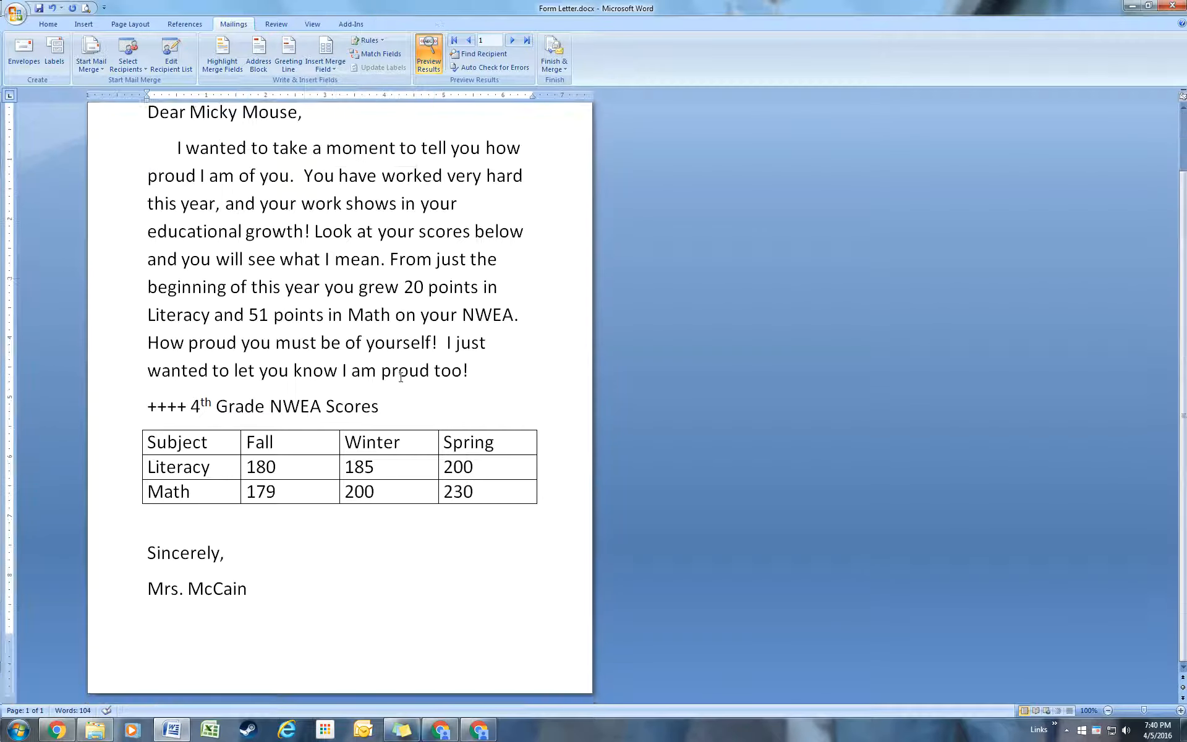
drag(191, 405, 147, 409)
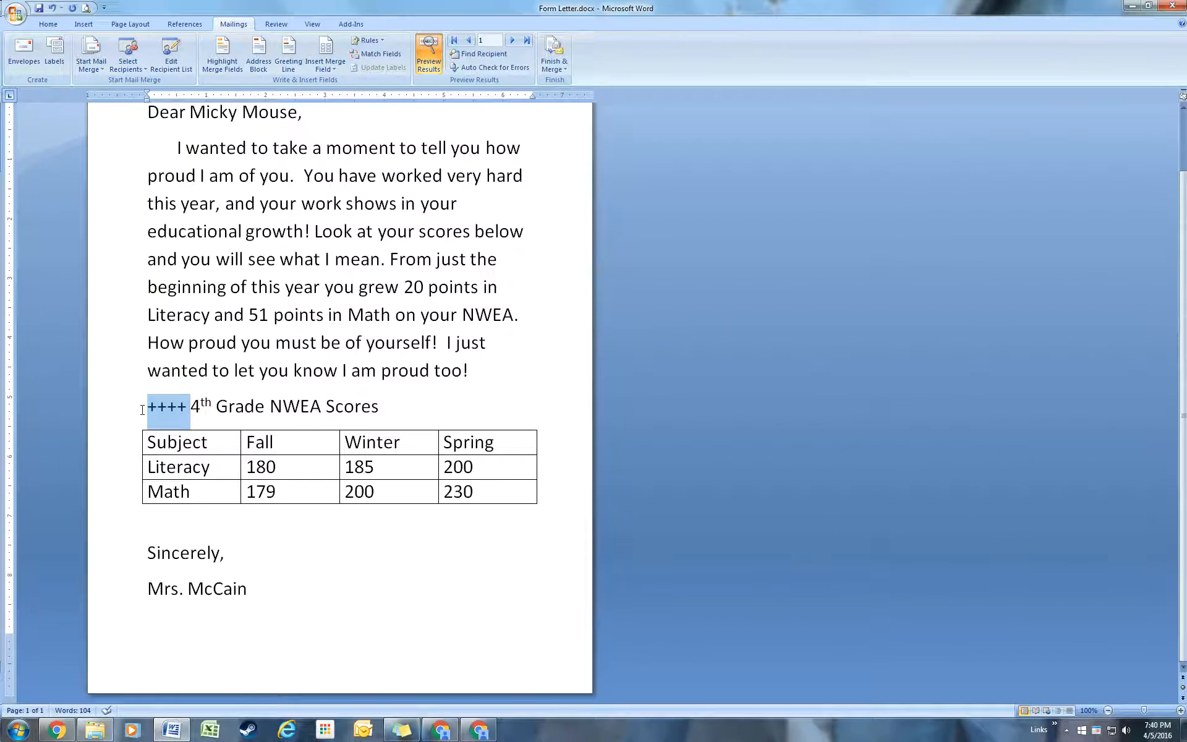
click(338, 69)
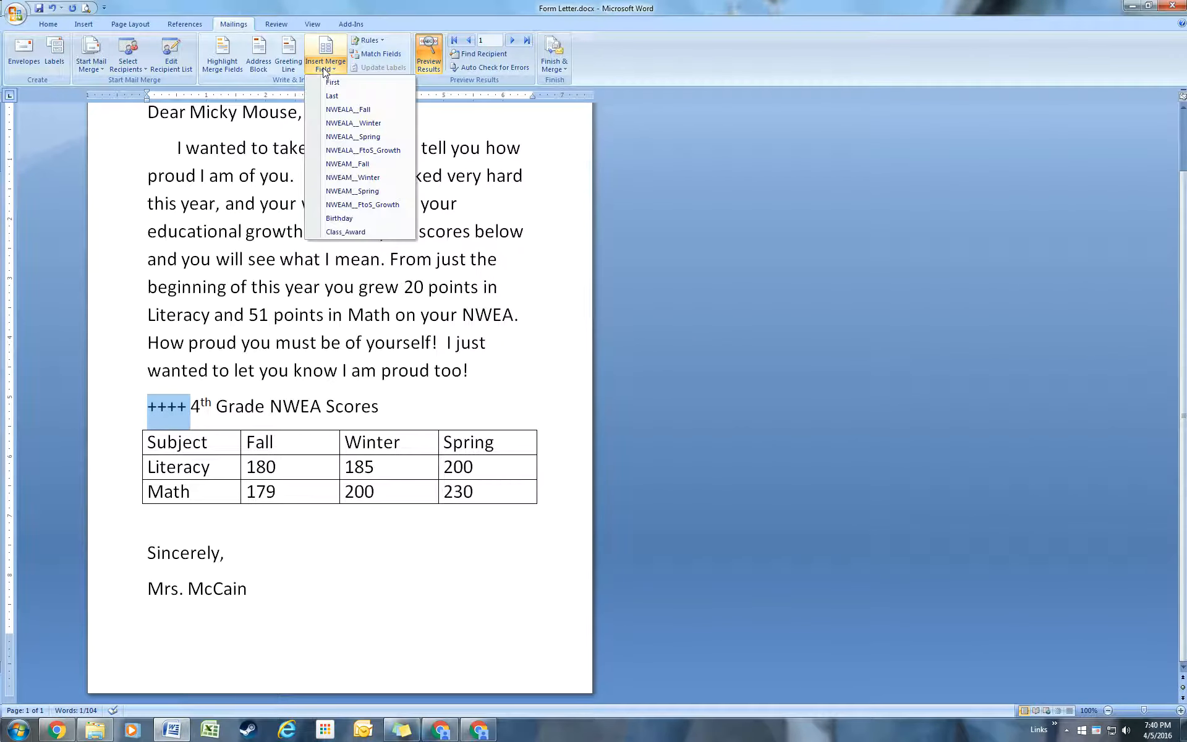
click(333, 82)
click(501, 383)
scroll(499, 378, up, 2)
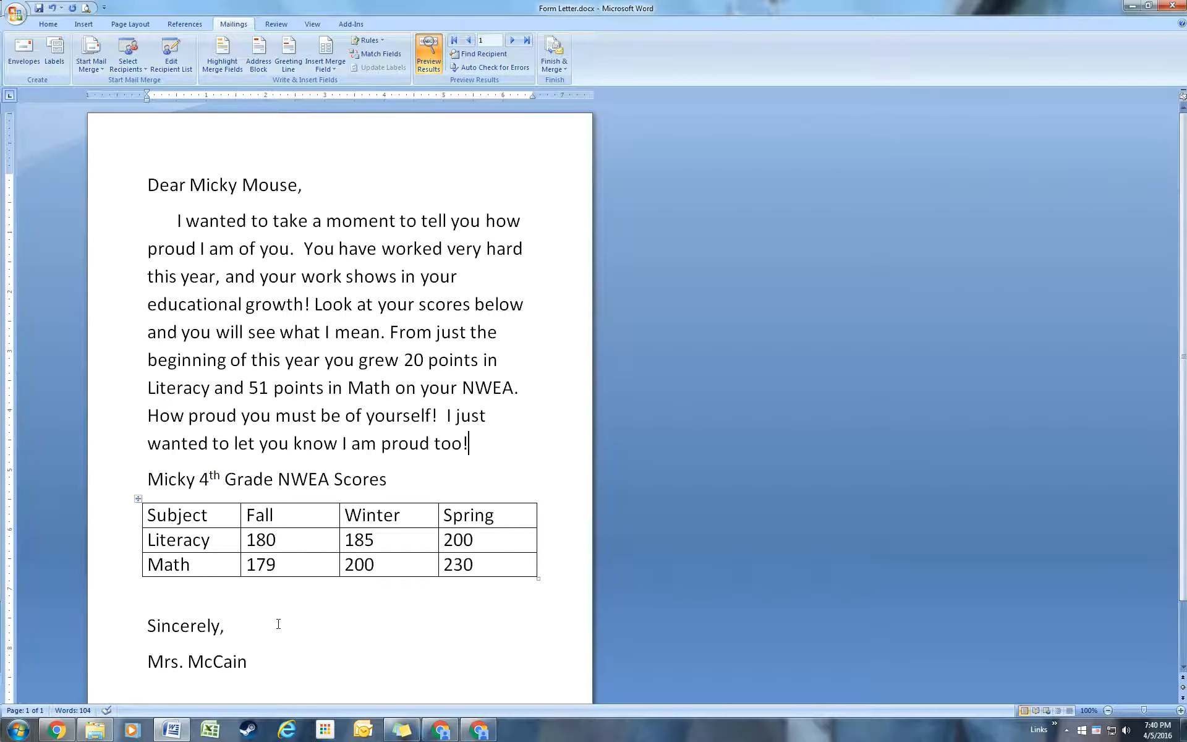
Compare the letter's merge fields with its previewed data by turning the results preview off and on again
drag(189, 183, 275, 183)
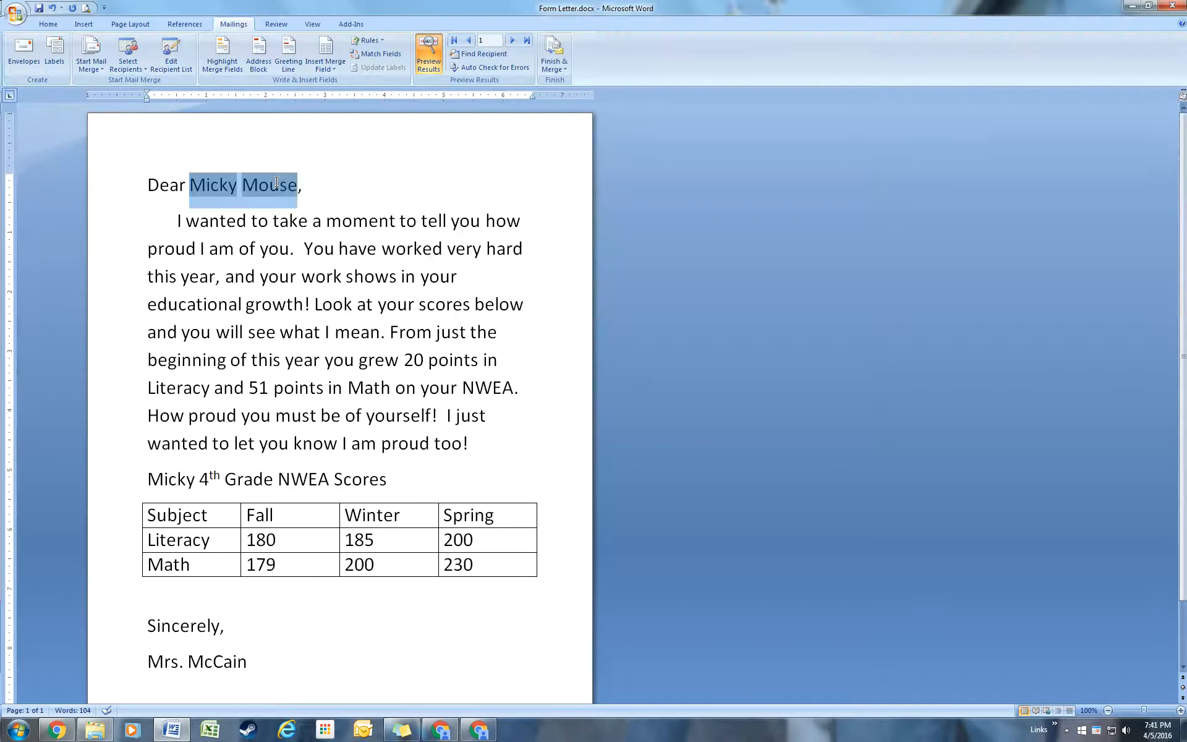
click(333, 304)
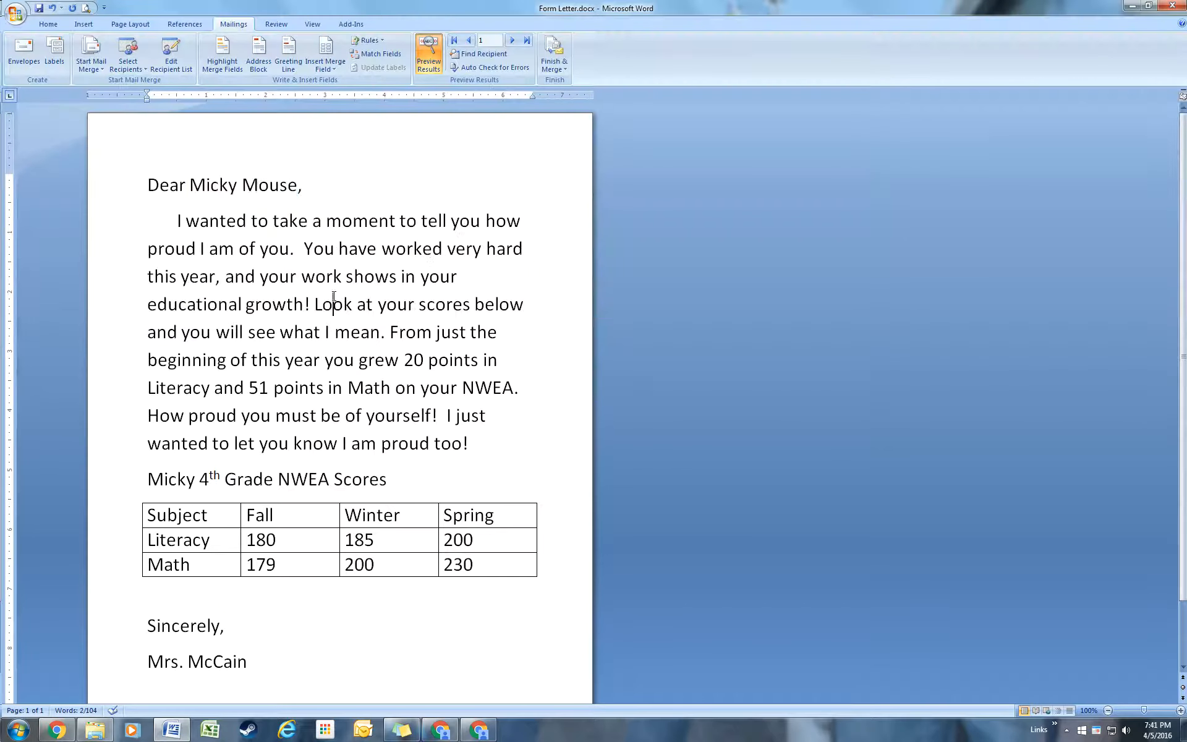
click(428, 59)
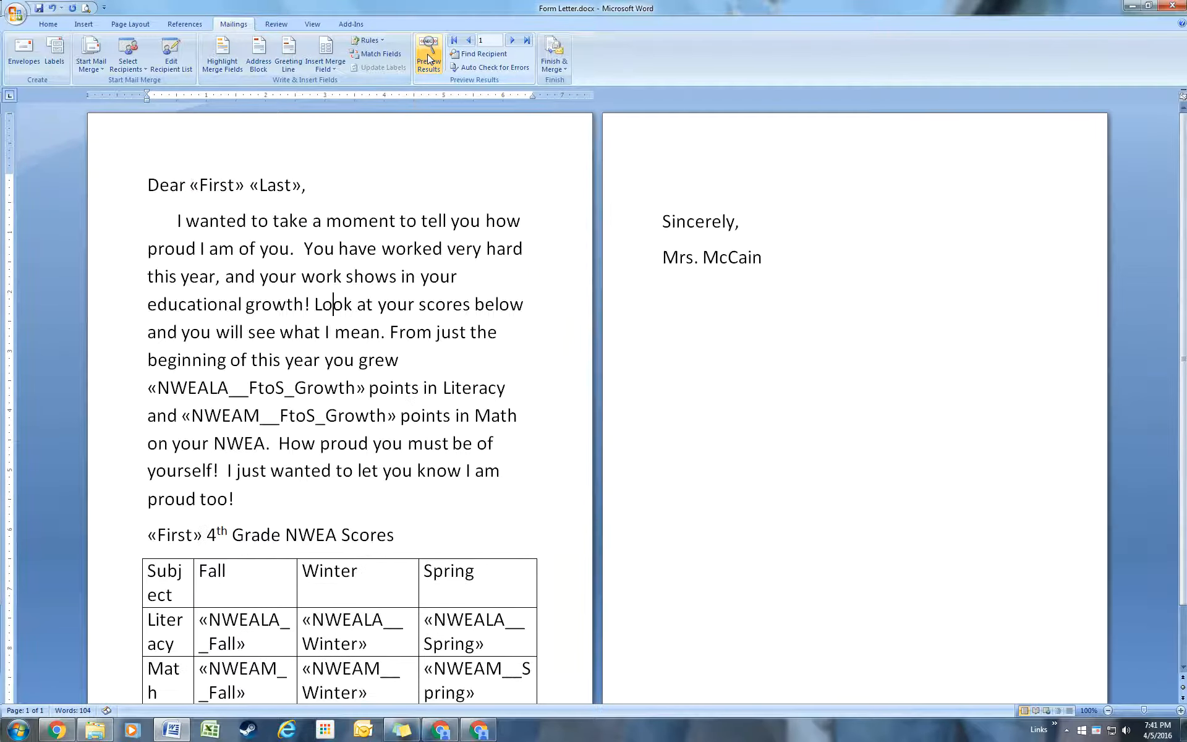
scroll(459, 328, down, 2)
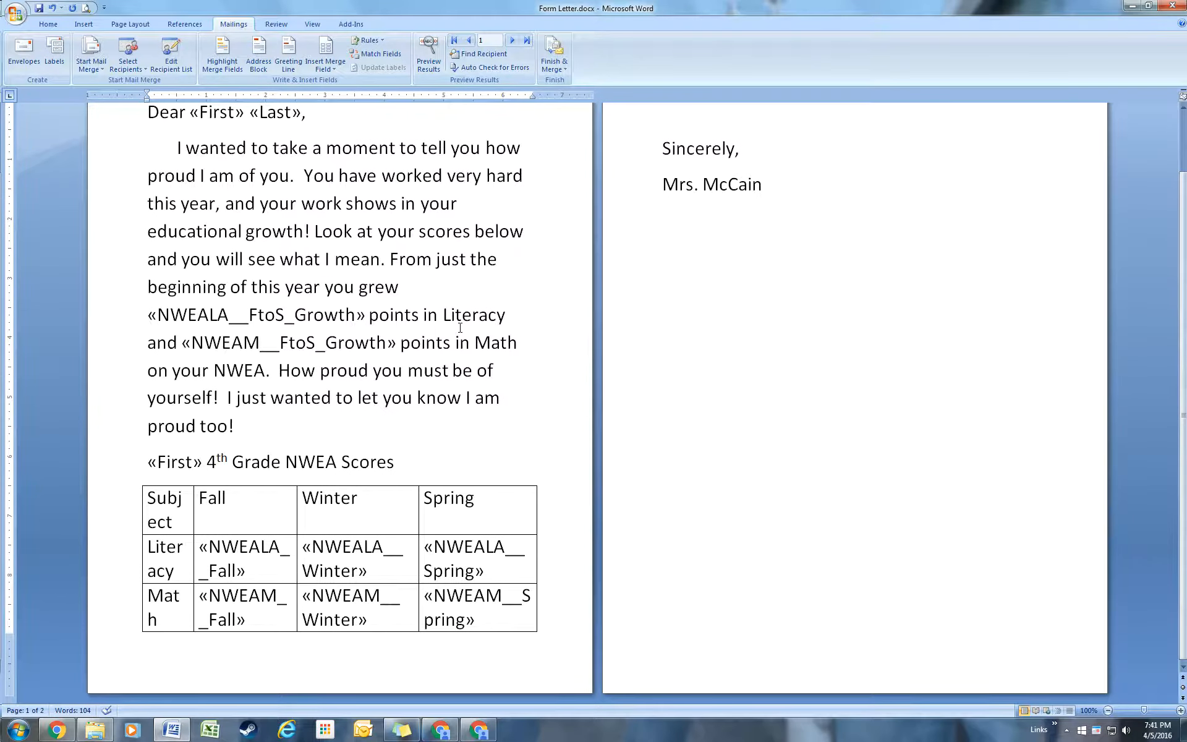
scroll(459, 328, up, 2)
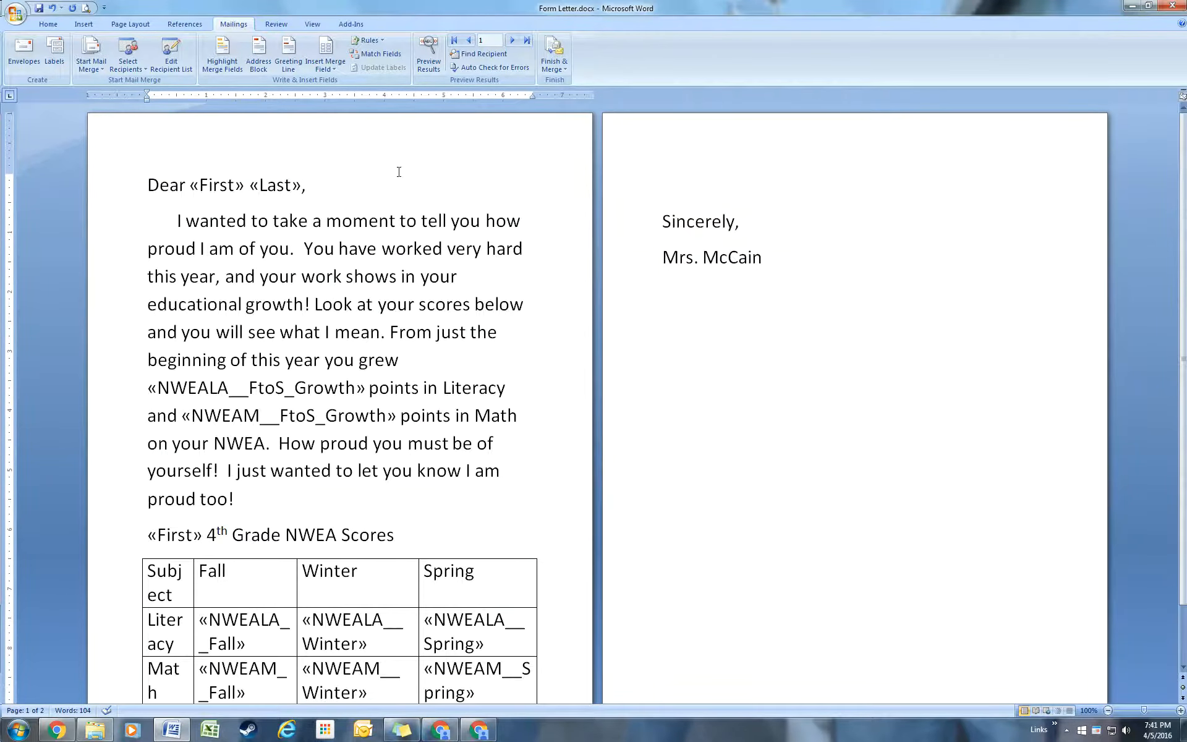
click(429, 60)
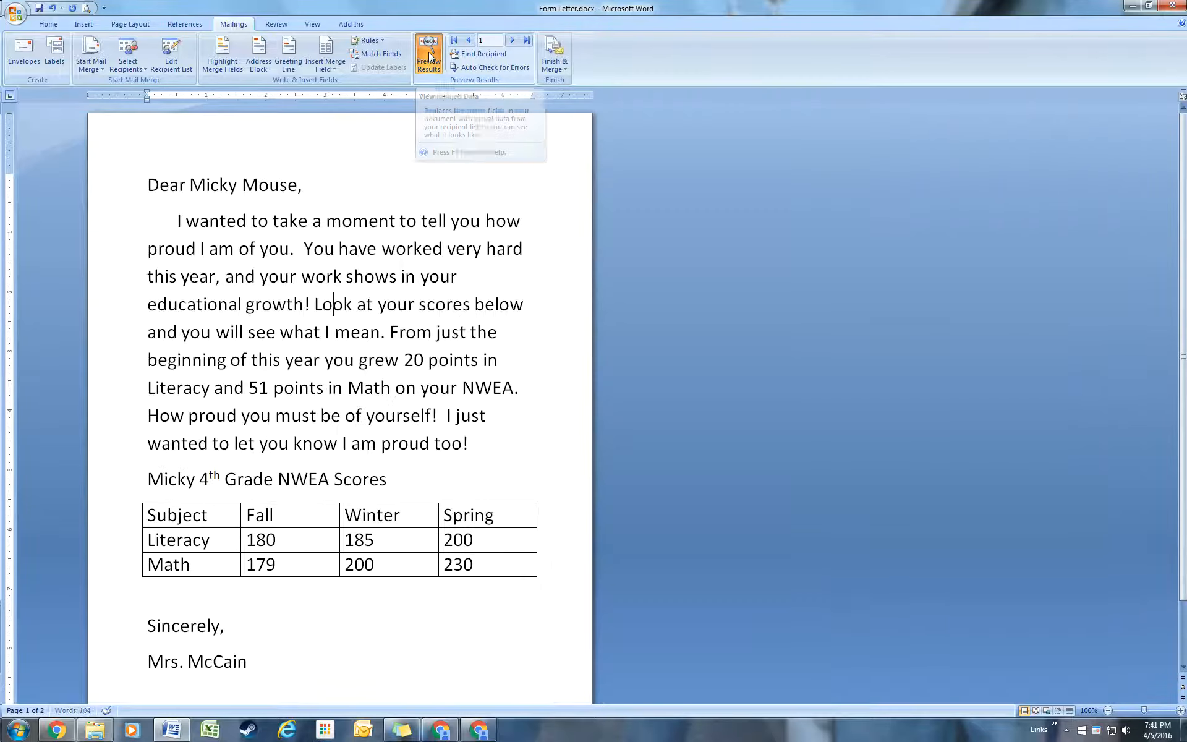
scroll(465, 289, up, 2)
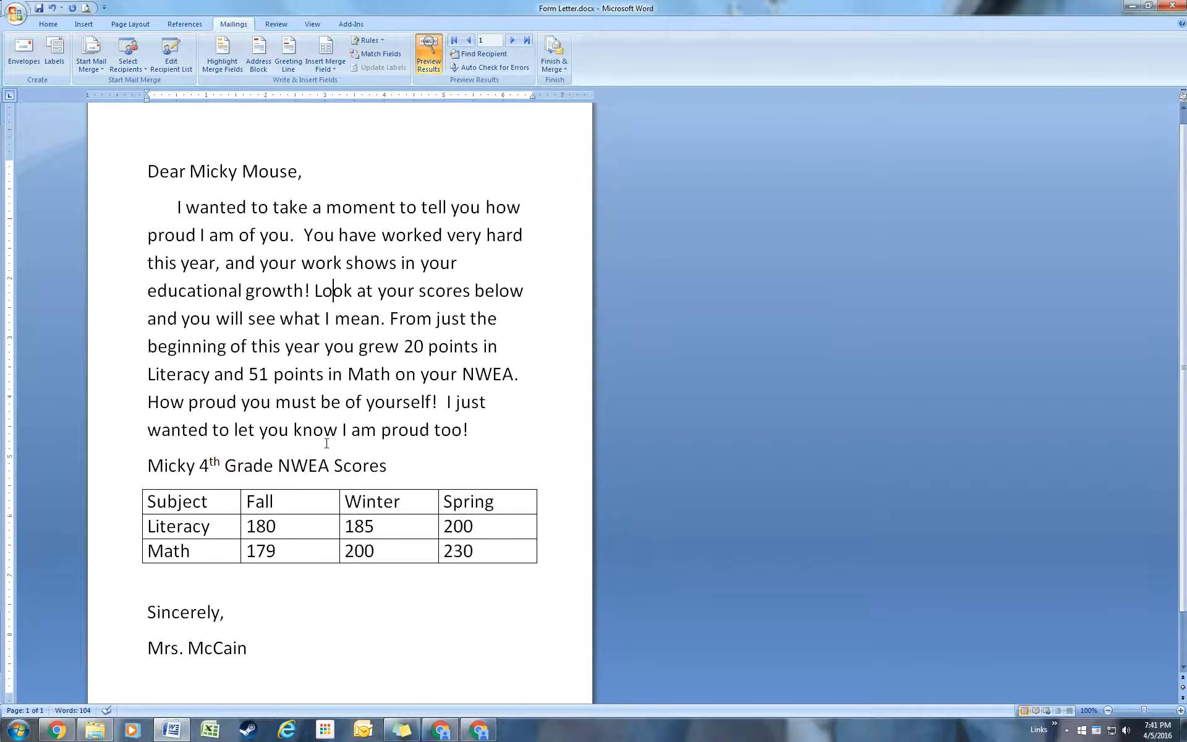
Finish the merge by creating editable individual letters for all records in a new document
click(558, 69)
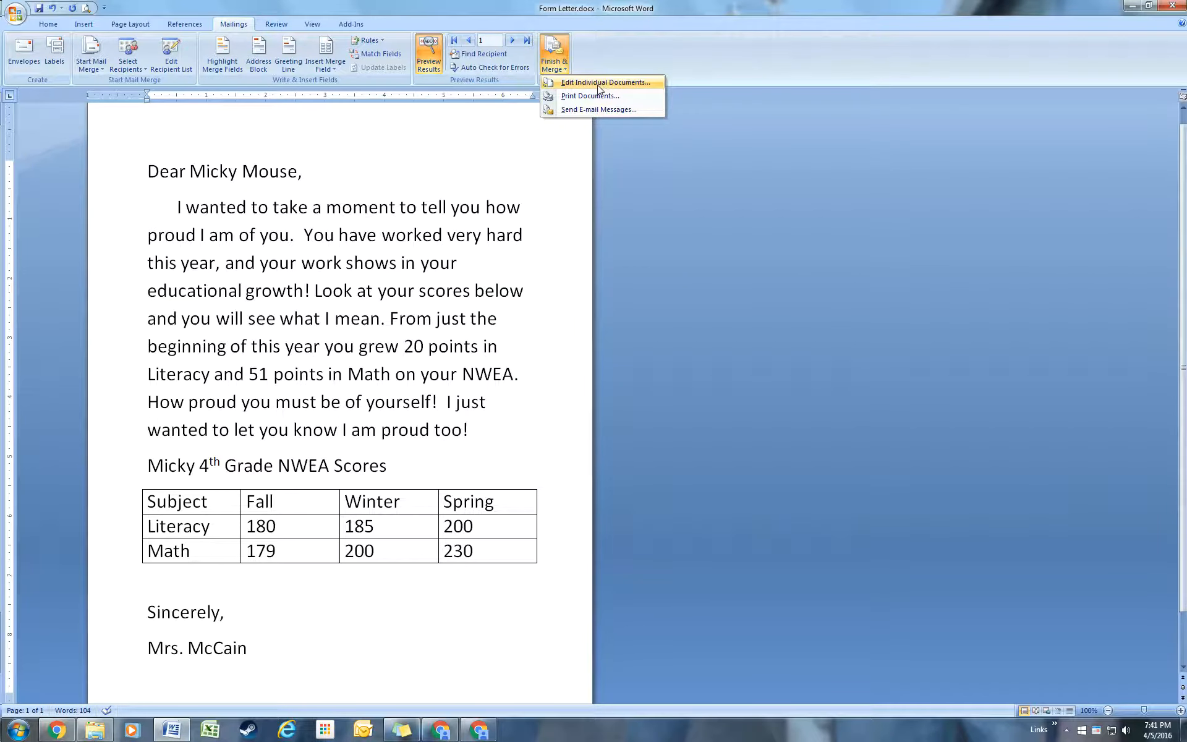
click(576, 81)
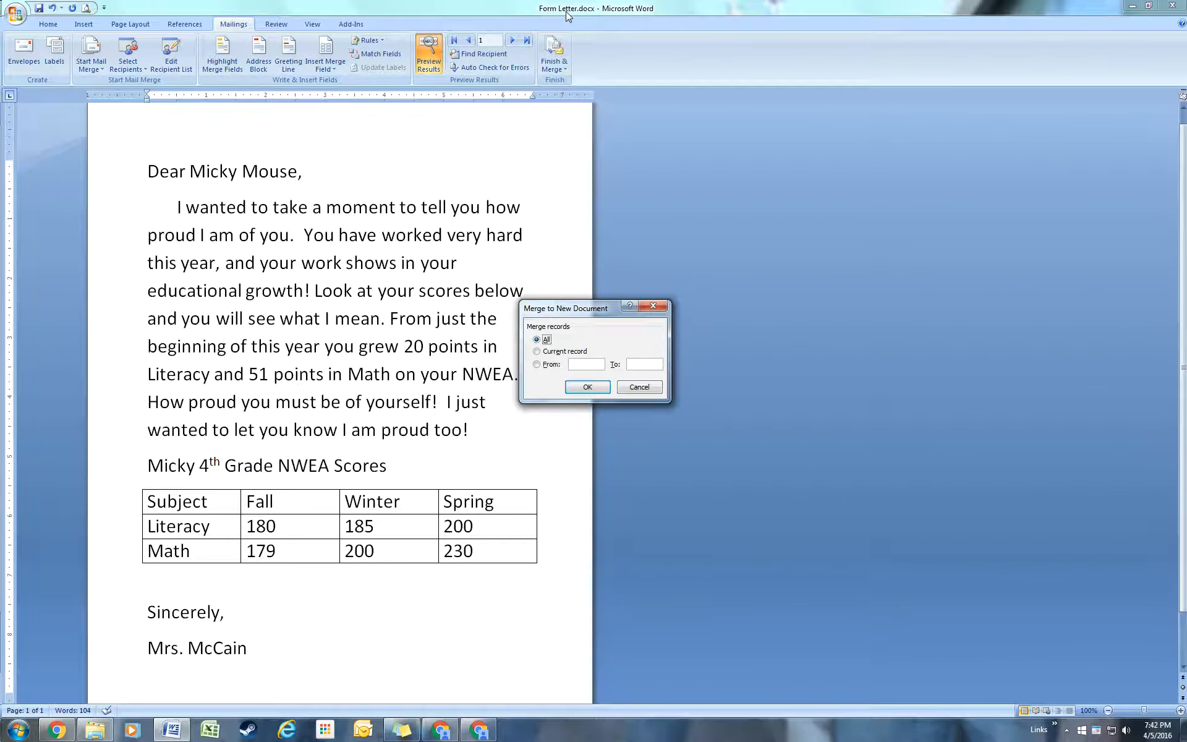
click(588, 386)
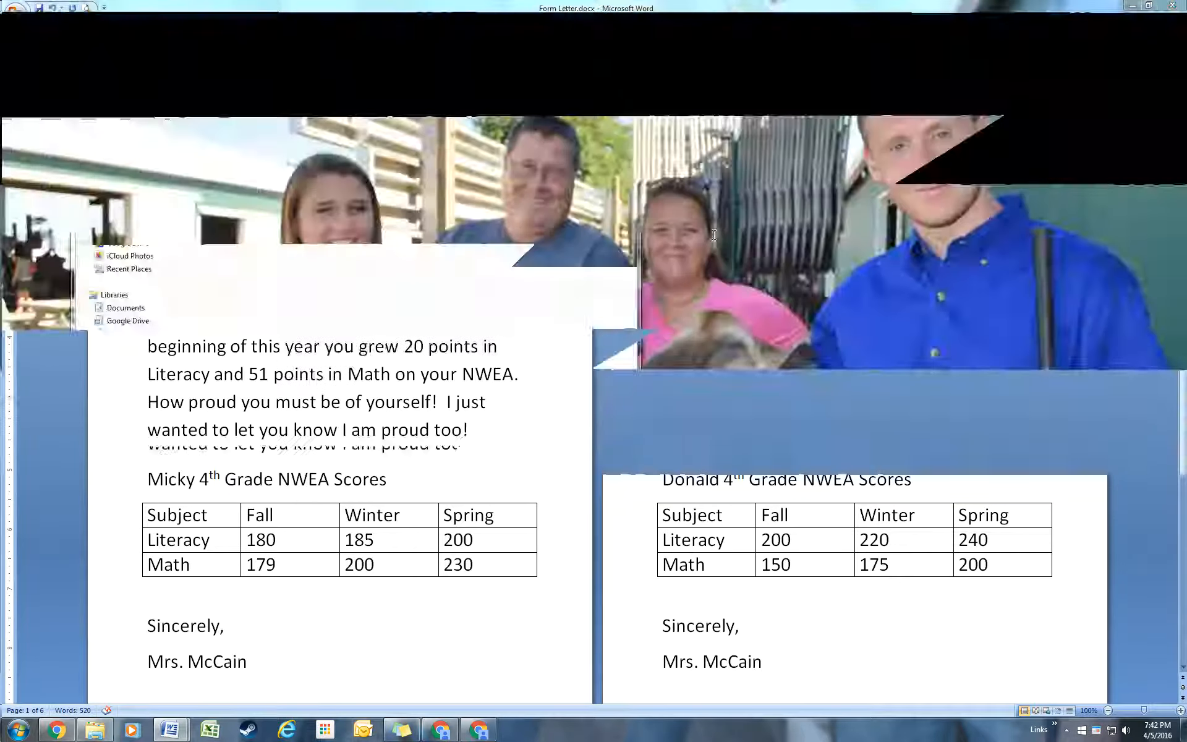
Look through all the merged letters, checking the greeting, growth points and scores table of each student
scroll(924, 264, down, 5)
scroll(923, 264, down, 8)
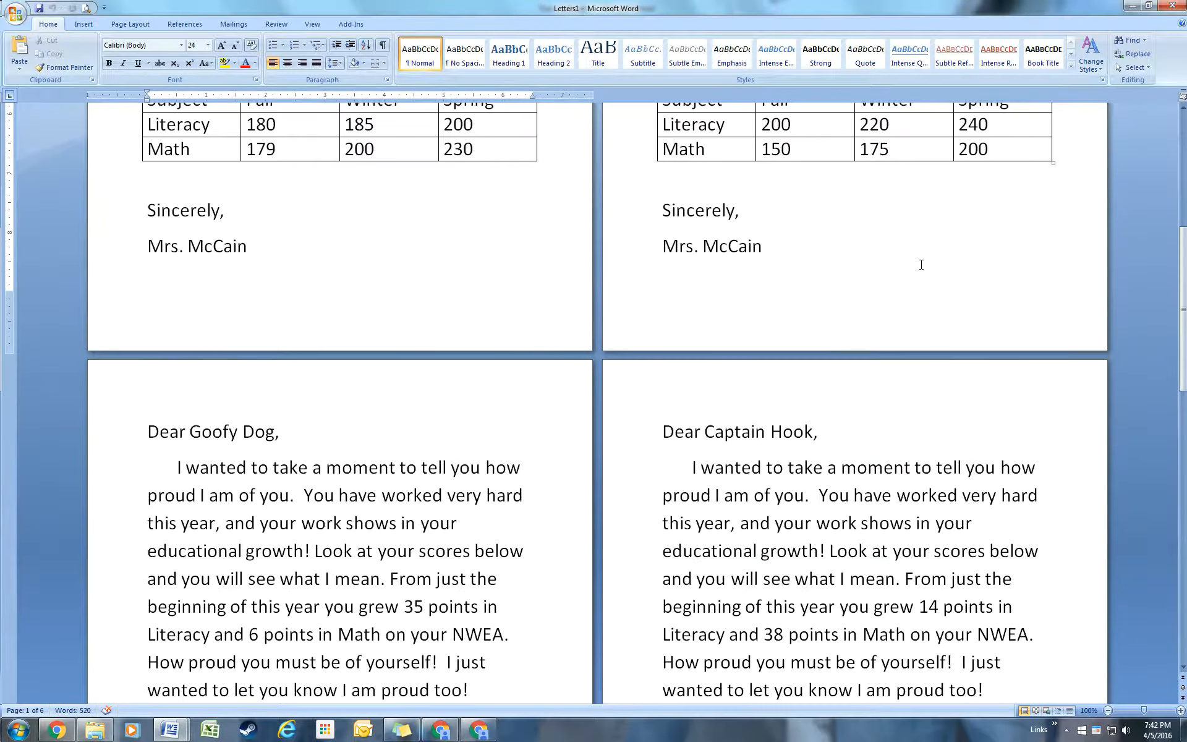
scroll(922, 260, down, 10)
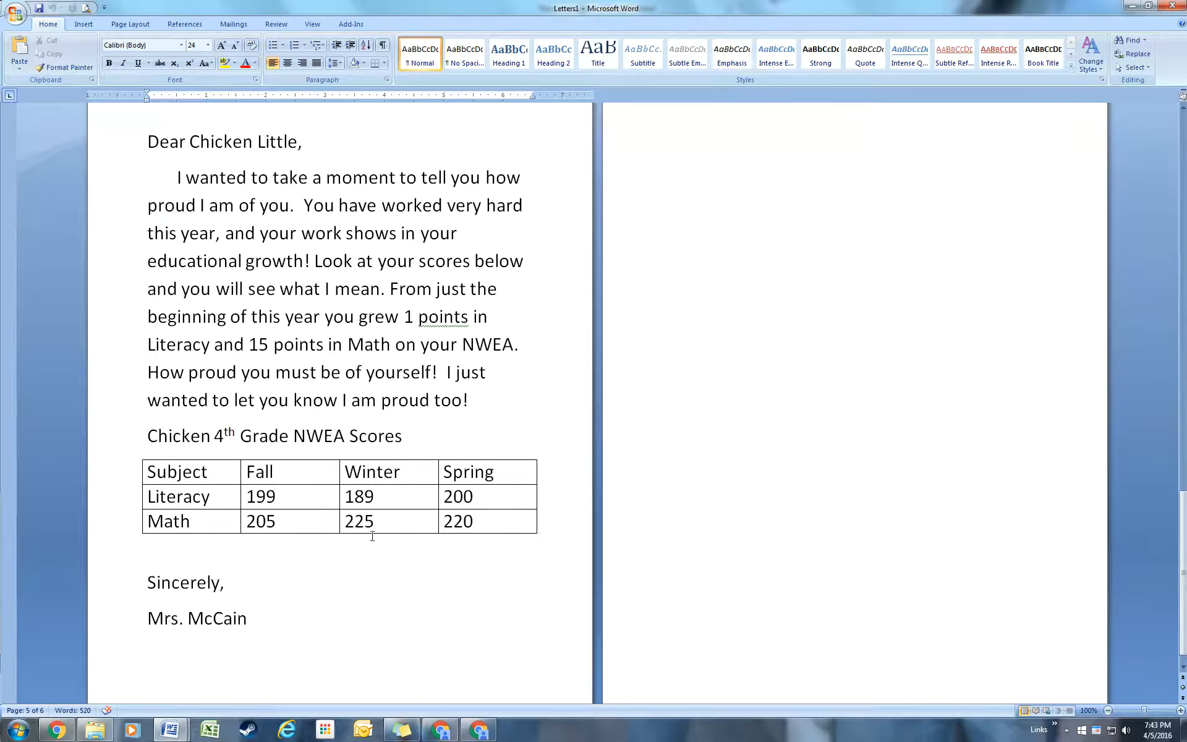
scroll(411, 530, up, 8)
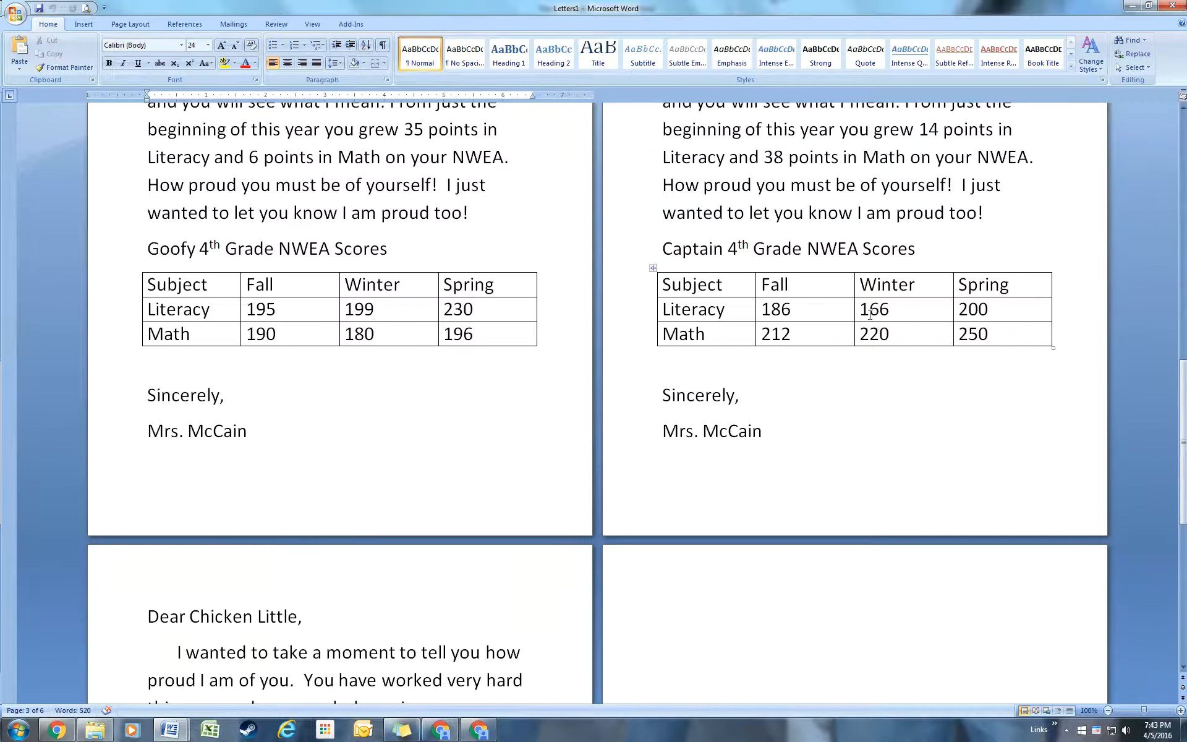
scroll(879, 314, up, 12)
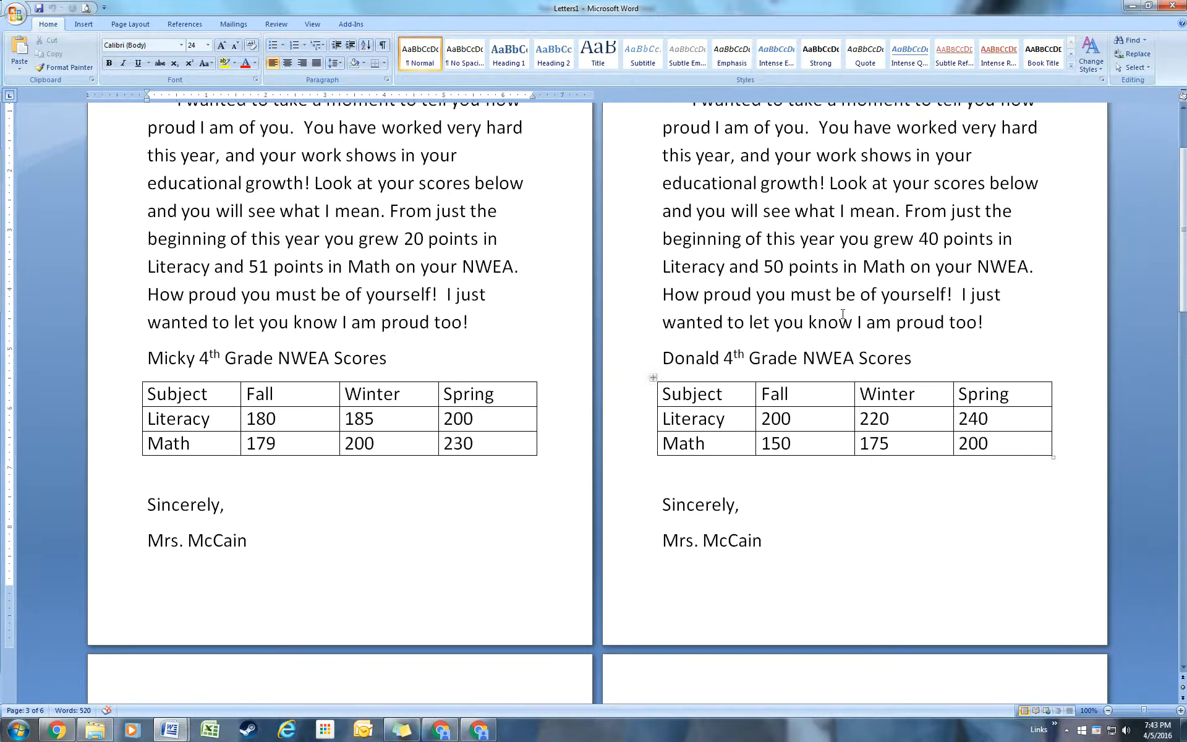
scroll(902, 417, up, 4)
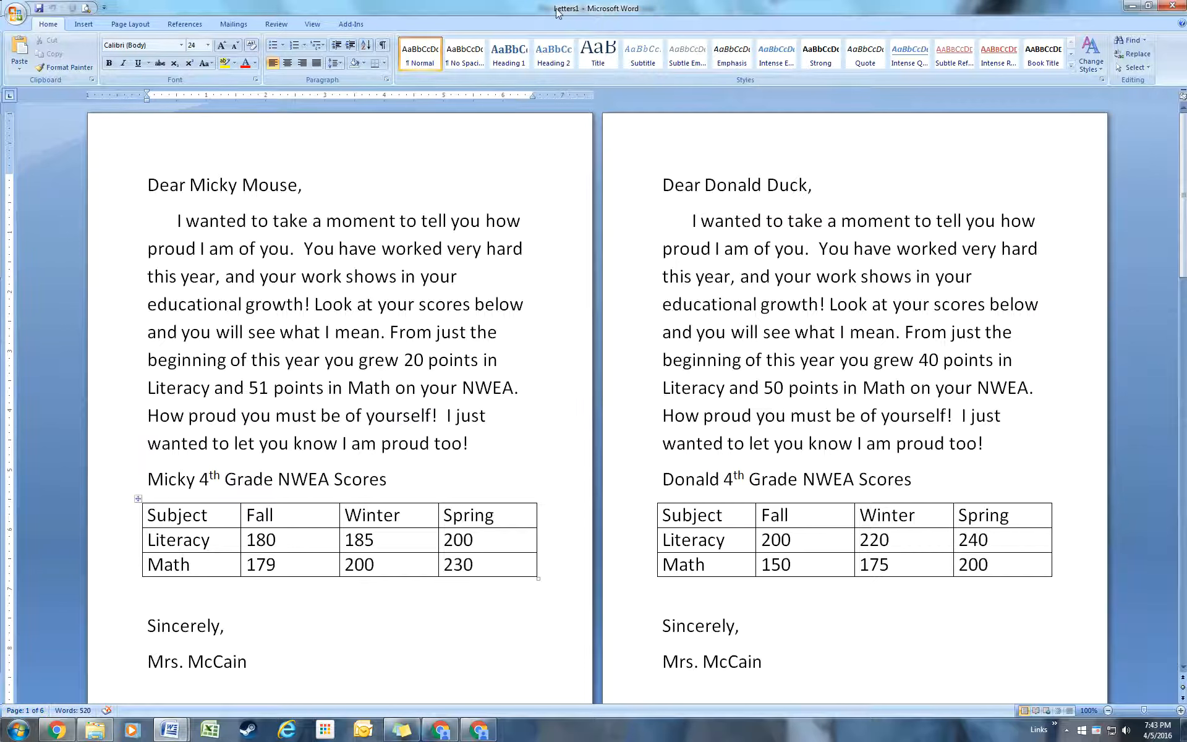
Examine the merged document's title, the first letter's greeting name, the available mail merge commands and the remaining letters
double_click(579, 9)
click(313, 193)
drag(208, 185, 279, 185)
click(247, 182)
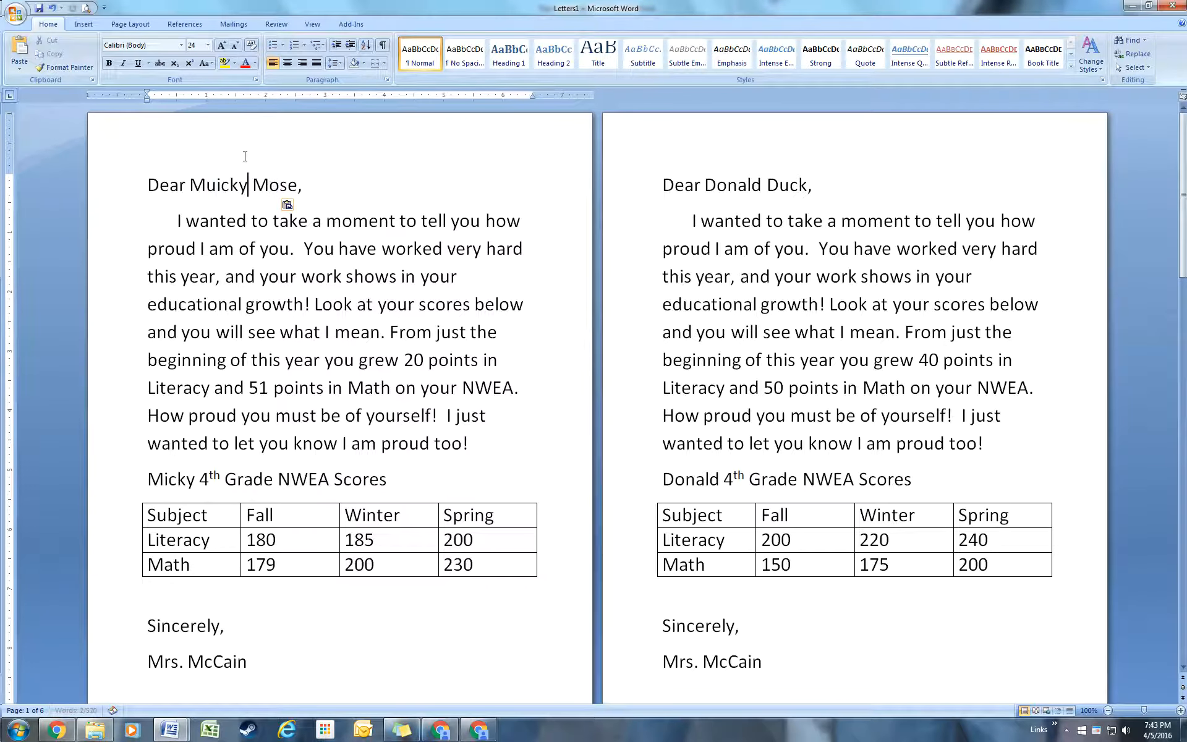
click(235, 25)
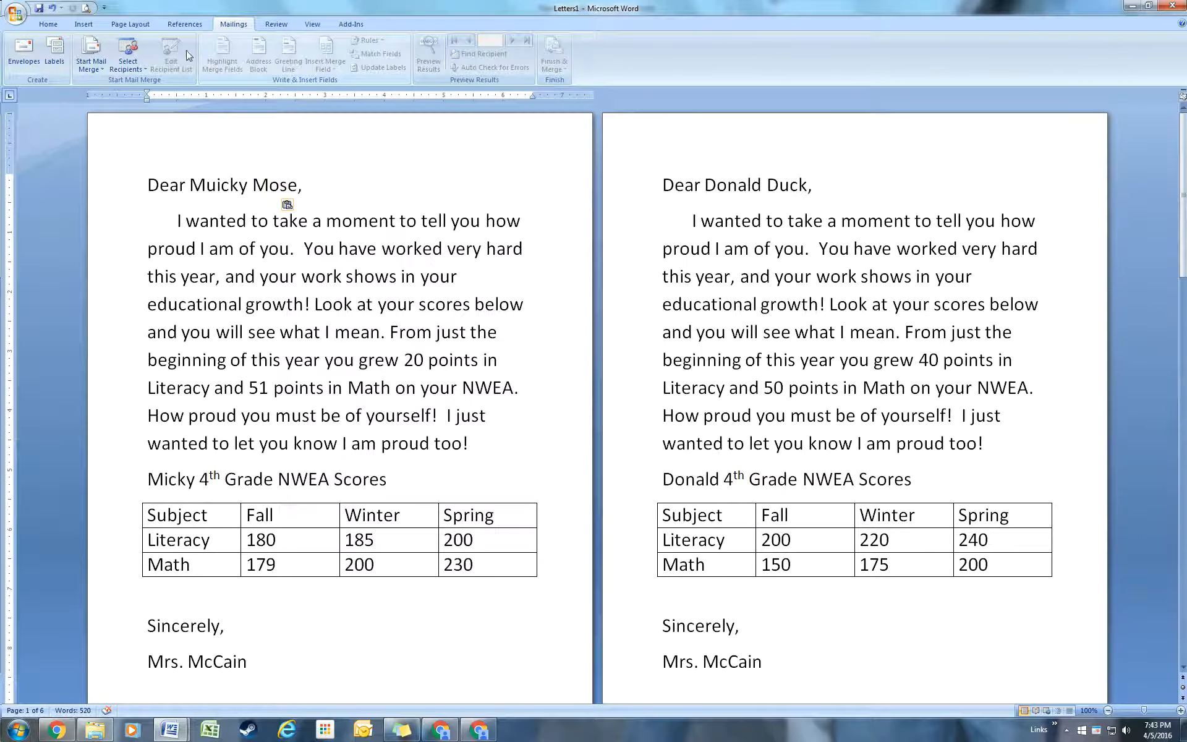
key(Left)
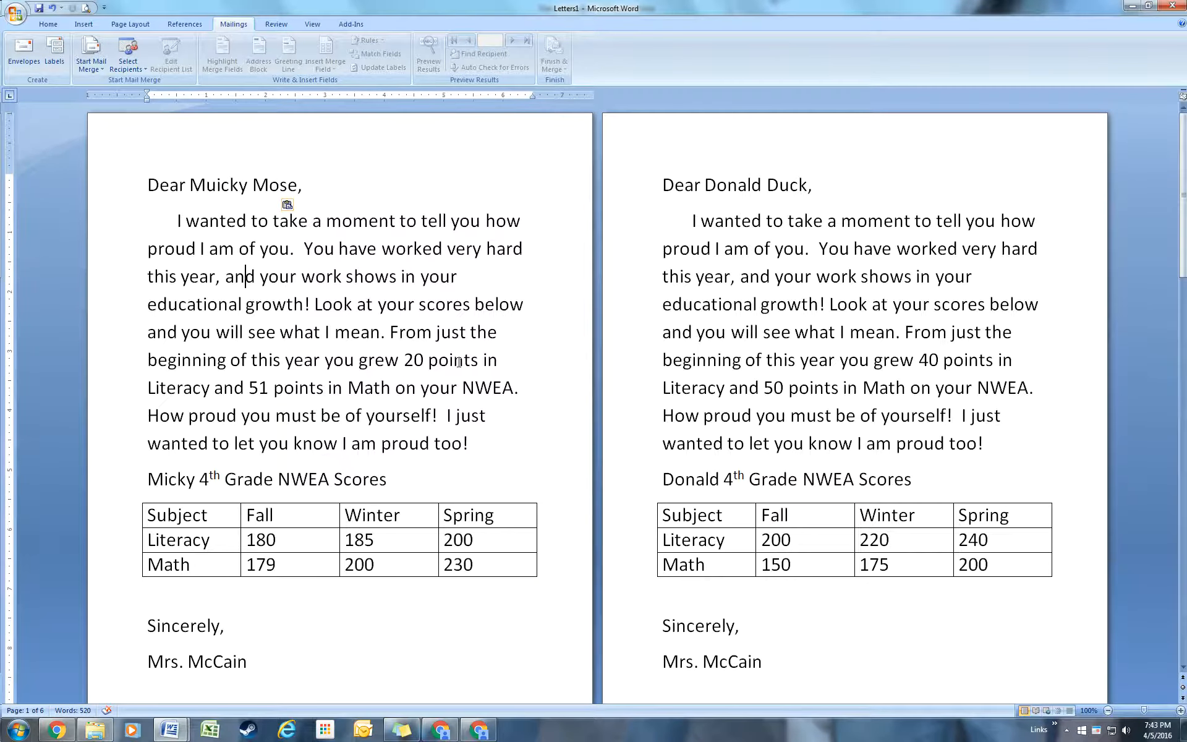
scroll(488, 254, down, 20)
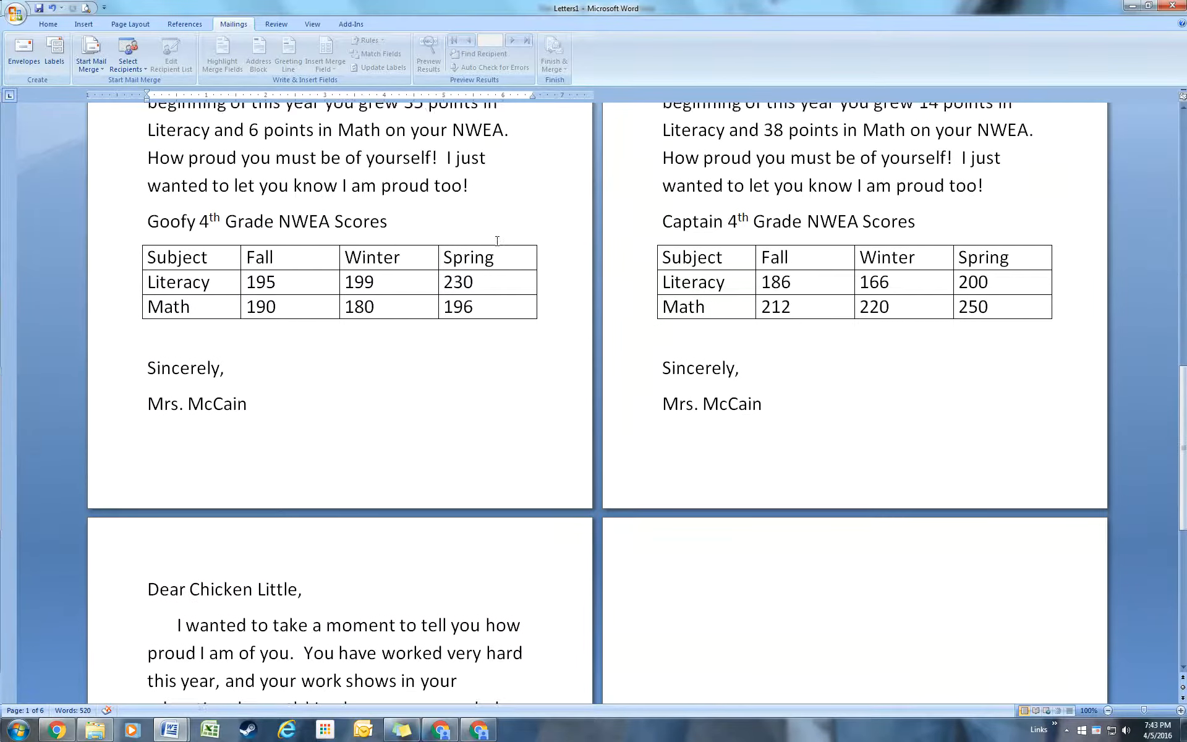
Look through the remaining merged letters and return to the original form letter for comparison
scroll(498, 238, down, 7)
scroll(503, 230, down, 9)
scroll(504, 230, up, 20)
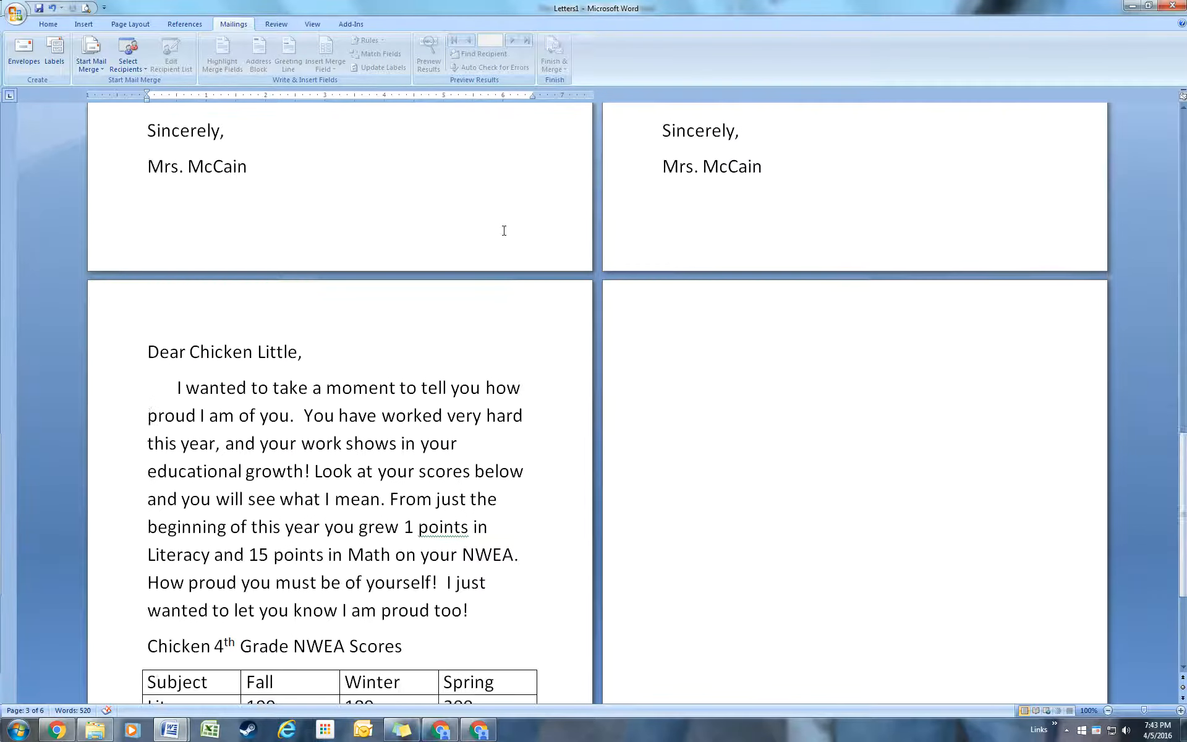
right_click(525, 223)
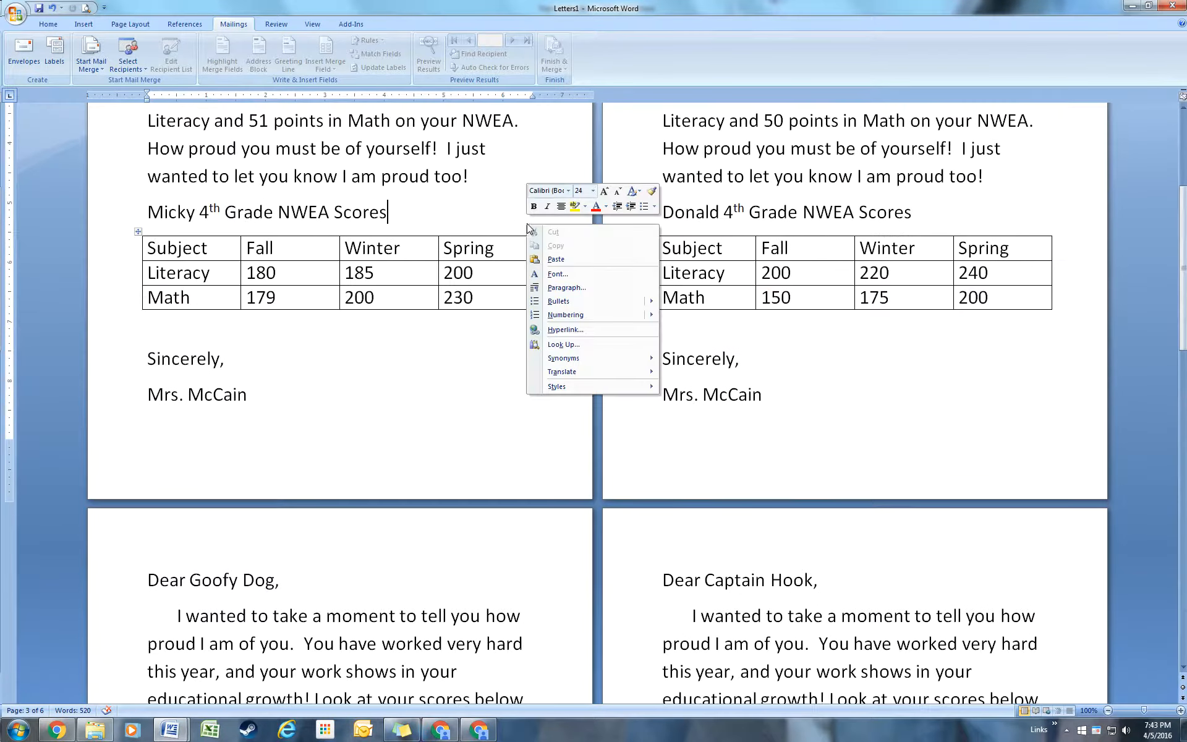
key(Escape)
click(1131, 6)
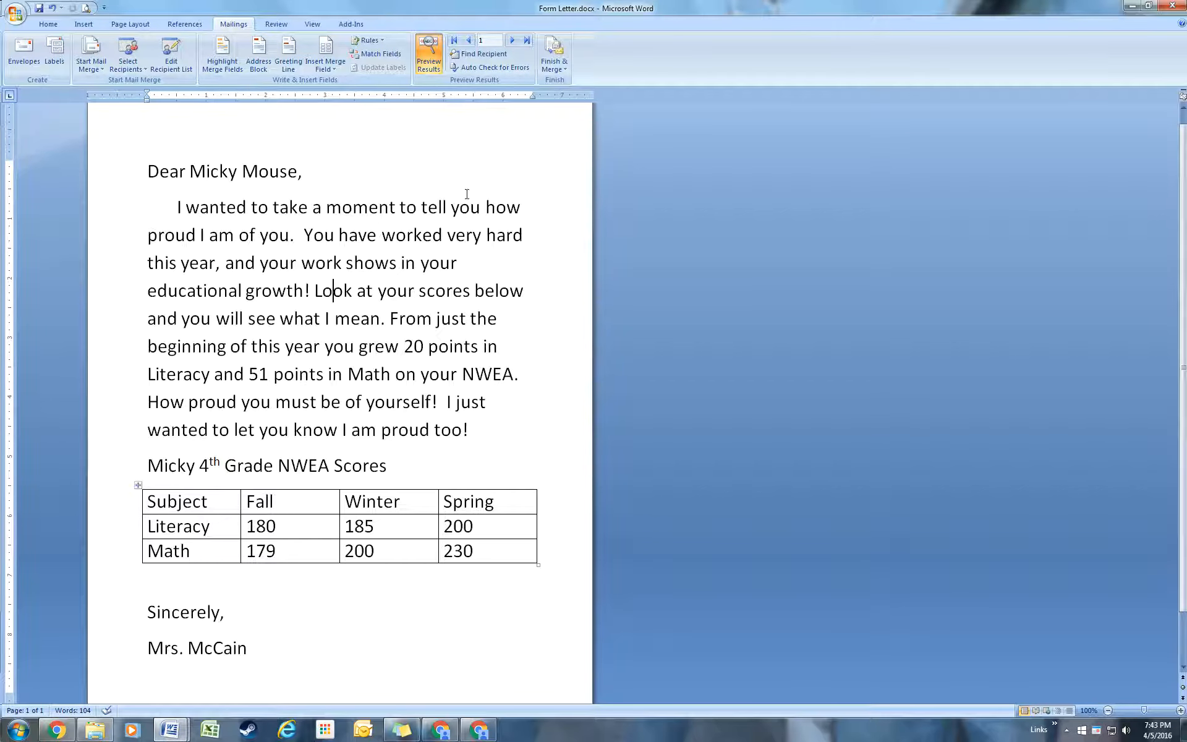
Go back to the merged letters and correct "1 points" to "1 point" in the last student's letter
mouse_move(172, 730)
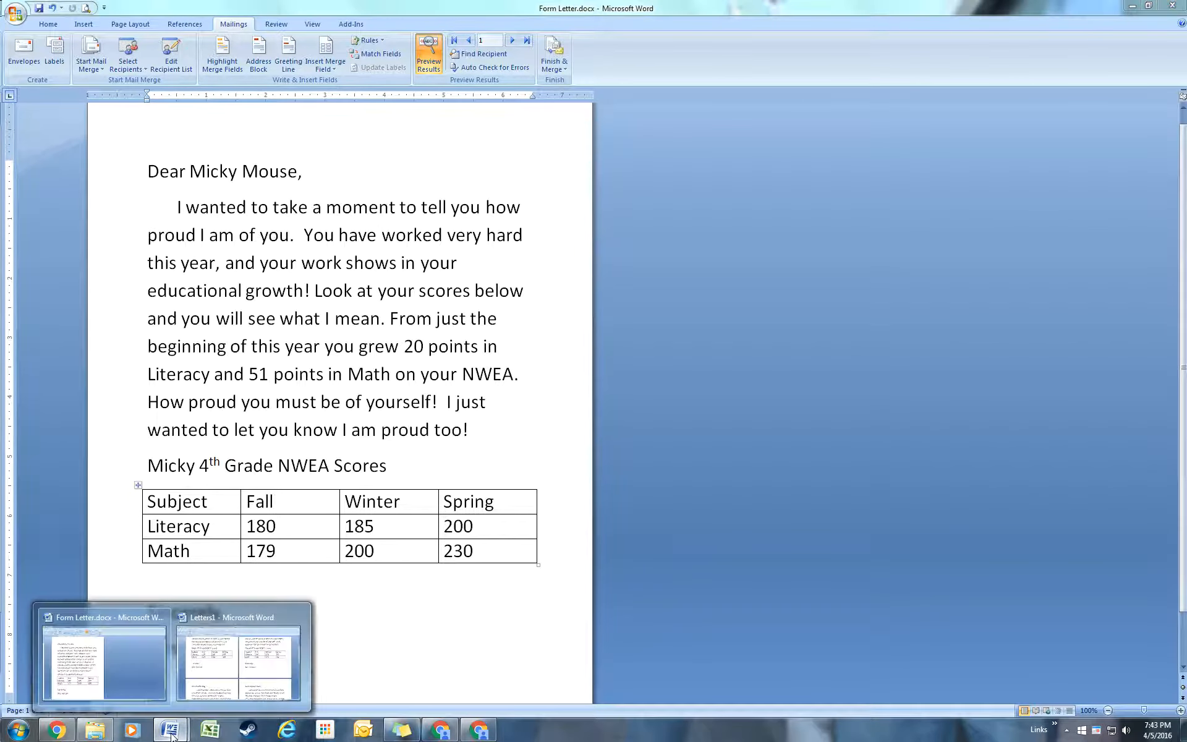
click(224, 686)
scroll(568, 359, down, 6)
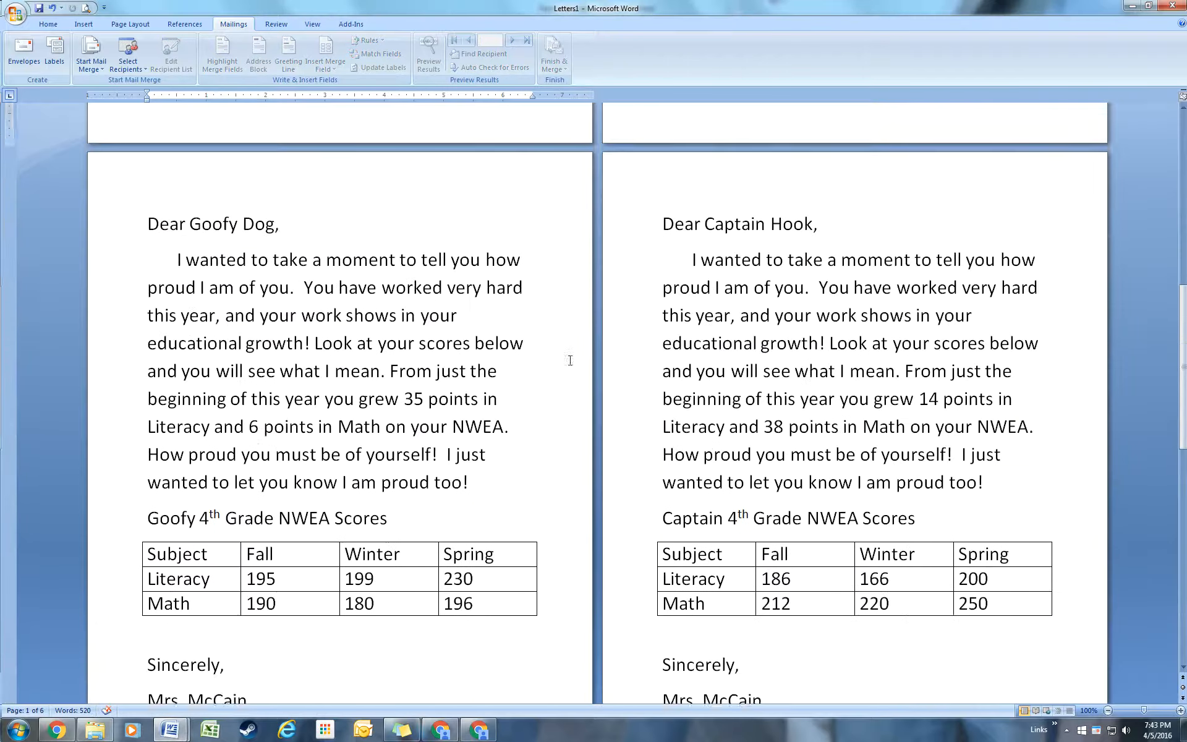
scroll(566, 358, down, 6)
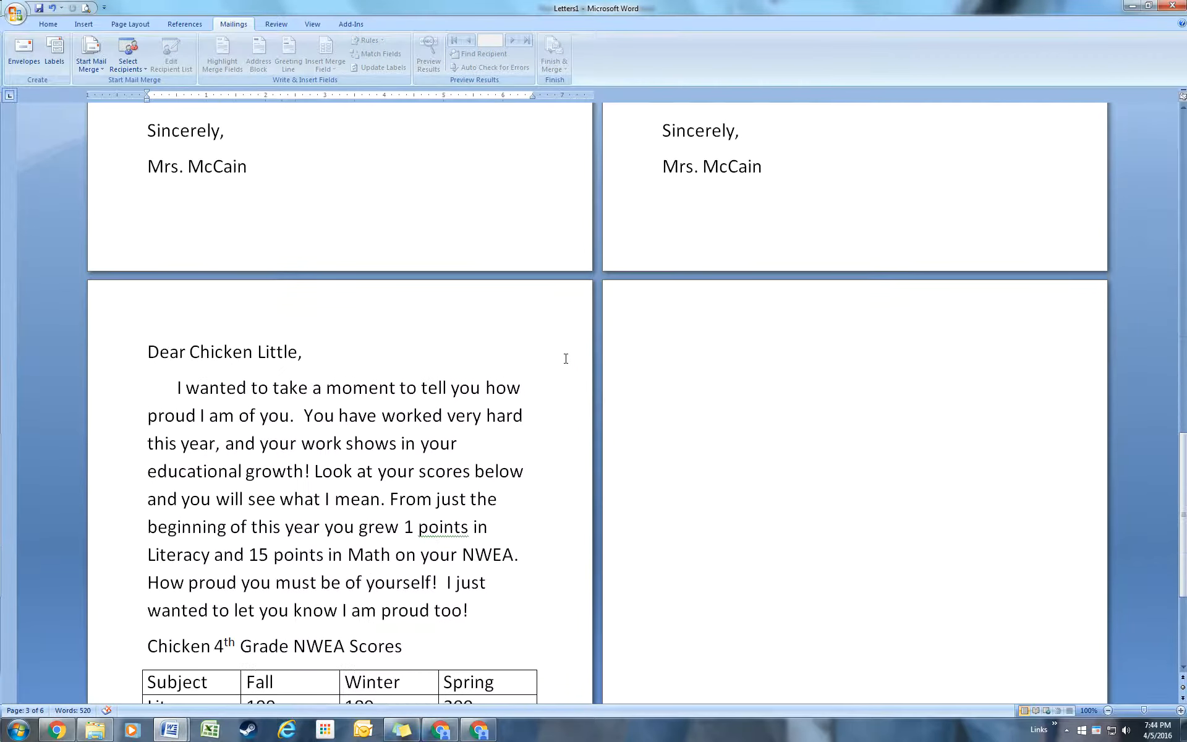
scroll(564, 359, down, 2)
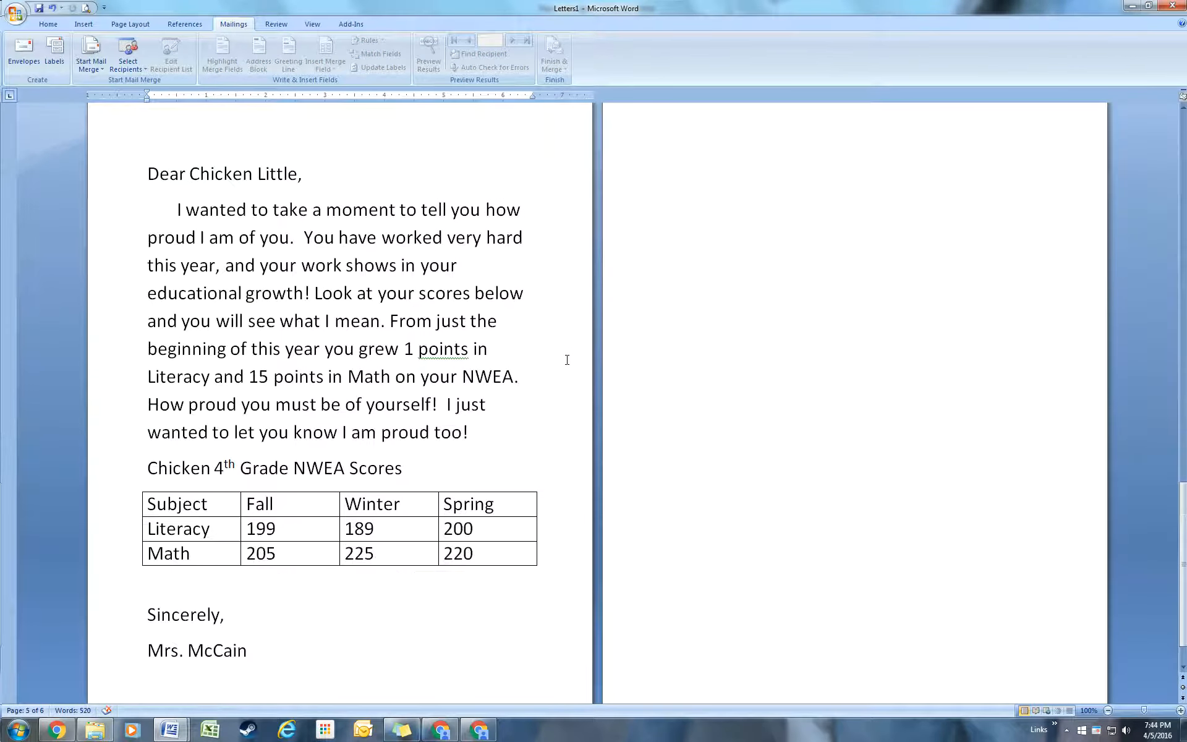
scroll(567, 360, up, 4)
scroll(568, 356, down, 4)
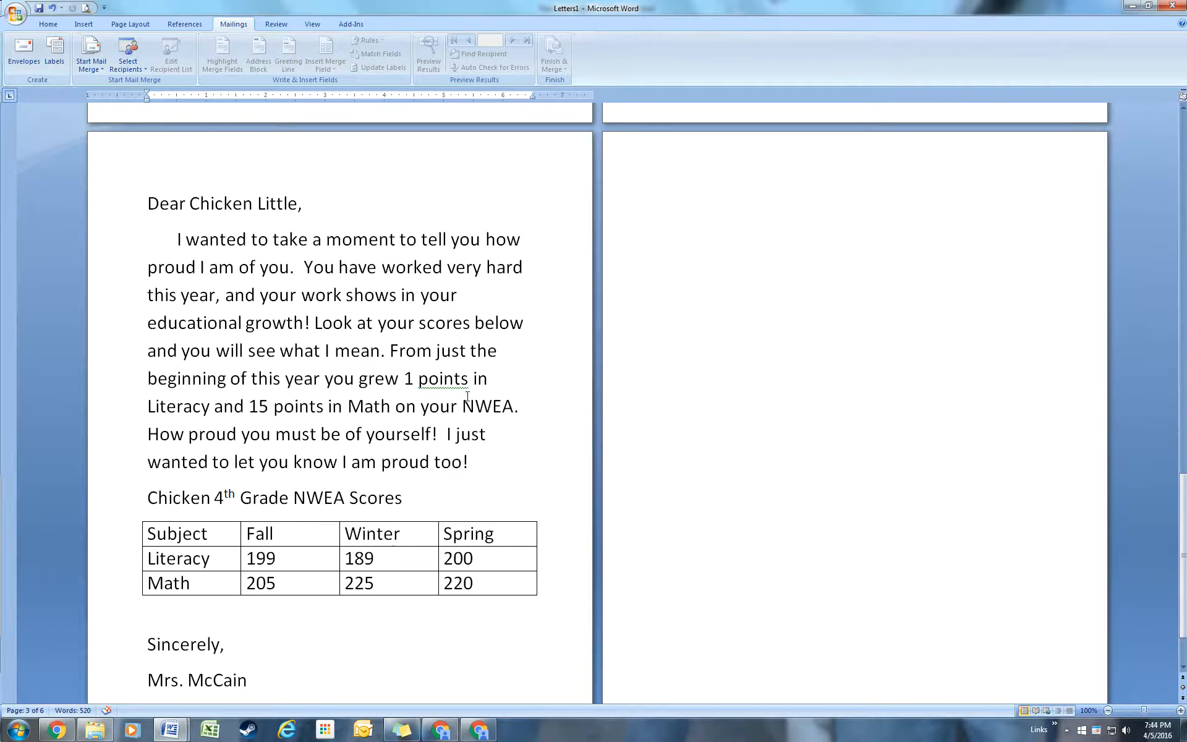
key(BackSpace)
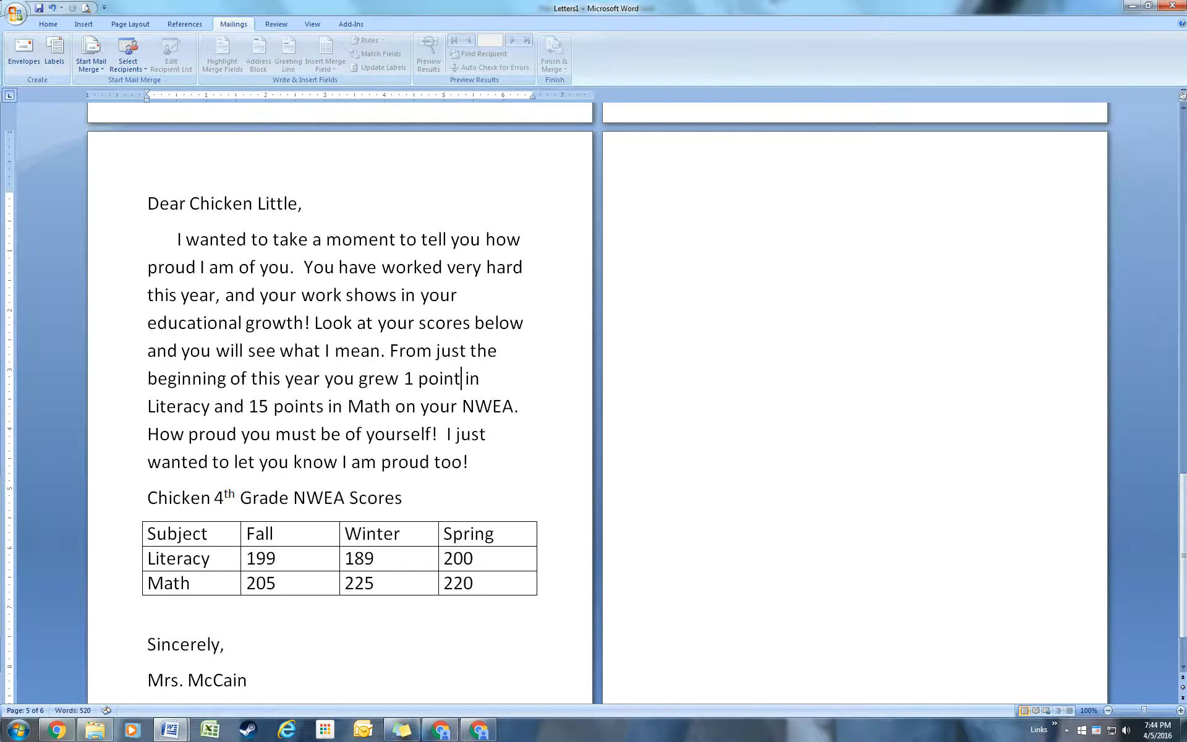
Review the other merged letters for the wording of their growth points and their scores tables
scroll(484, 432, up, 5)
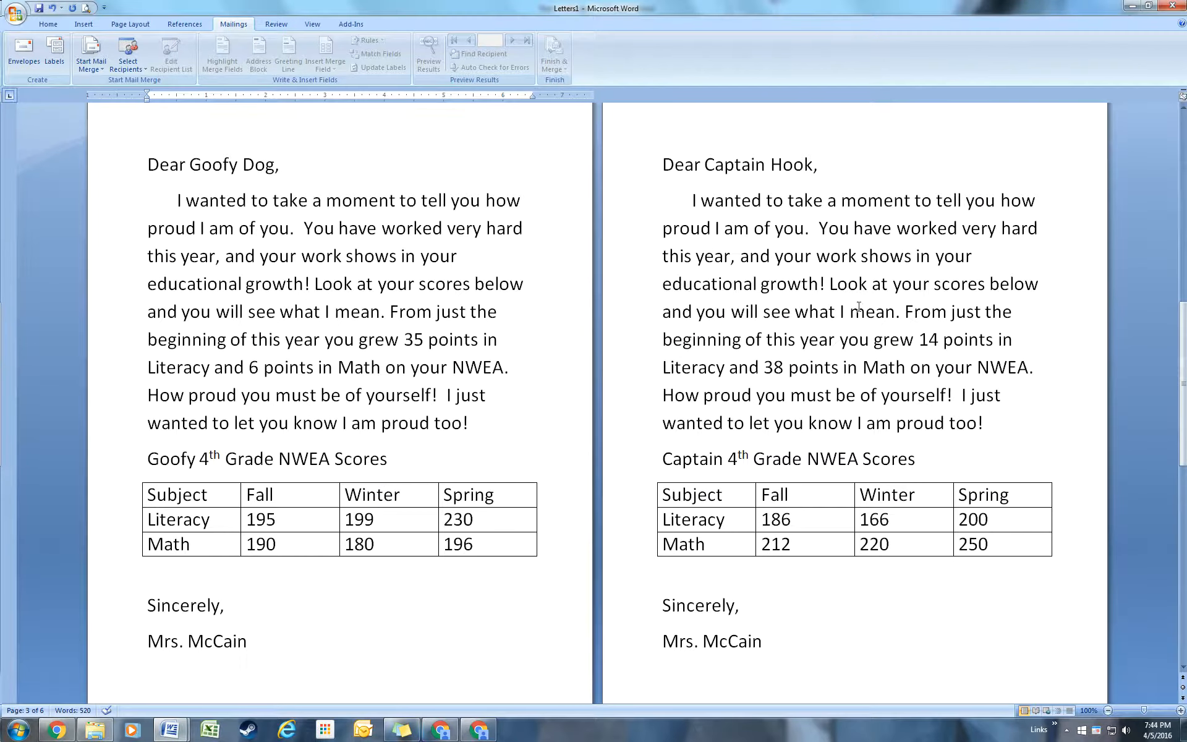
scroll(938, 379, down, 1)
scroll(921, 380, up, 7)
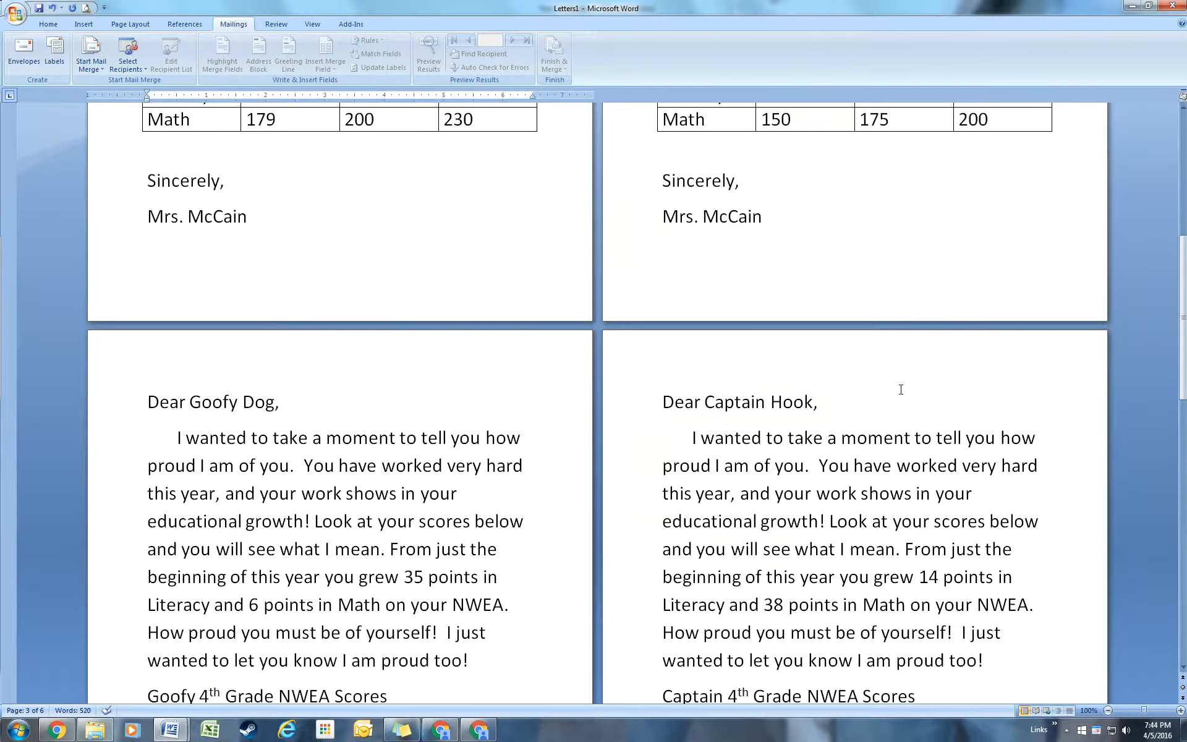
scroll(901, 382, up, 3)
scroll(894, 366, down, 15)
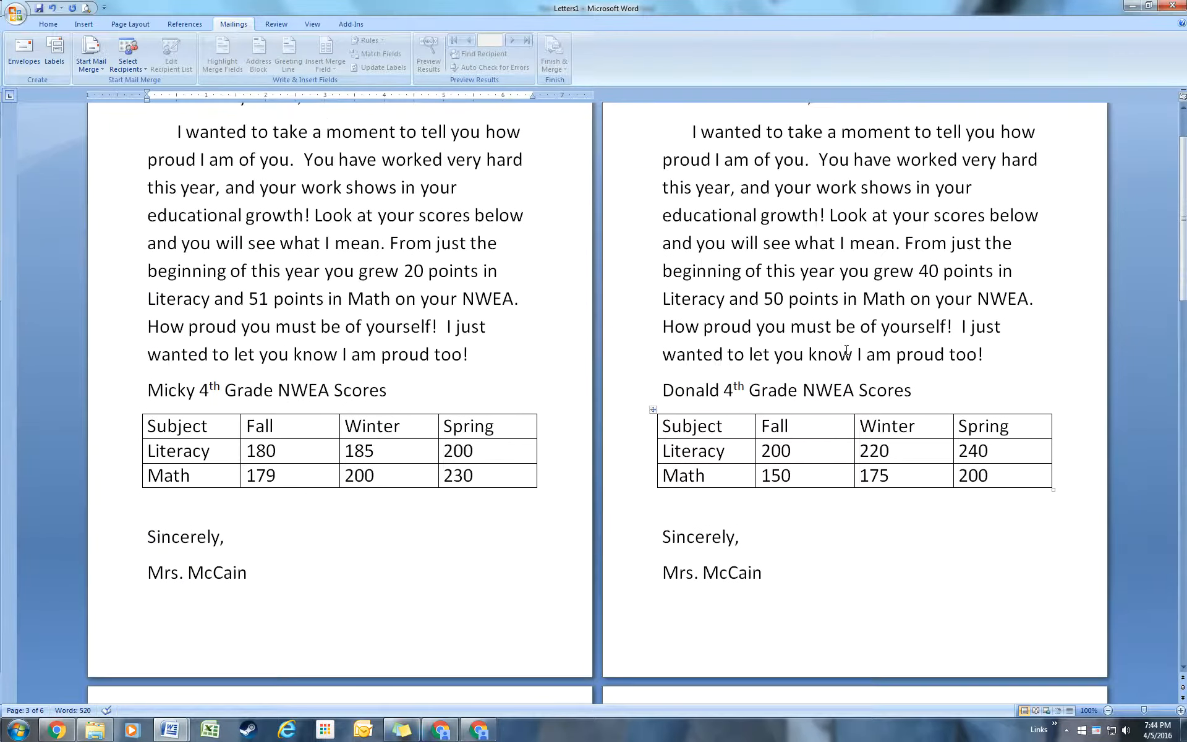
scroll(844, 349, down, 5)
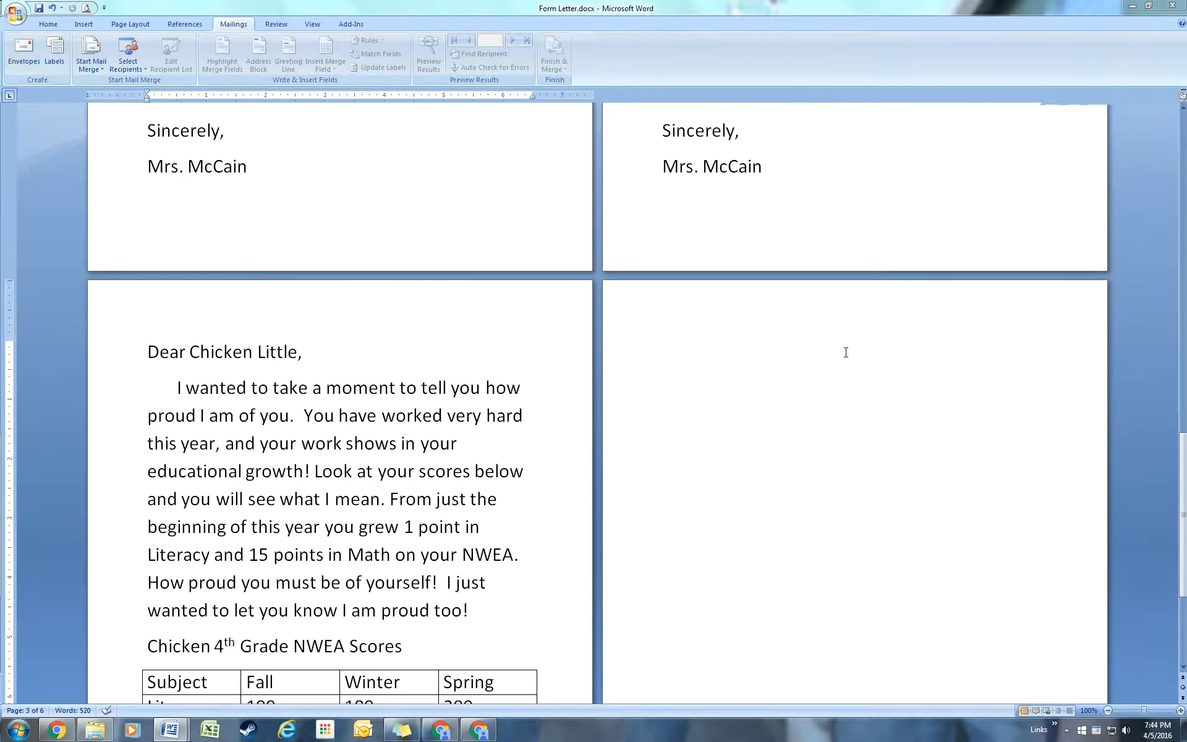
scroll(742, 302, up, 4)
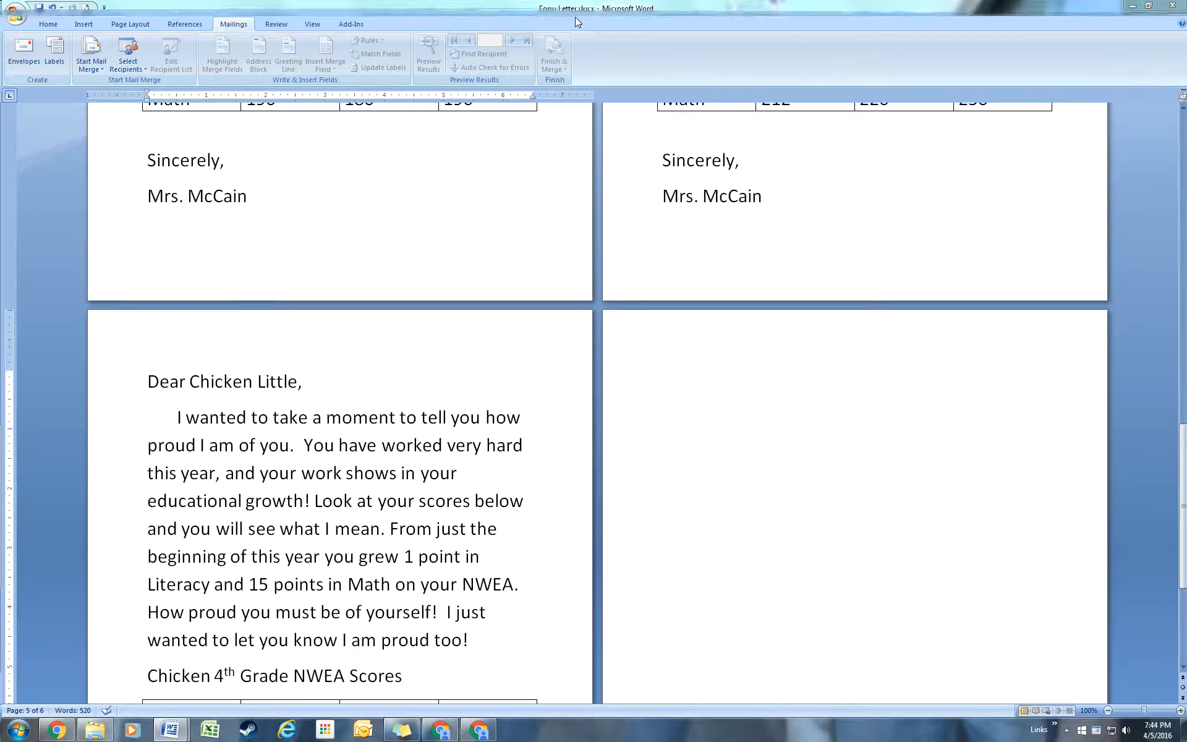
scroll(396, 432, up, 7)
scroll(402, 441, up, 8)
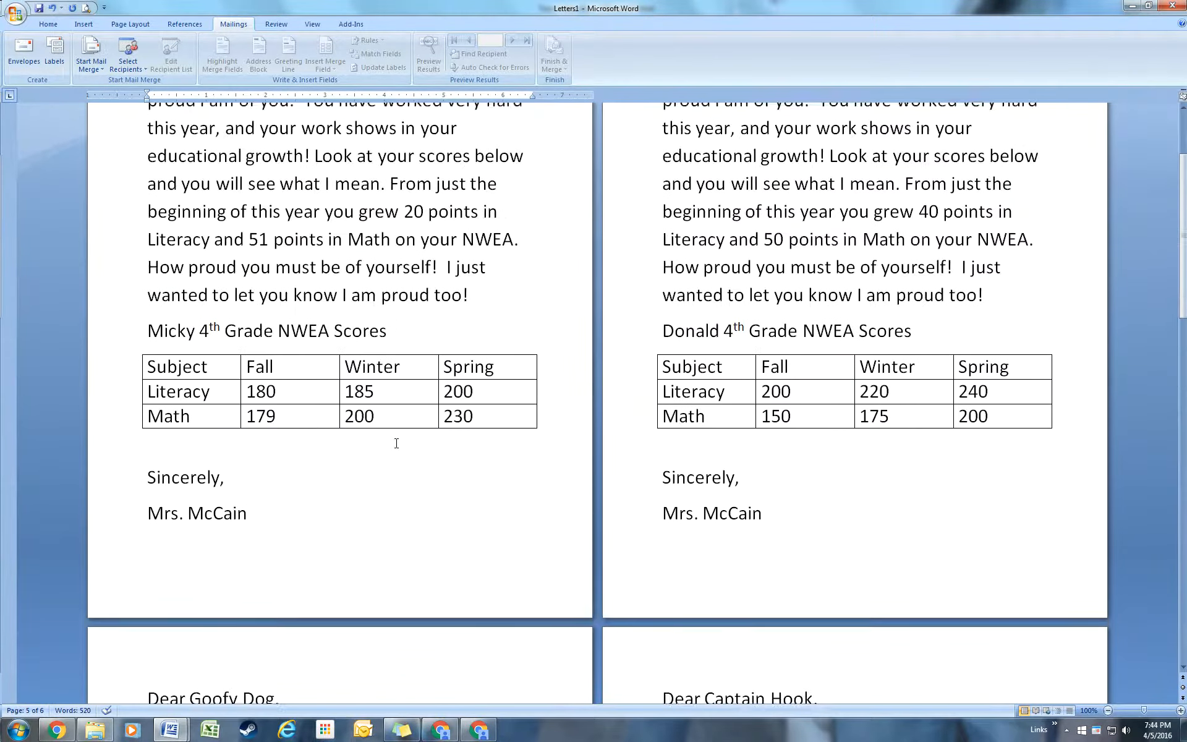
Return to the form letter and examine its previewed first record and the command for finishing the merge
click(1127, 10)
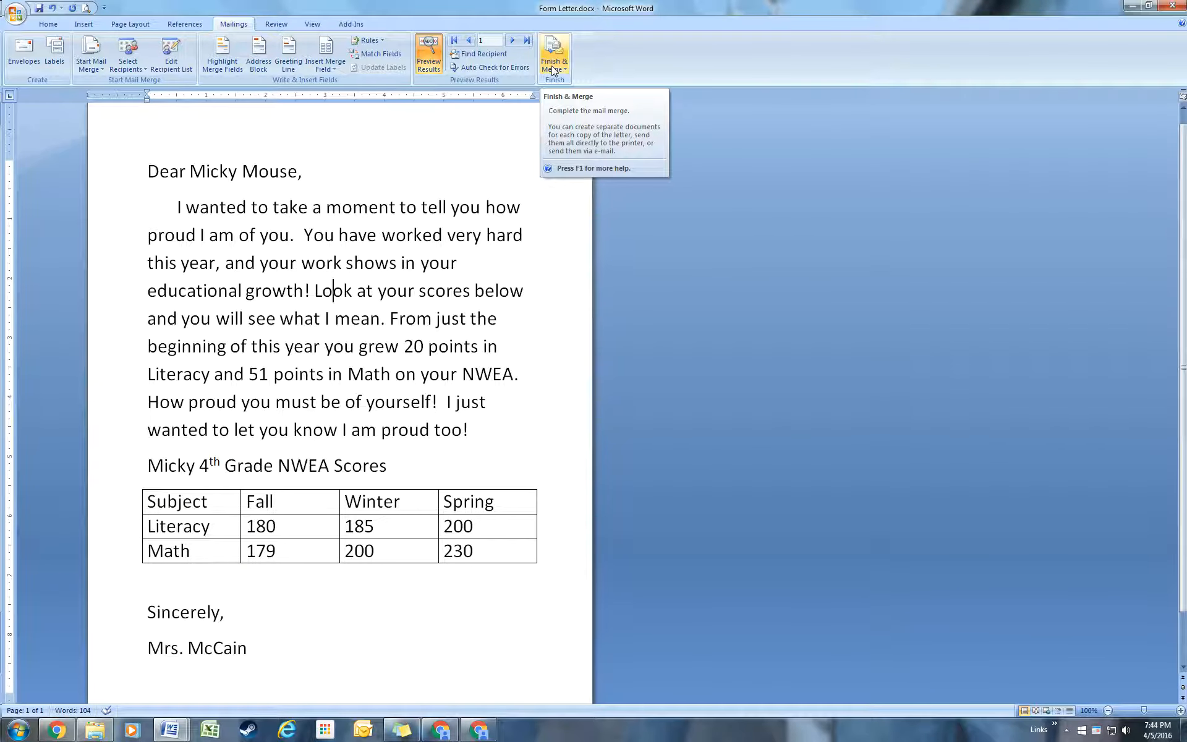
click(469, 318)
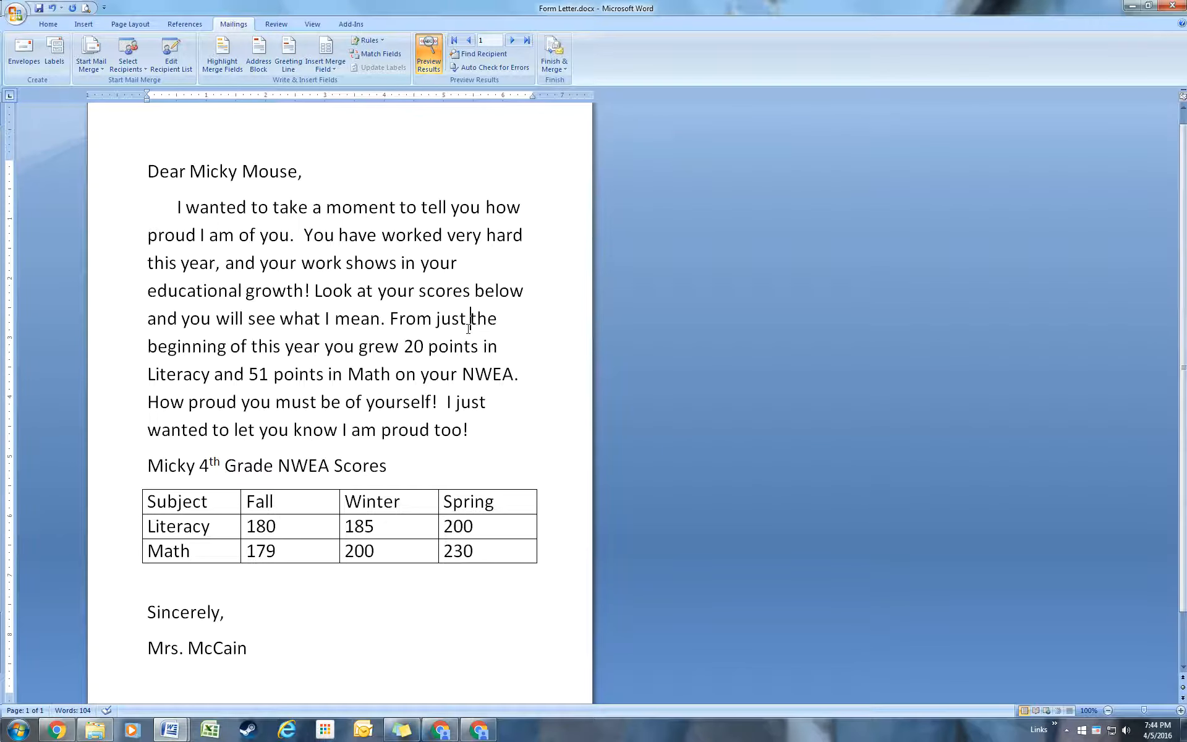
scroll(494, 393, down, 2)
scroll(501, 392, up, 3)
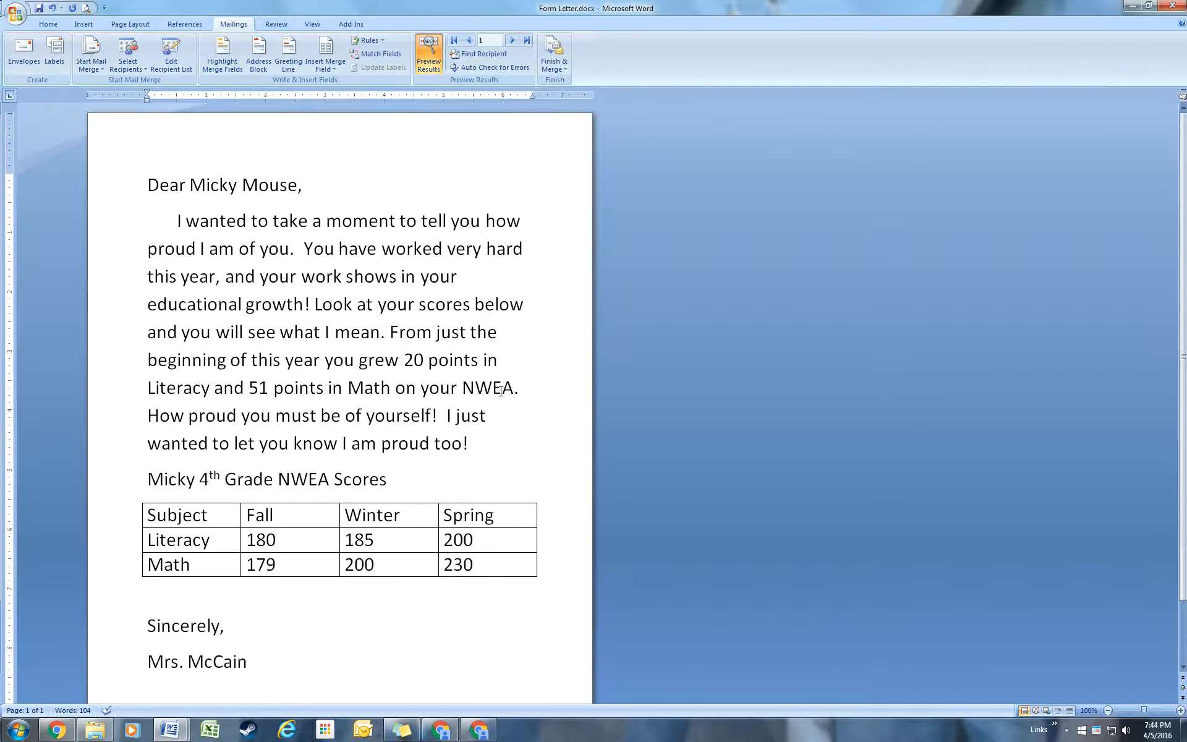
Close Form Letter.docx and the merged Letters1 document without saving changes to either
mouse_move(181, 732)
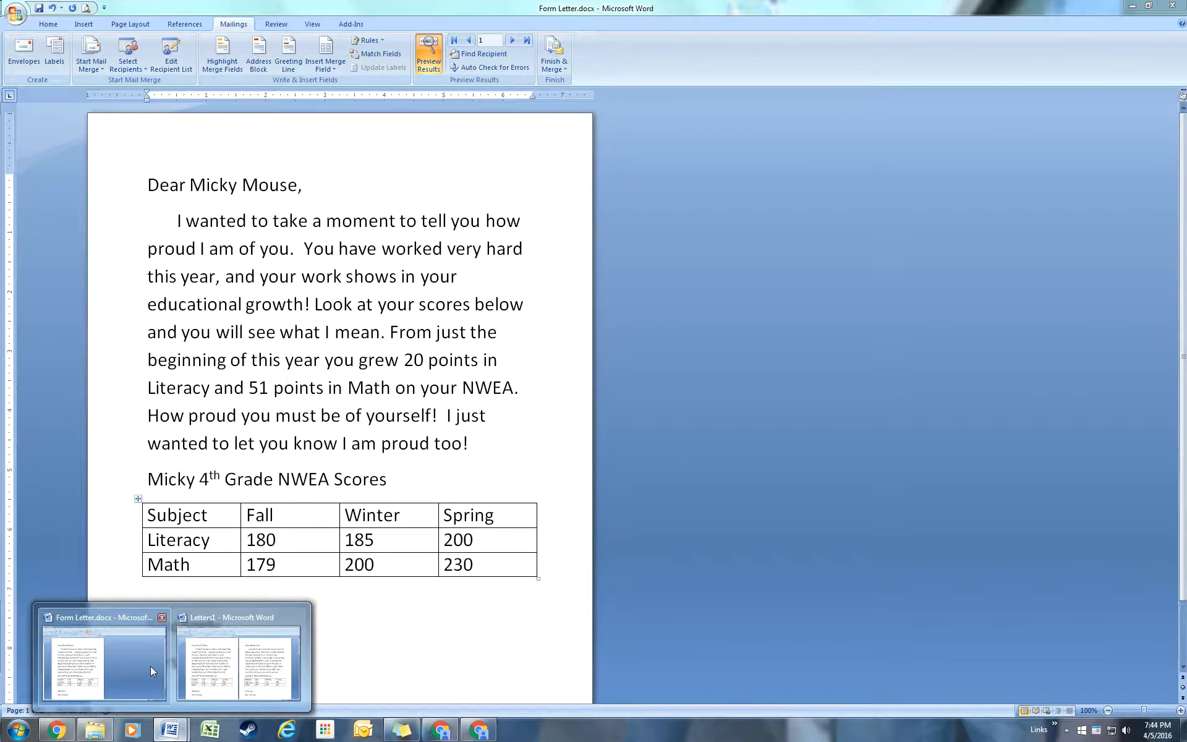
click(104, 661)
click(1175, 6)
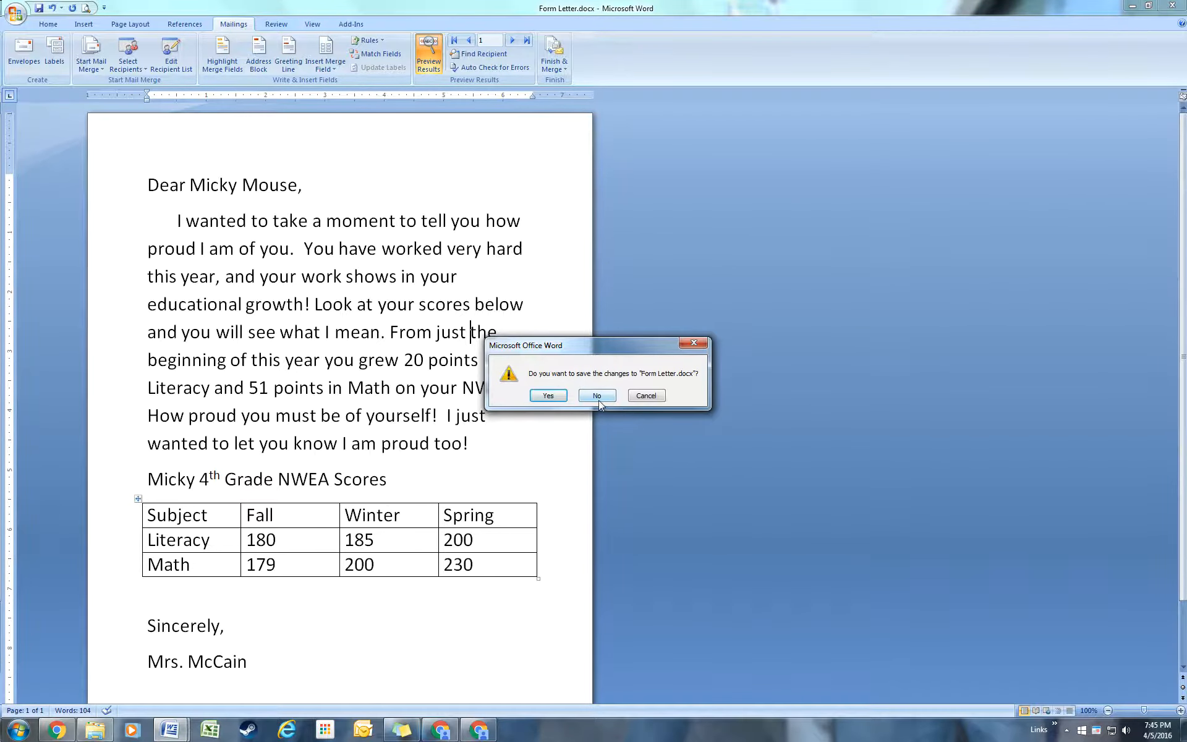
click(598, 401)
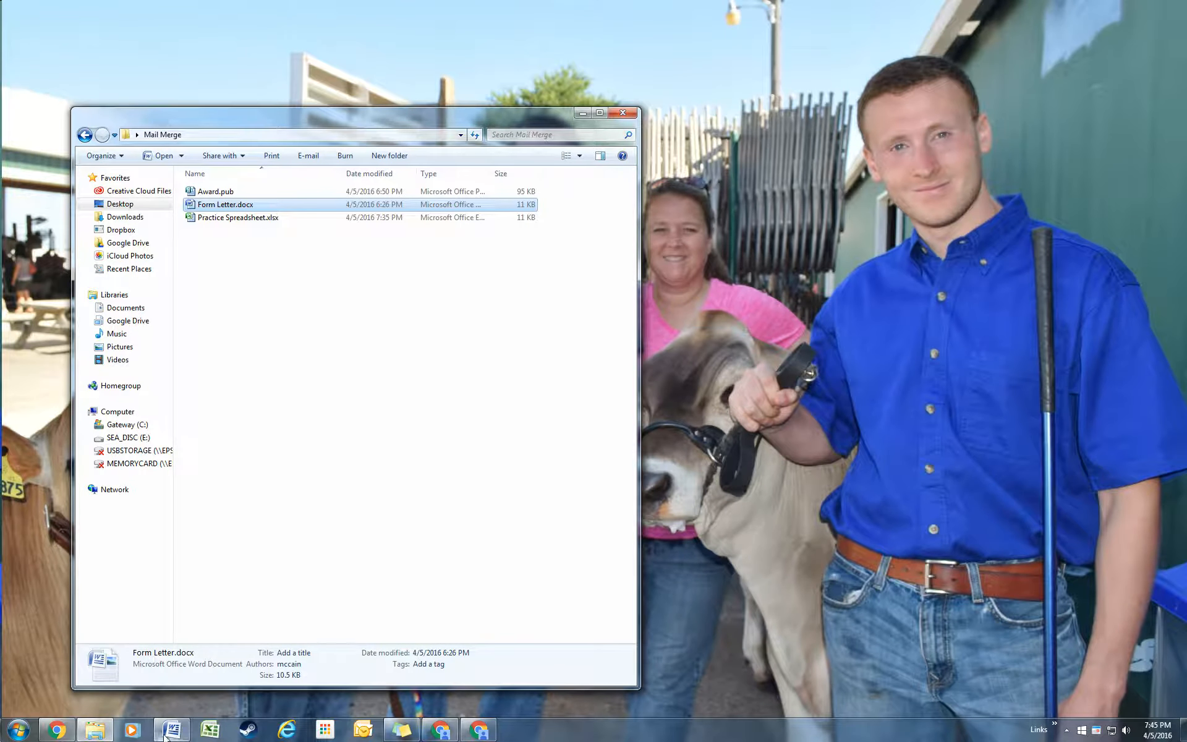
click(165, 734)
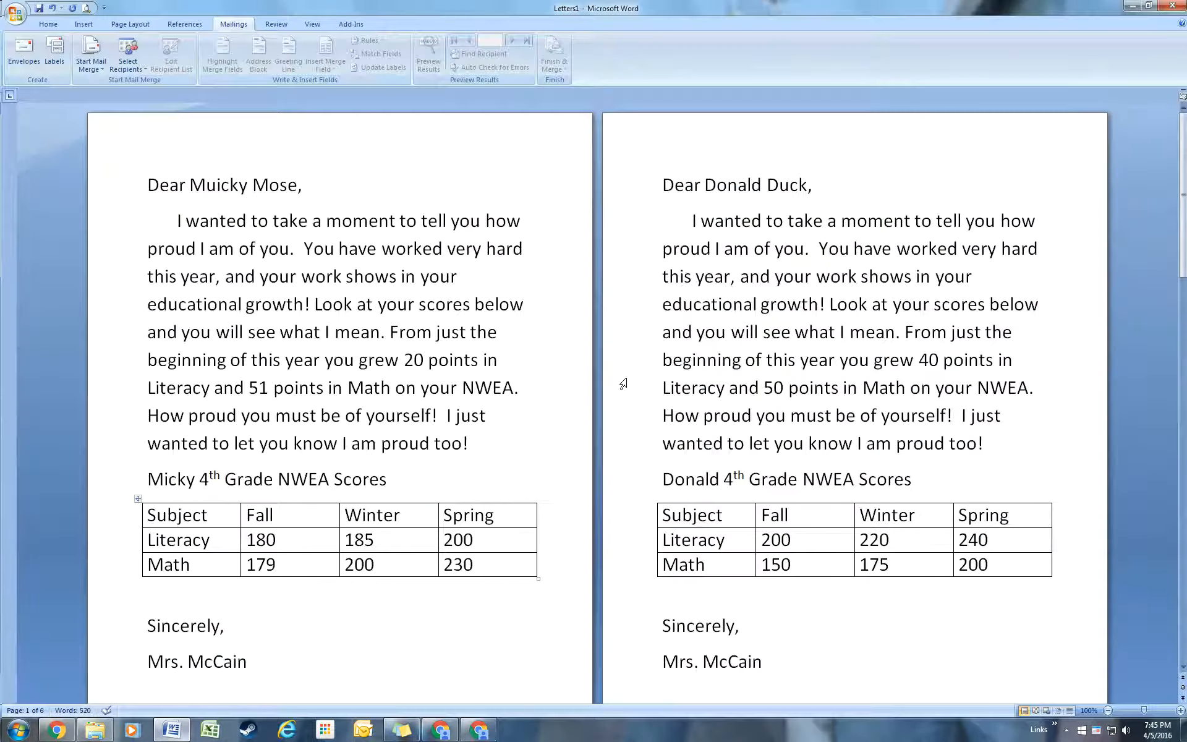
click(1173, 6)
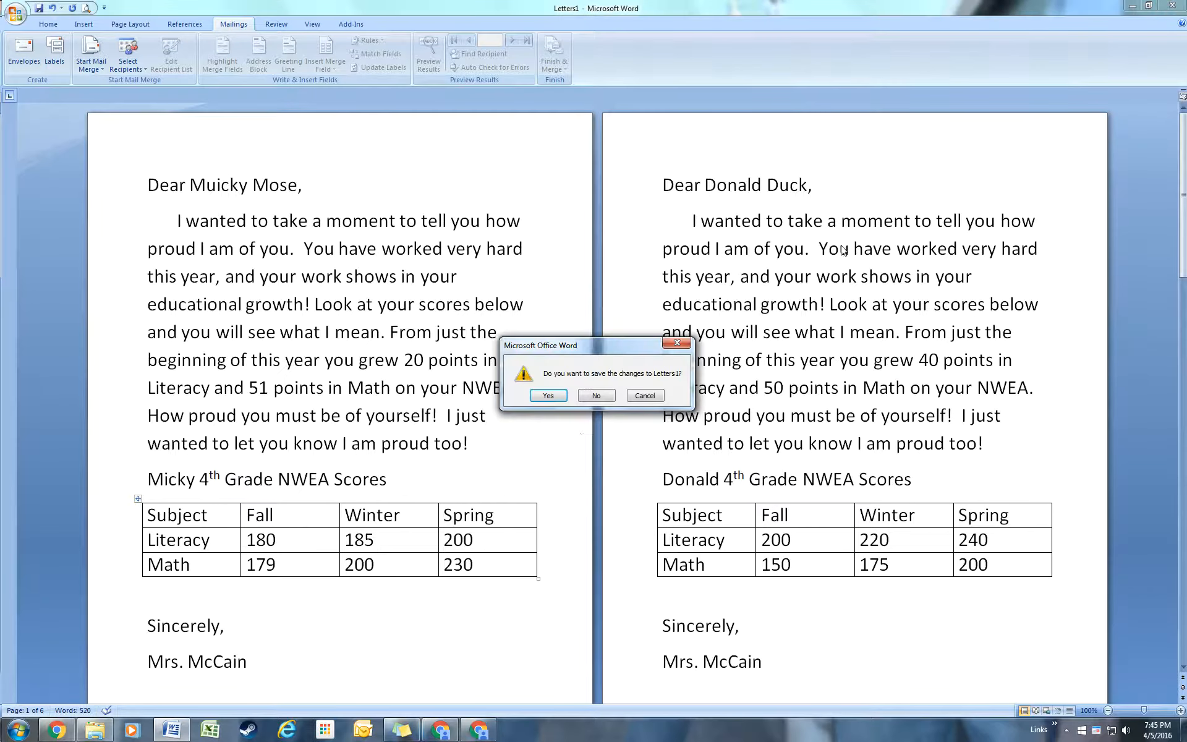
click(596, 395)
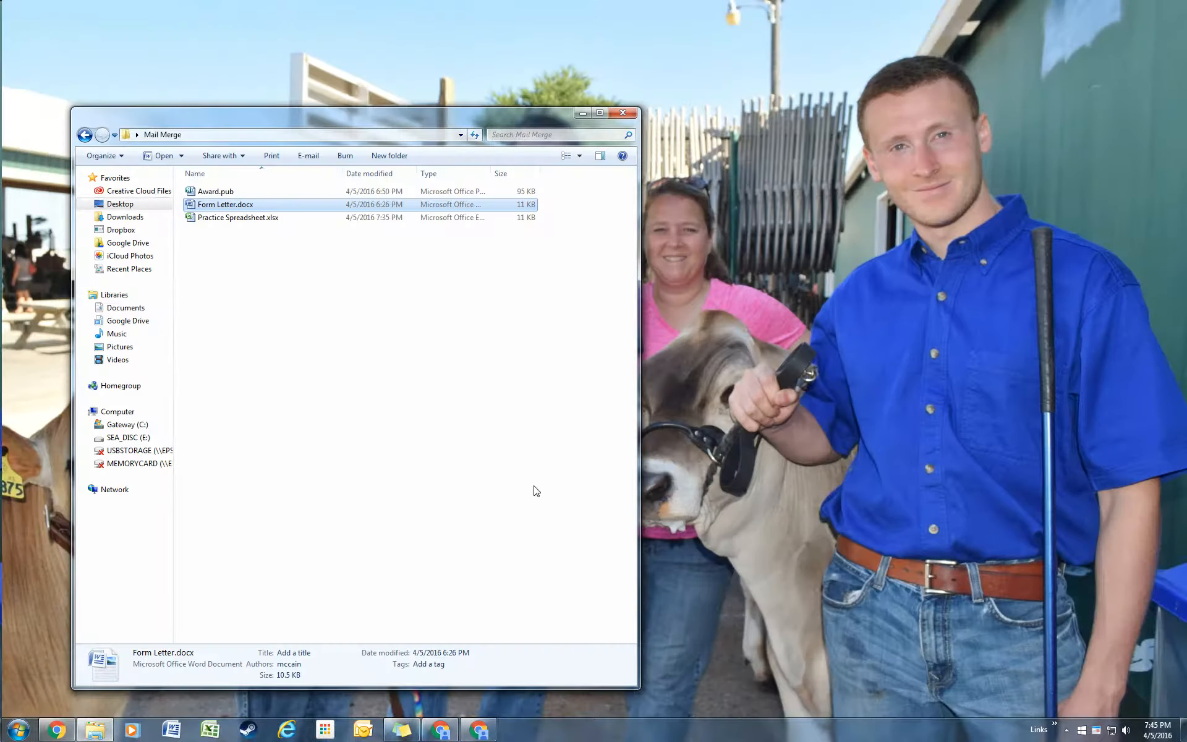
click(210, 730)
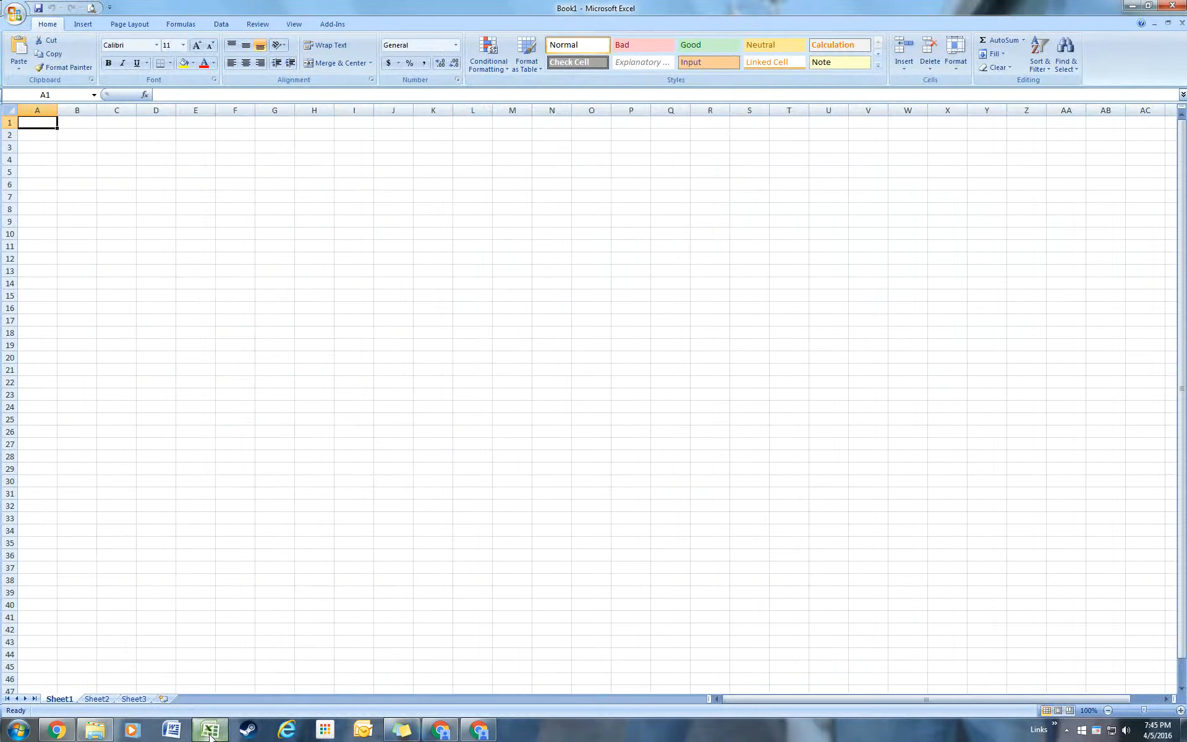
click(1174, 6)
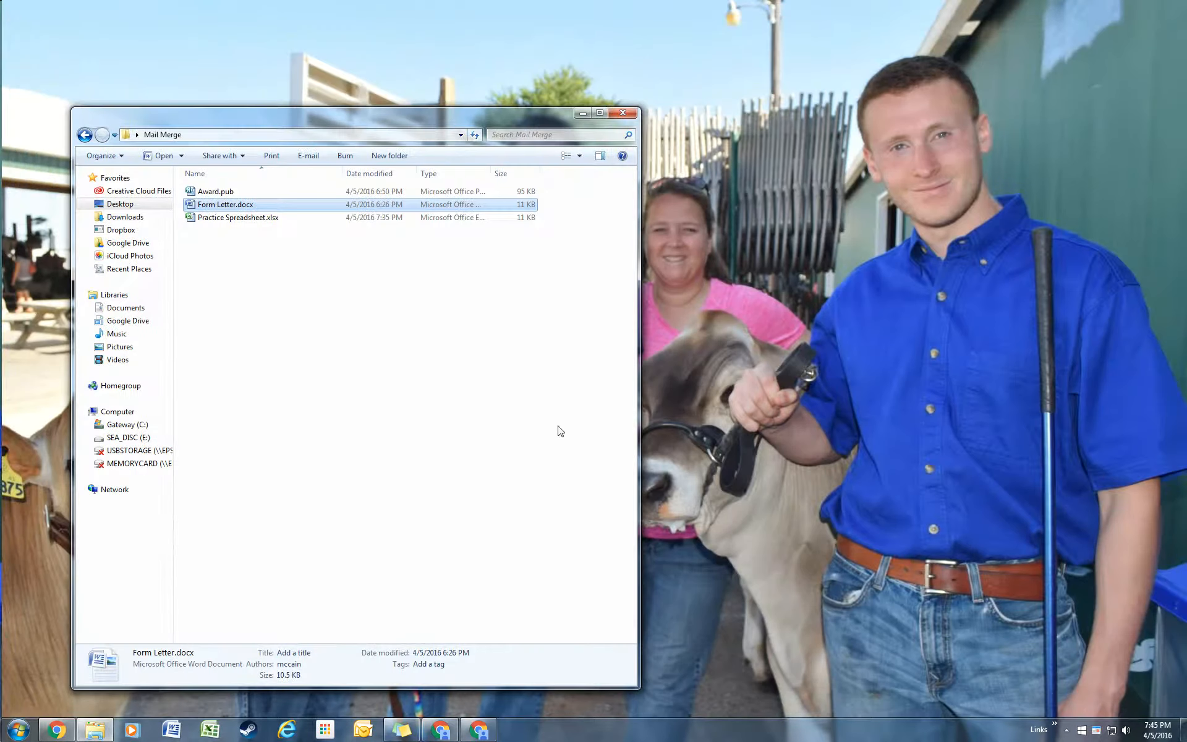
click(572, 389)
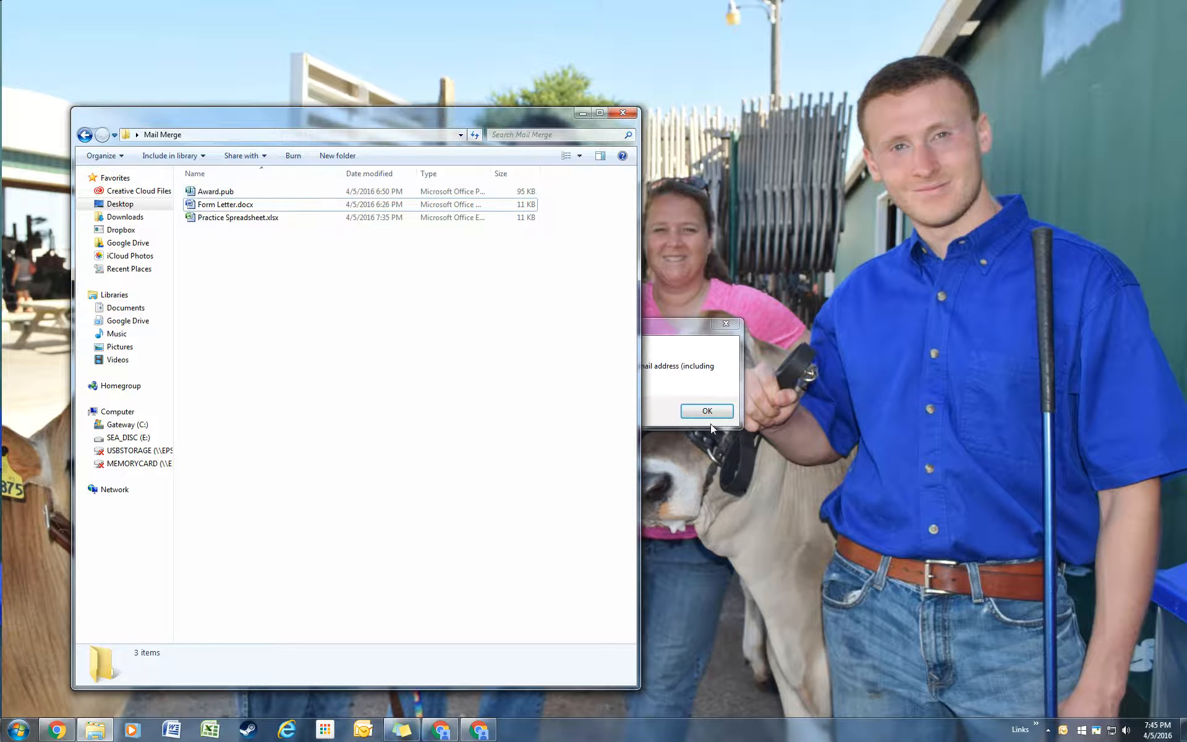
click(705, 411)
Open Practice Spreadsheet.xlsx from the Mail Merge folder in Excel
click(204, 220)
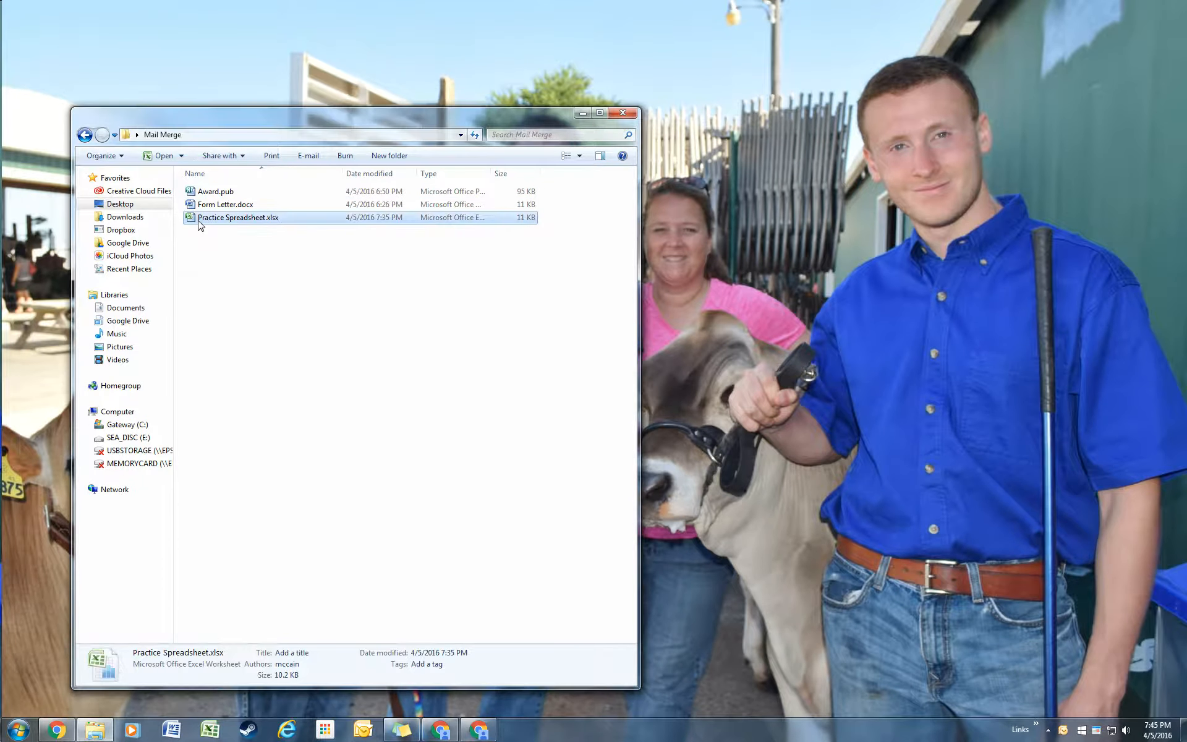
click(212, 196)
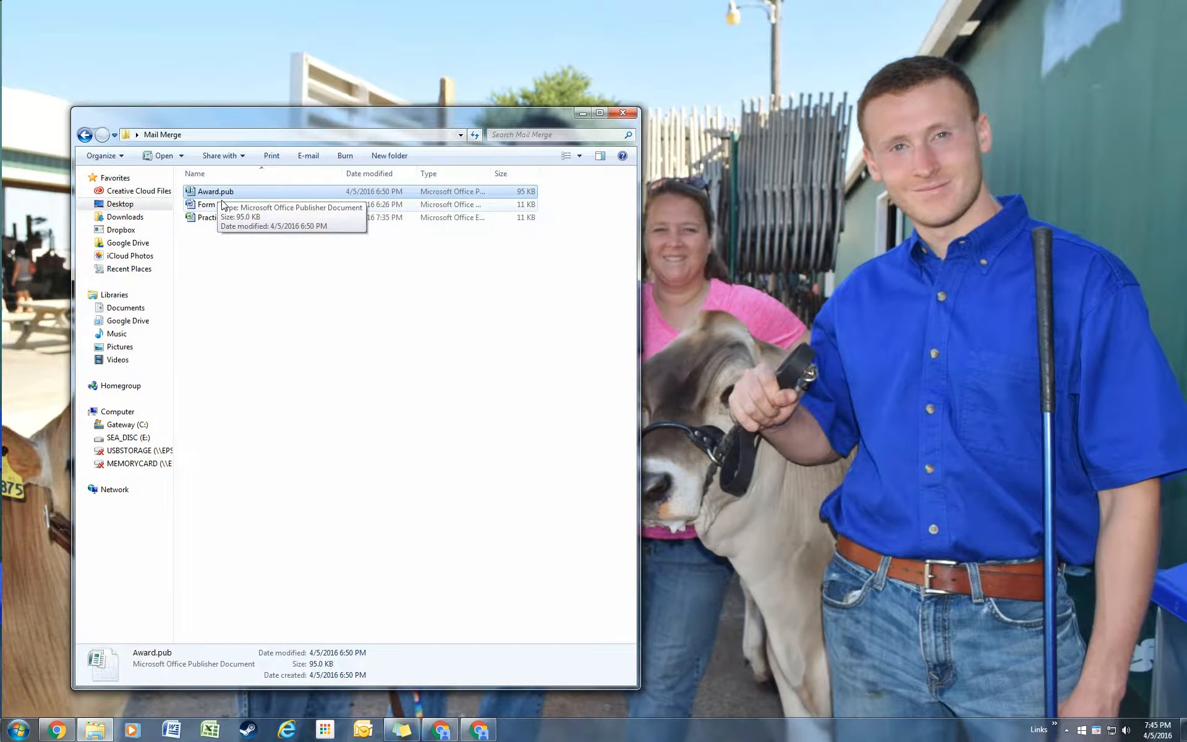
double_click(213, 219)
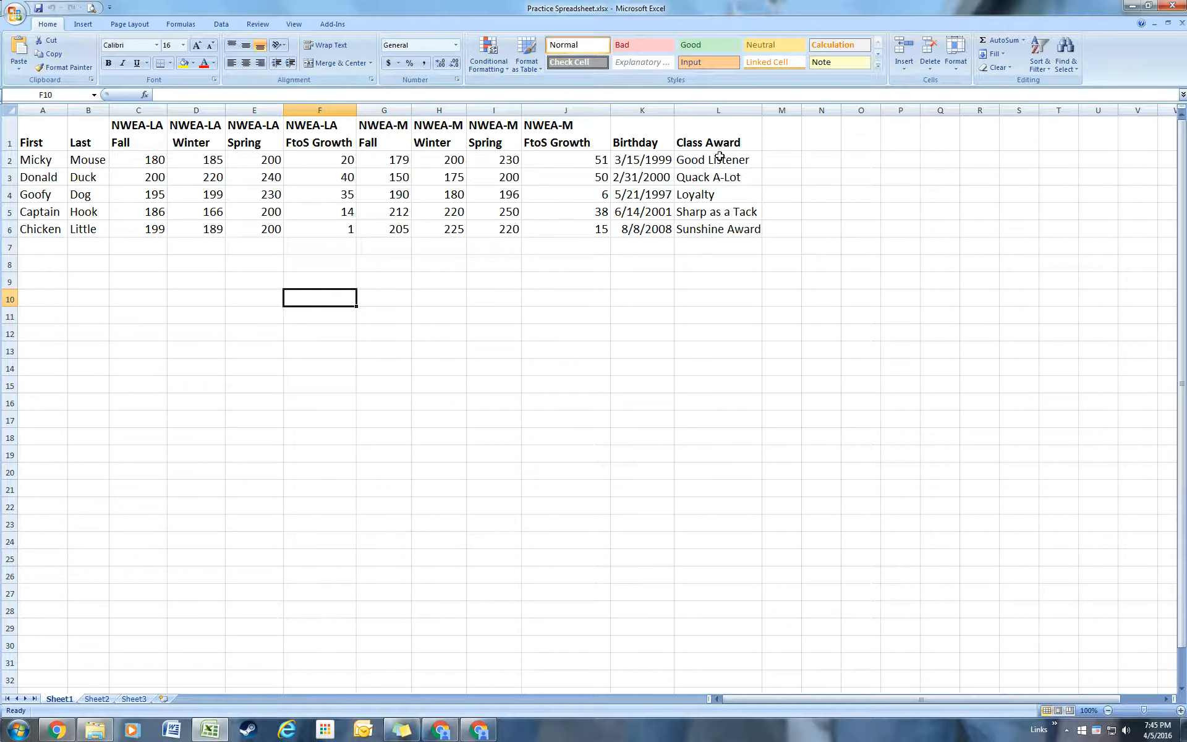
Highlight the Class Award entries in L2:L6 to examine which award each student receives
drag(721, 161, 730, 221)
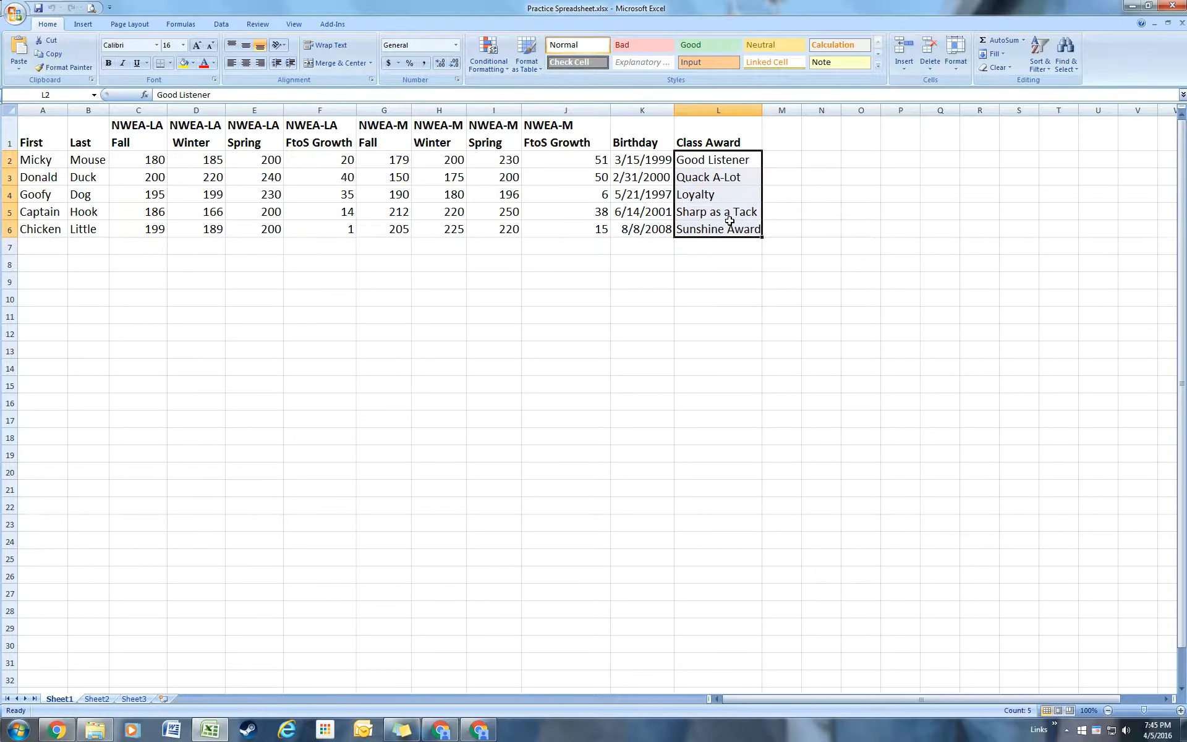
click(719, 300)
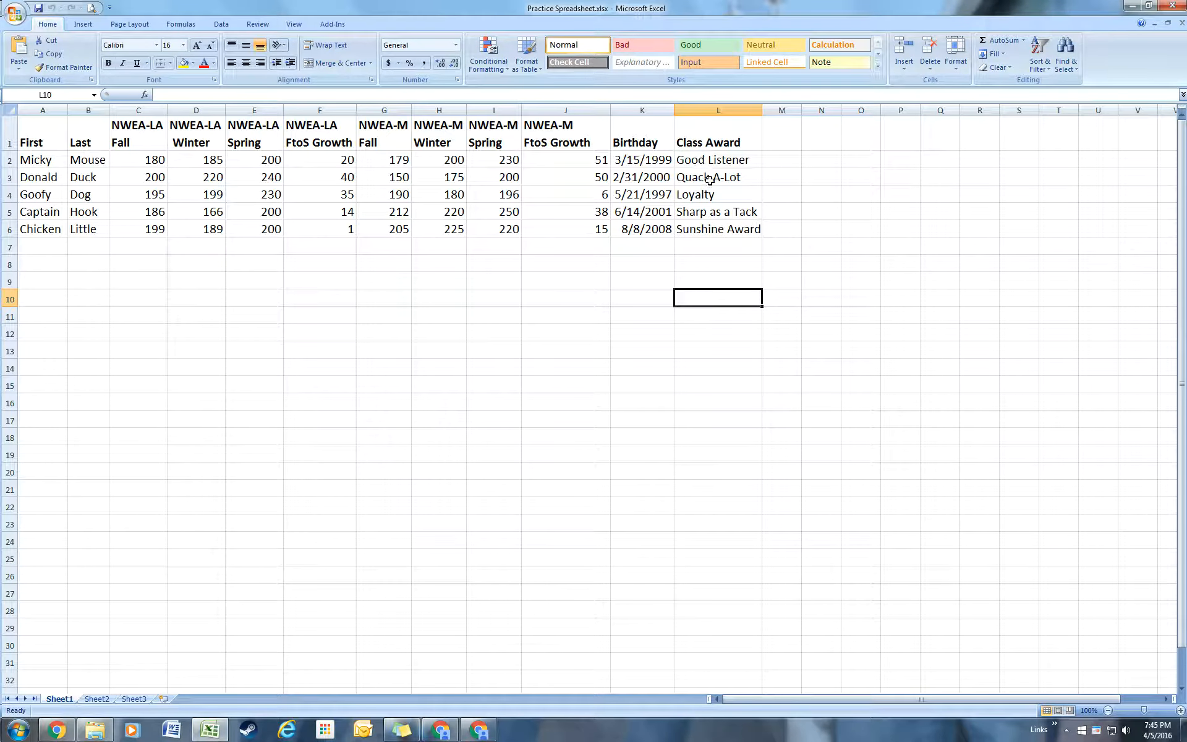
click(715, 211)
drag(709, 165, 715, 228)
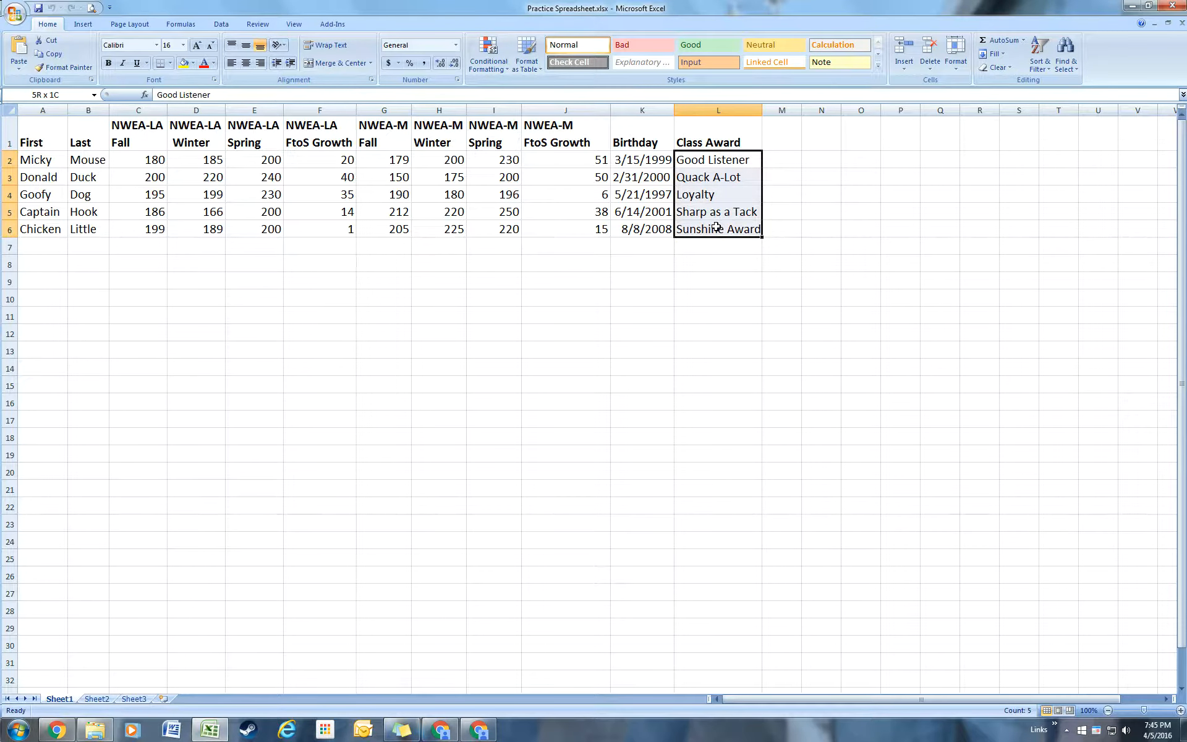
drag(715, 227, 716, 228)
drag(705, 165, 705, 224)
click(669, 334)
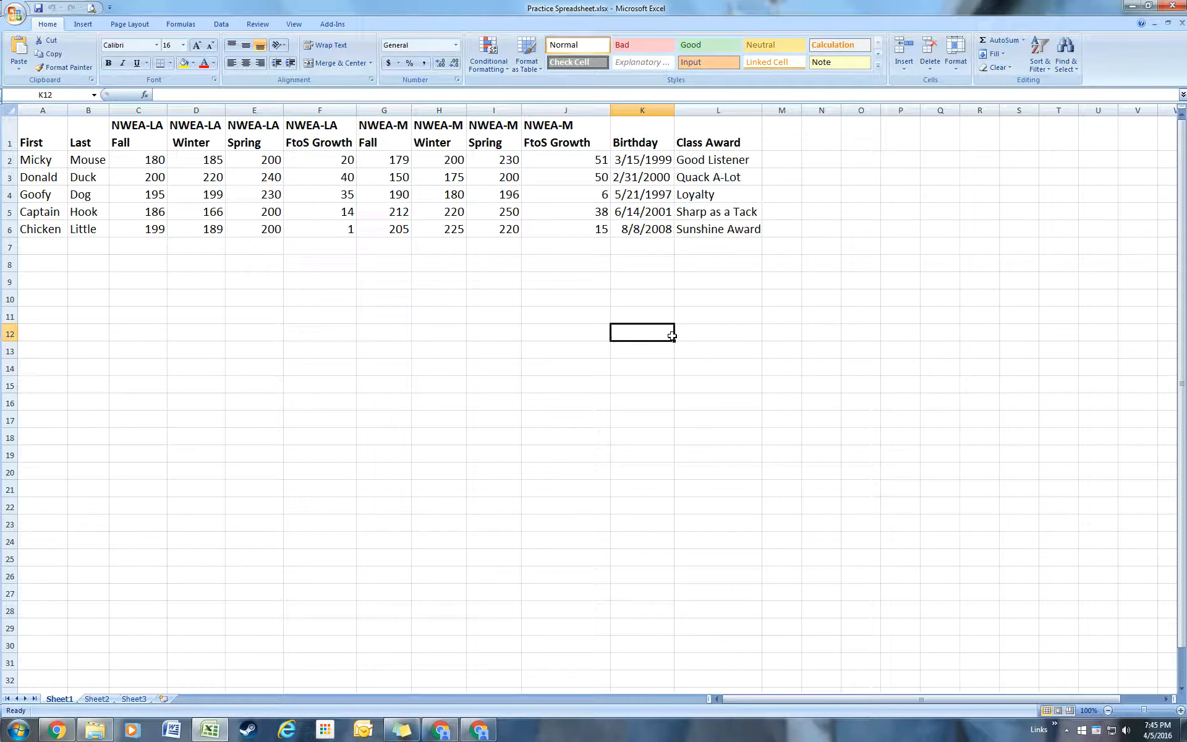
Go through the Class Award cells one at a time, from Good Listener down to Sunshine Award
click(710, 164)
click(711, 179)
click(710, 194)
click(711, 213)
click(709, 228)
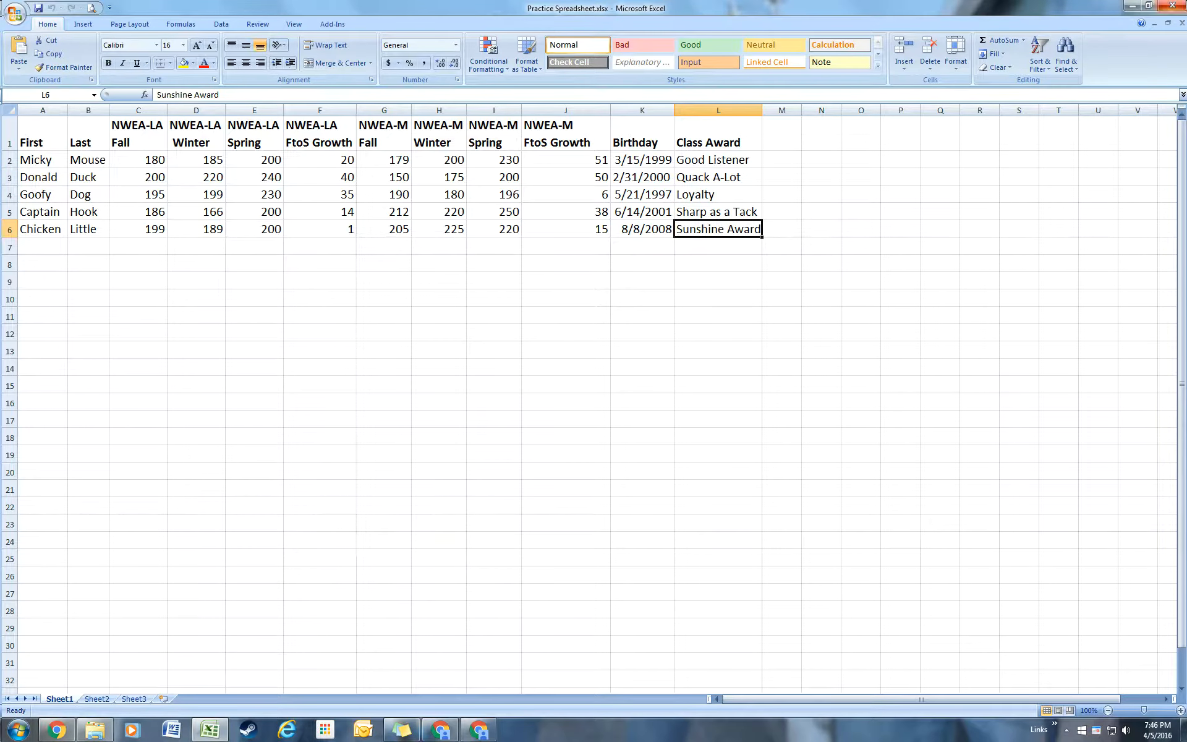
Close the practice spreadsheet, then open Award.pub in Publisher and highlight the plus-sign placeholders in its title and recipient line
click(1173, 7)
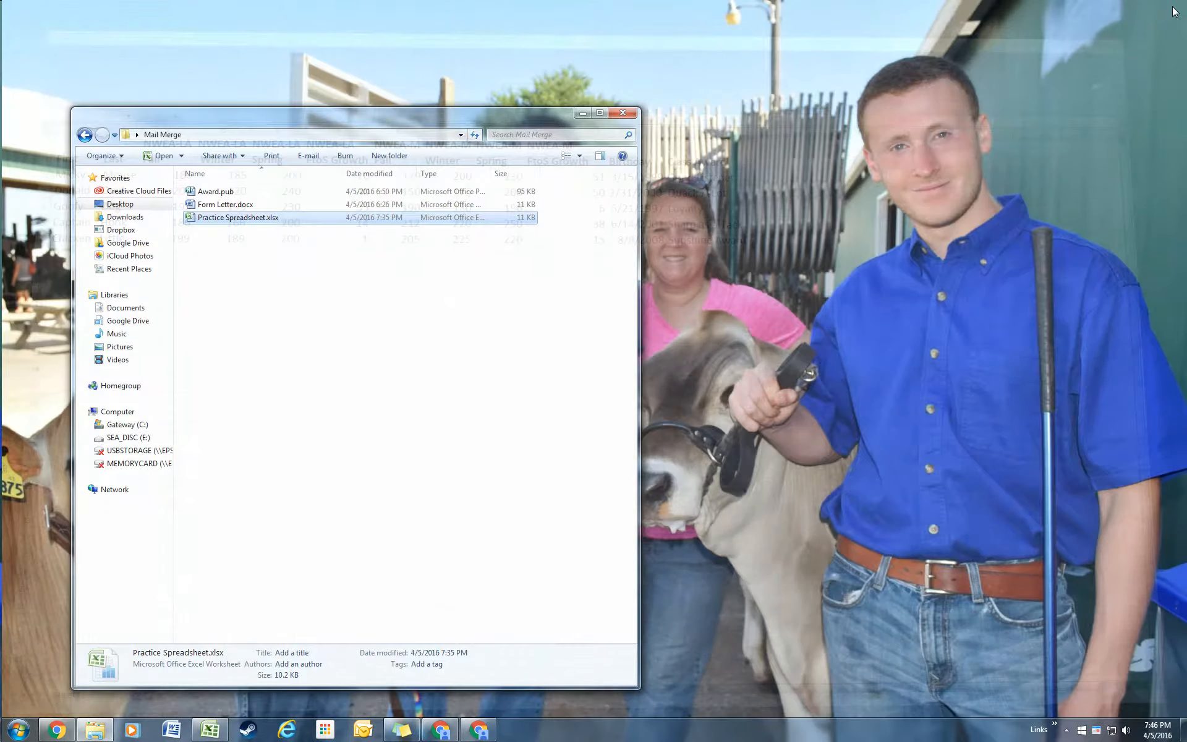
double_click(209, 196)
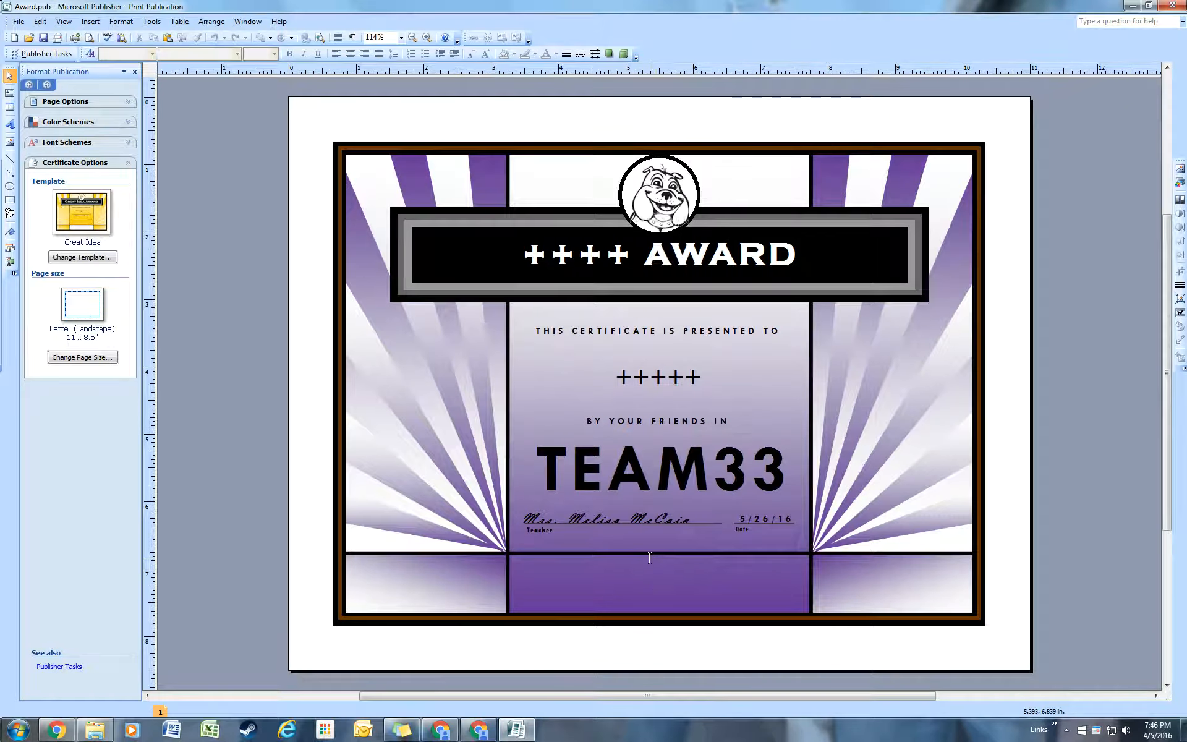
drag(524, 254, 623, 246)
drag(615, 377, 709, 378)
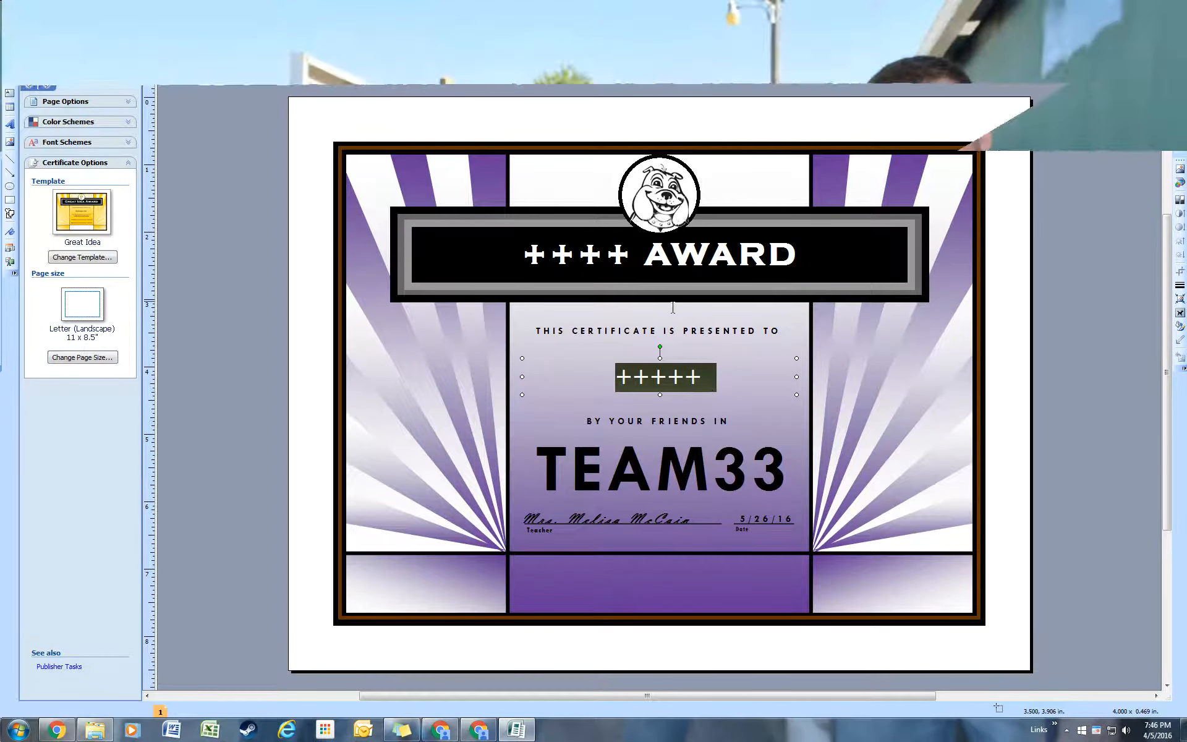
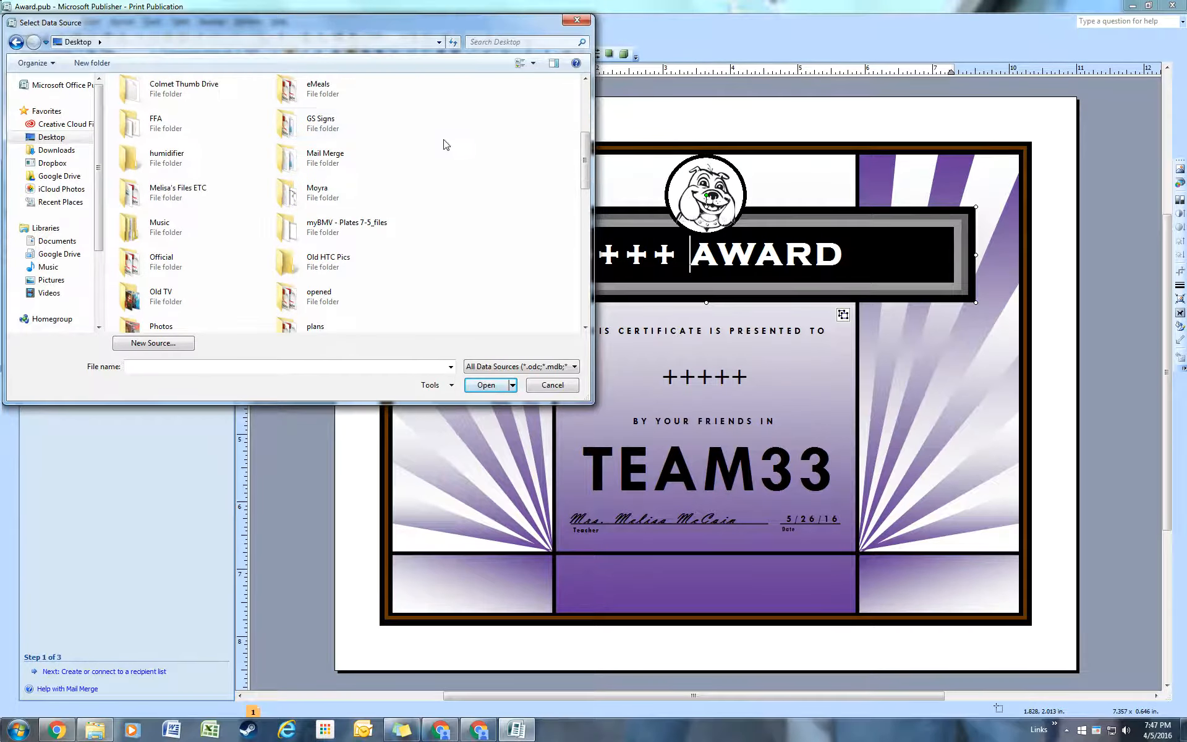
Browse the Desktop folders for the merge data source and open the Mail Merge folder
scroll(400, 226, down, 2)
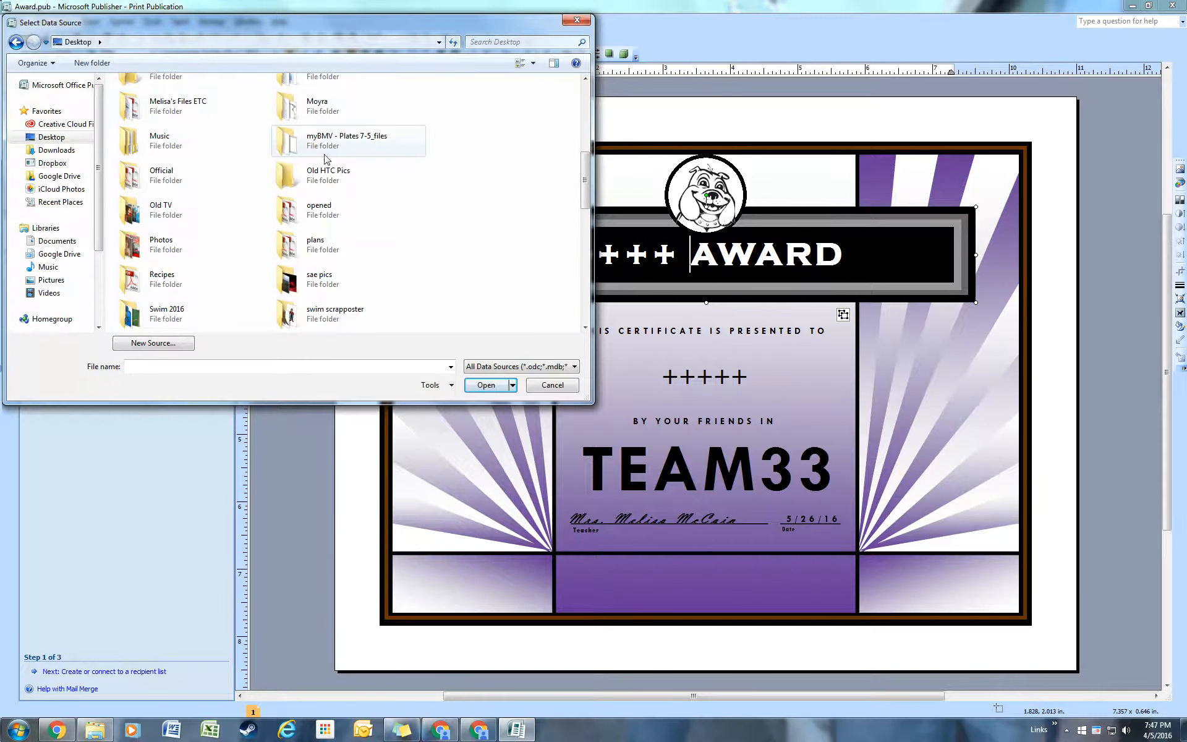
scroll(455, 248, down, 1)
scroll(458, 247, down, 1)
scroll(463, 244, up, 2)
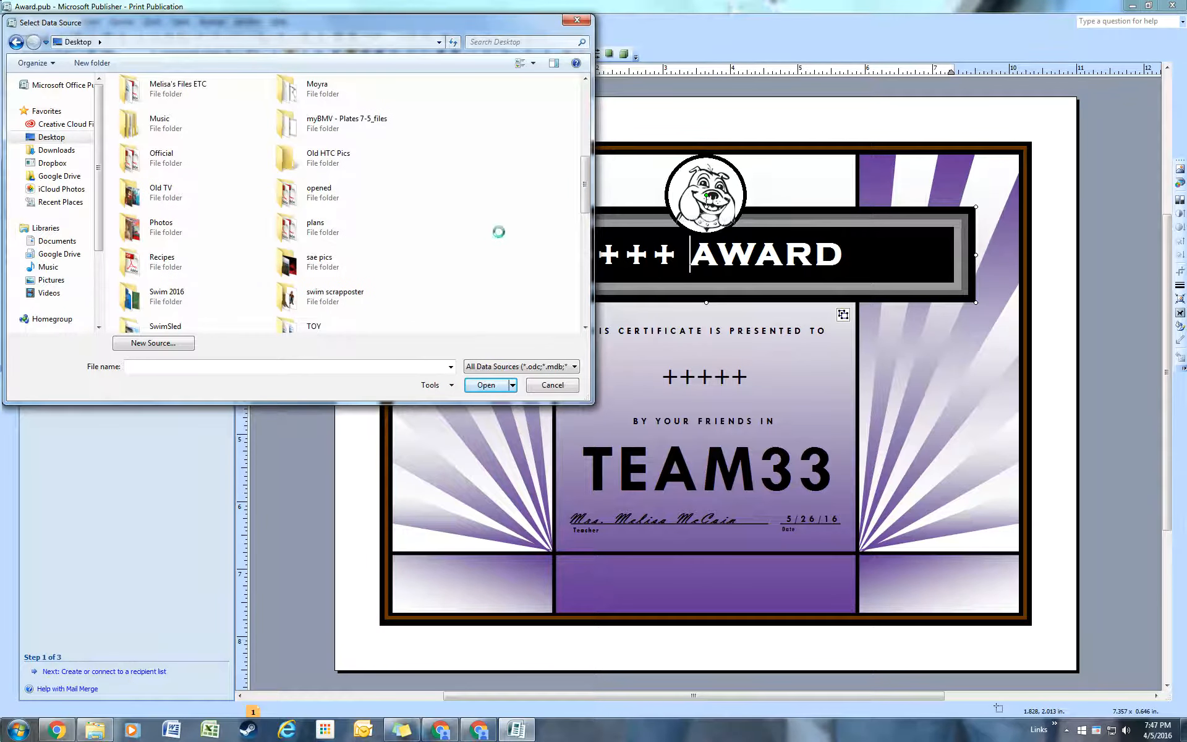
right_click(484, 213)
mouse_move(507, 240)
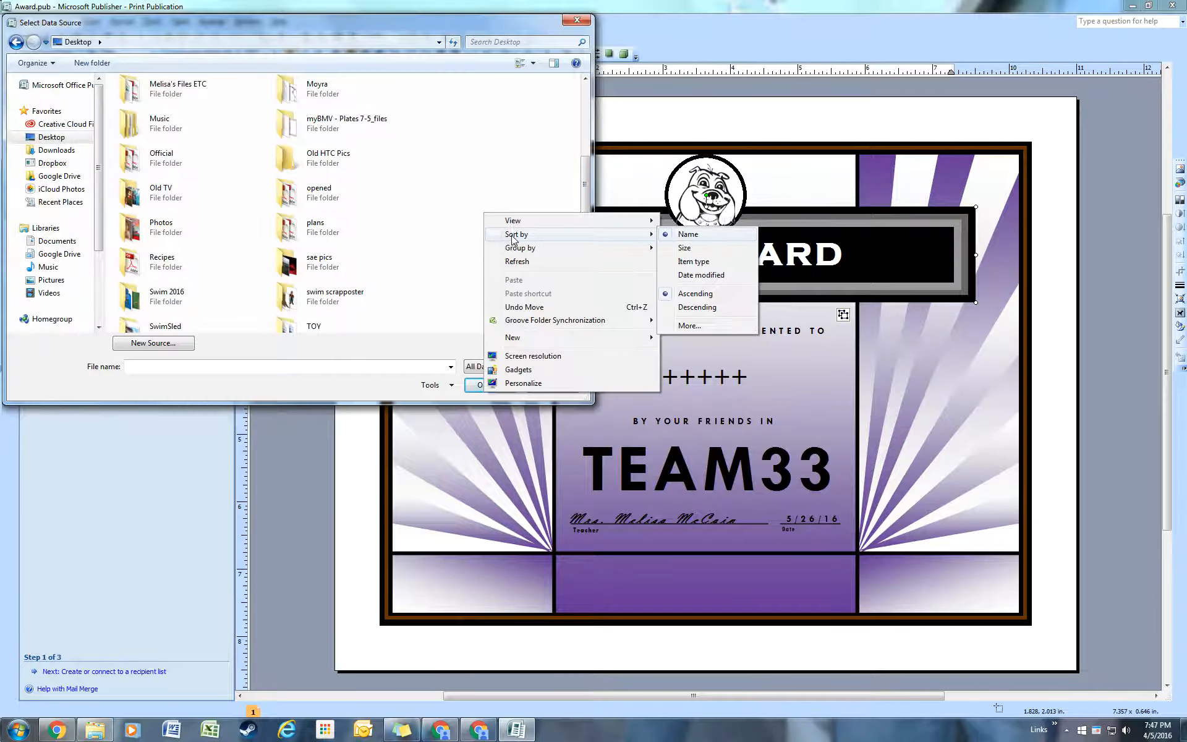
click(444, 179)
scroll(444, 164, up, 1)
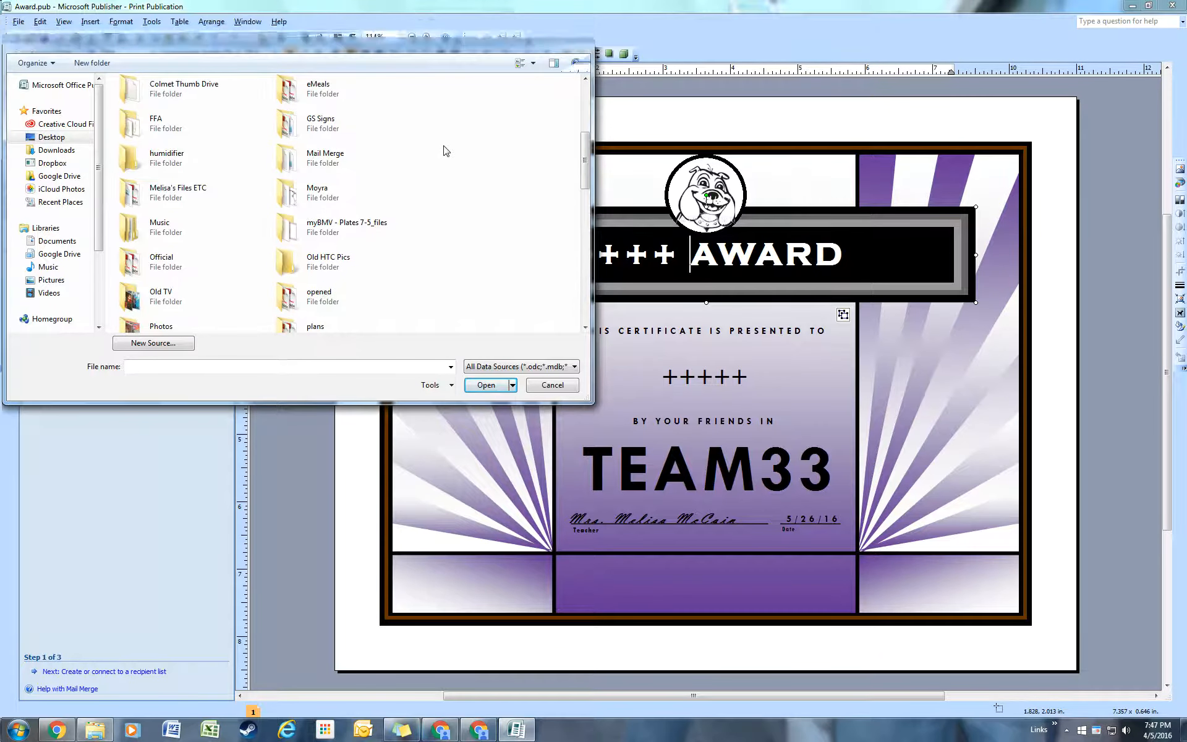
scroll(445, 151, up, 3)
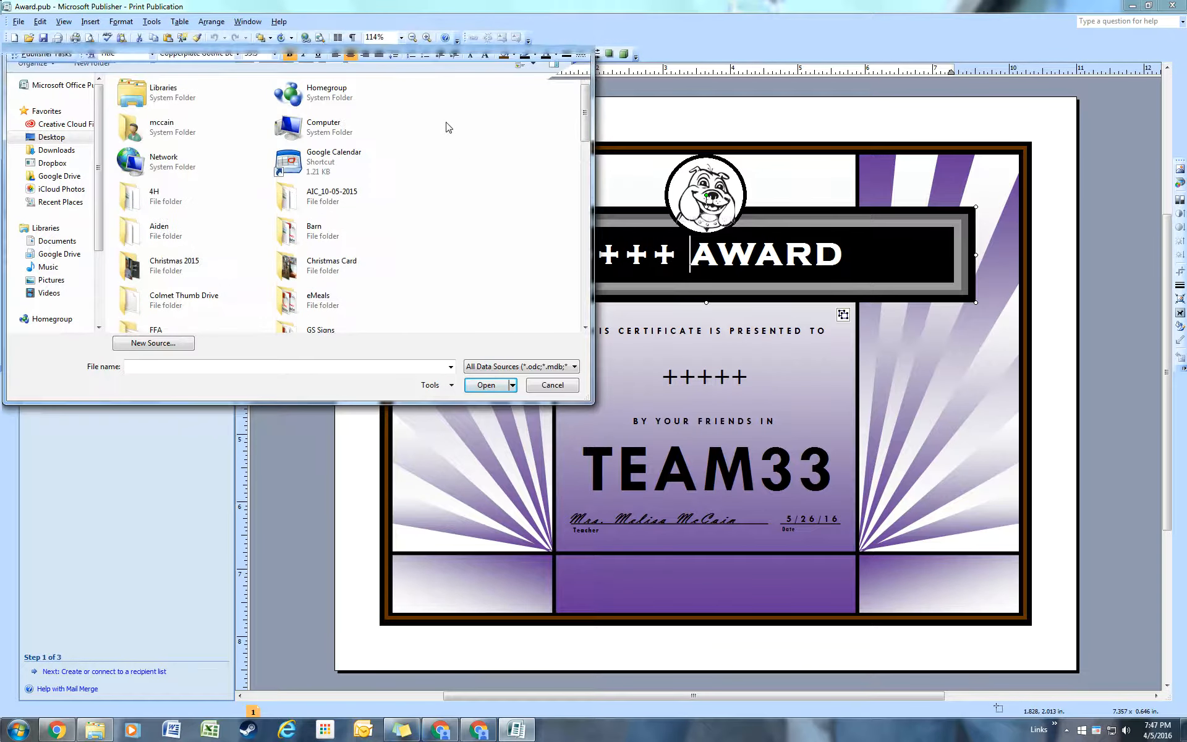
scroll(433, 185, down, 3)
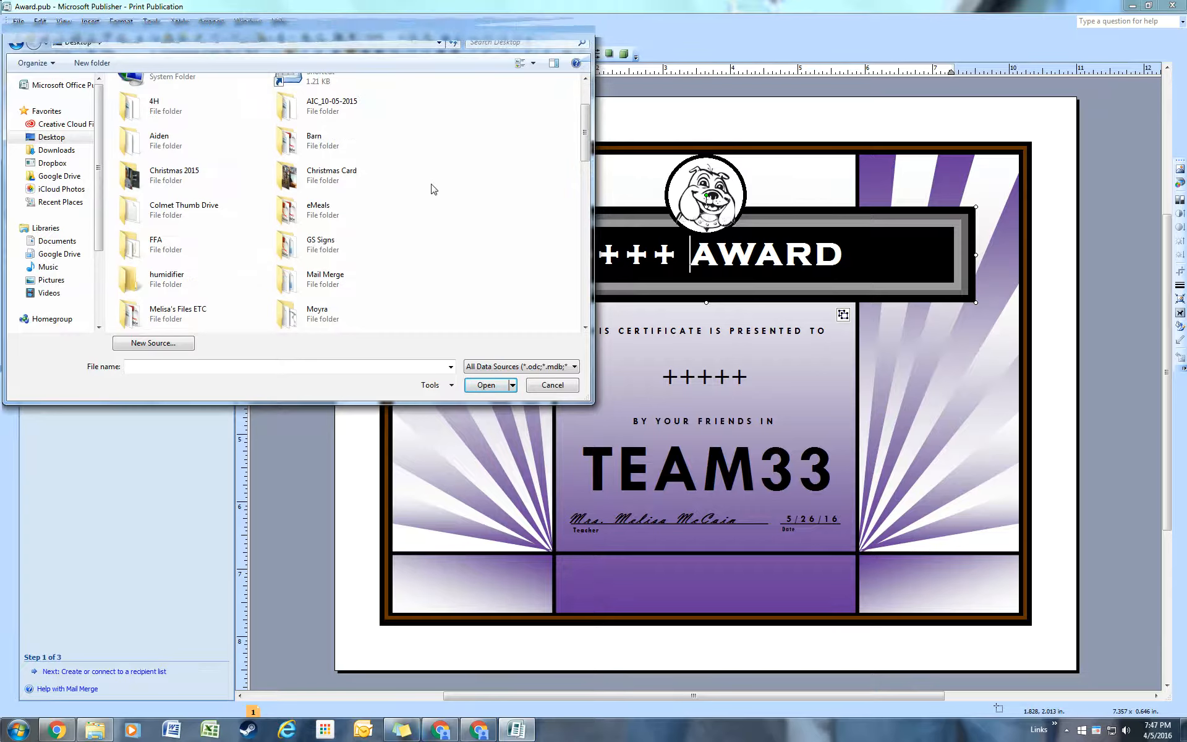
double_click(326, 279)
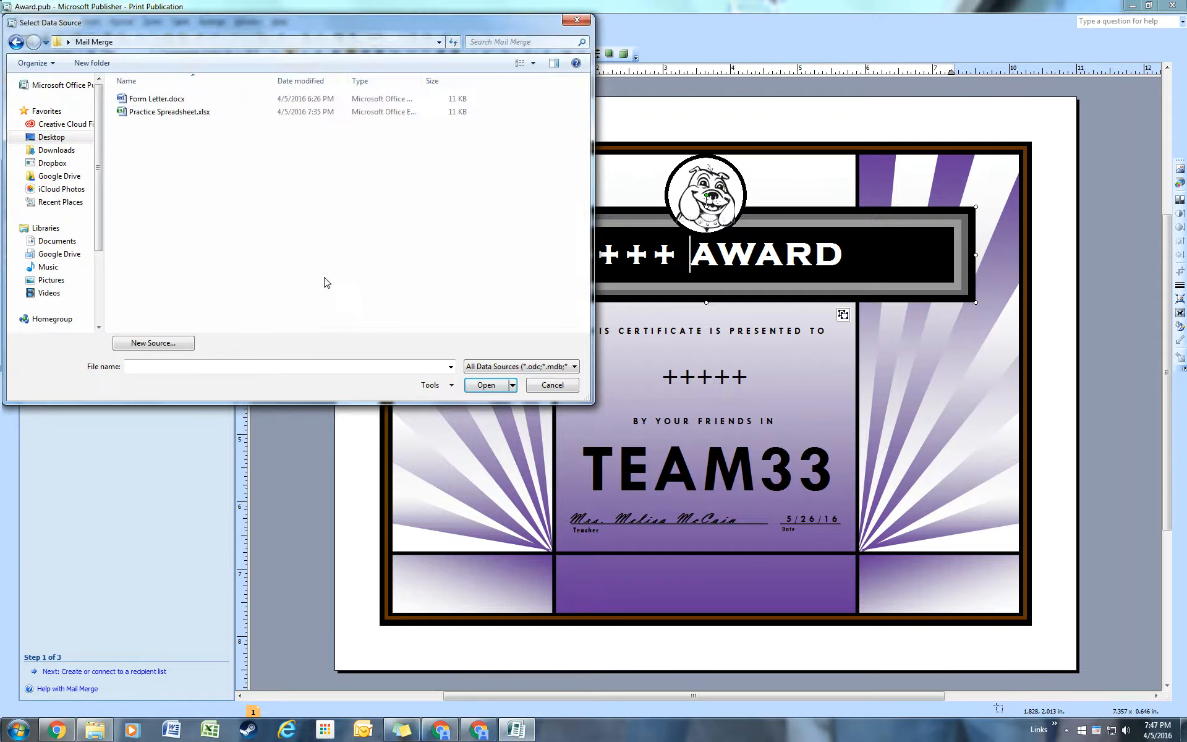
Load Sheet1$ of Practice Spreadsheet.xlsx as the recipient list and exclude the fifth recipient from the merge
click(139, 115)
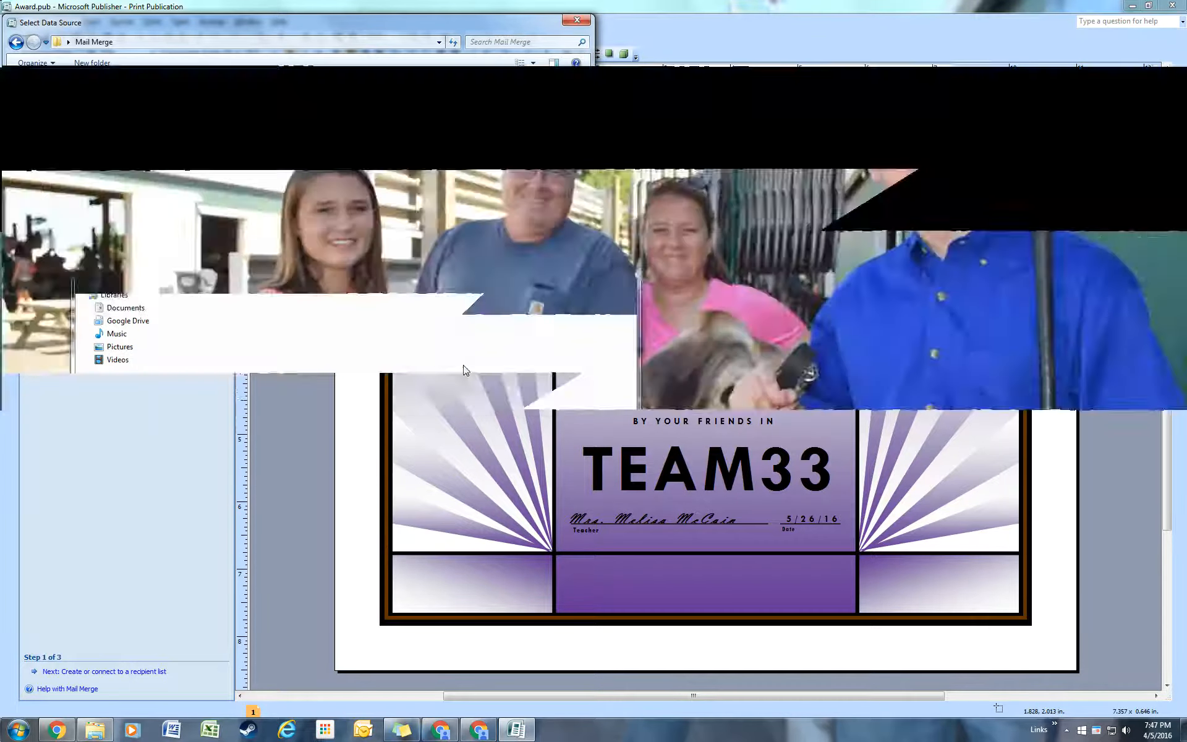
click(485, 385)
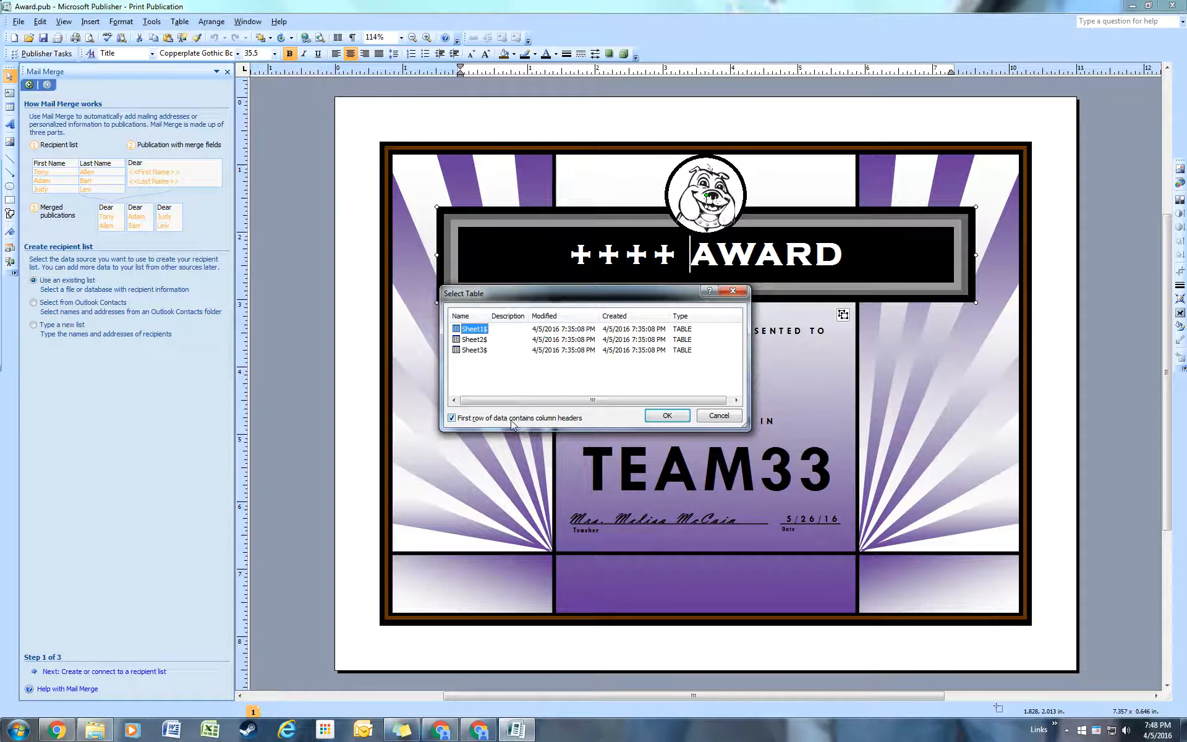
click(667, 416)
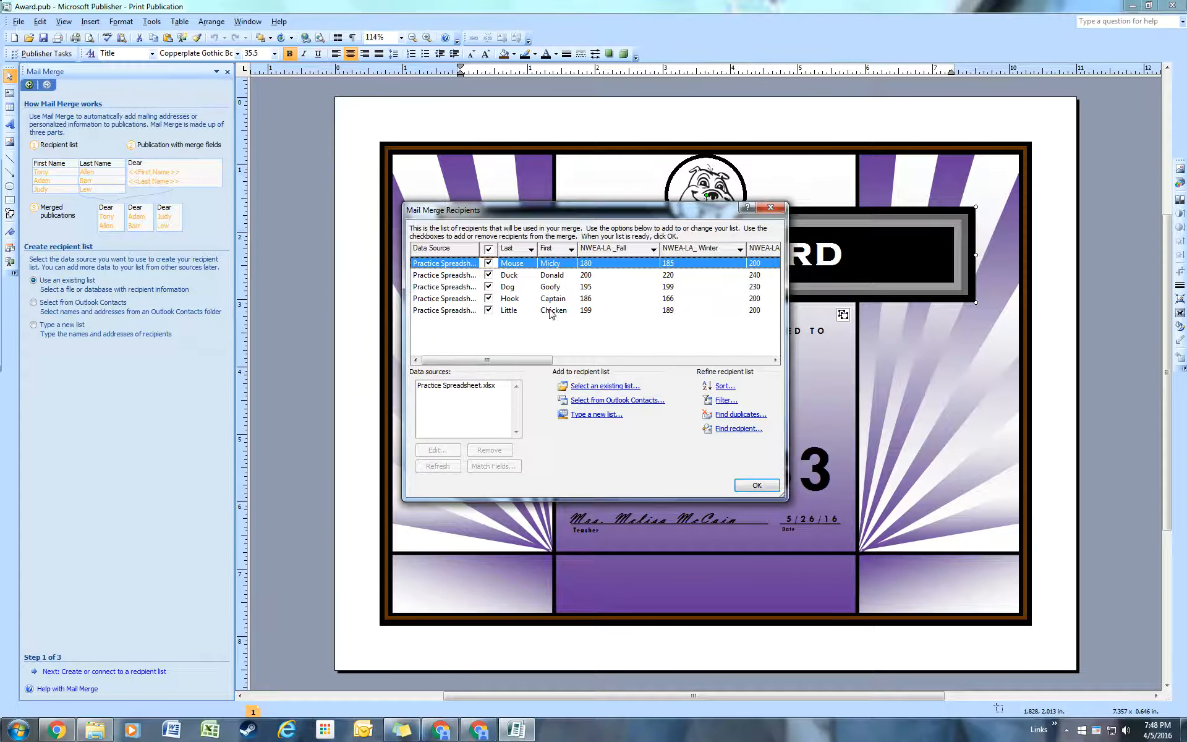
click(489, 311)
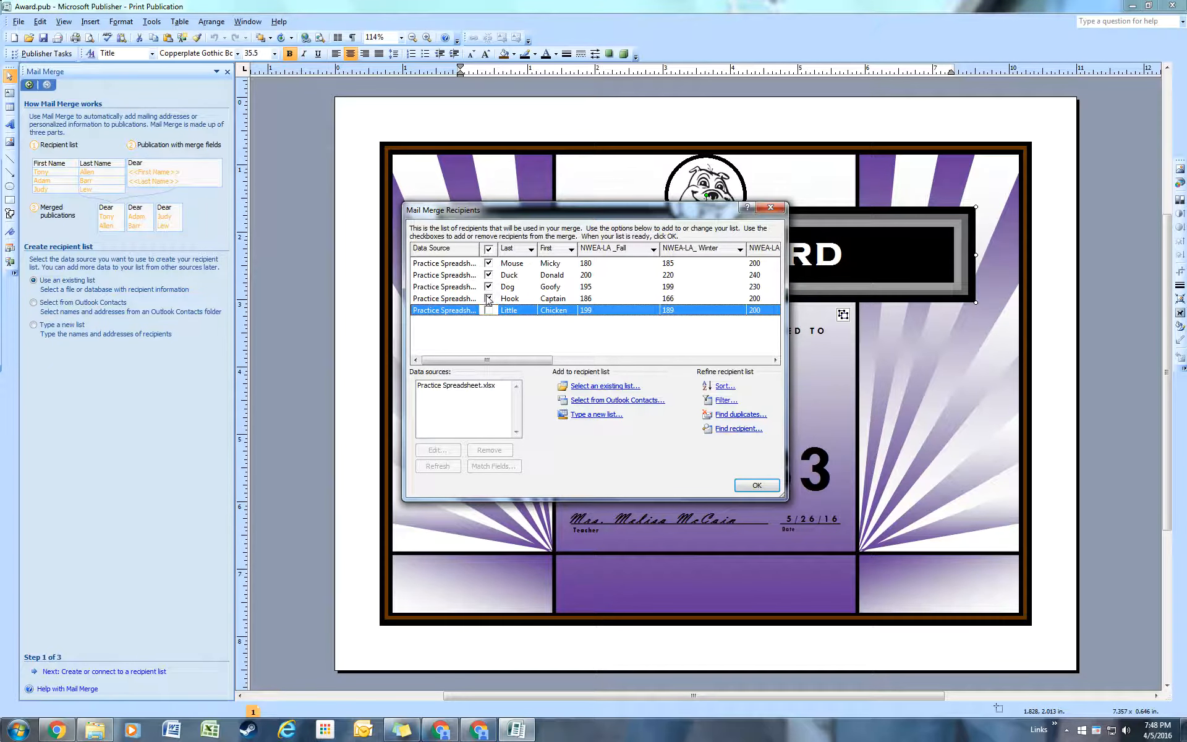
click(749, 487)
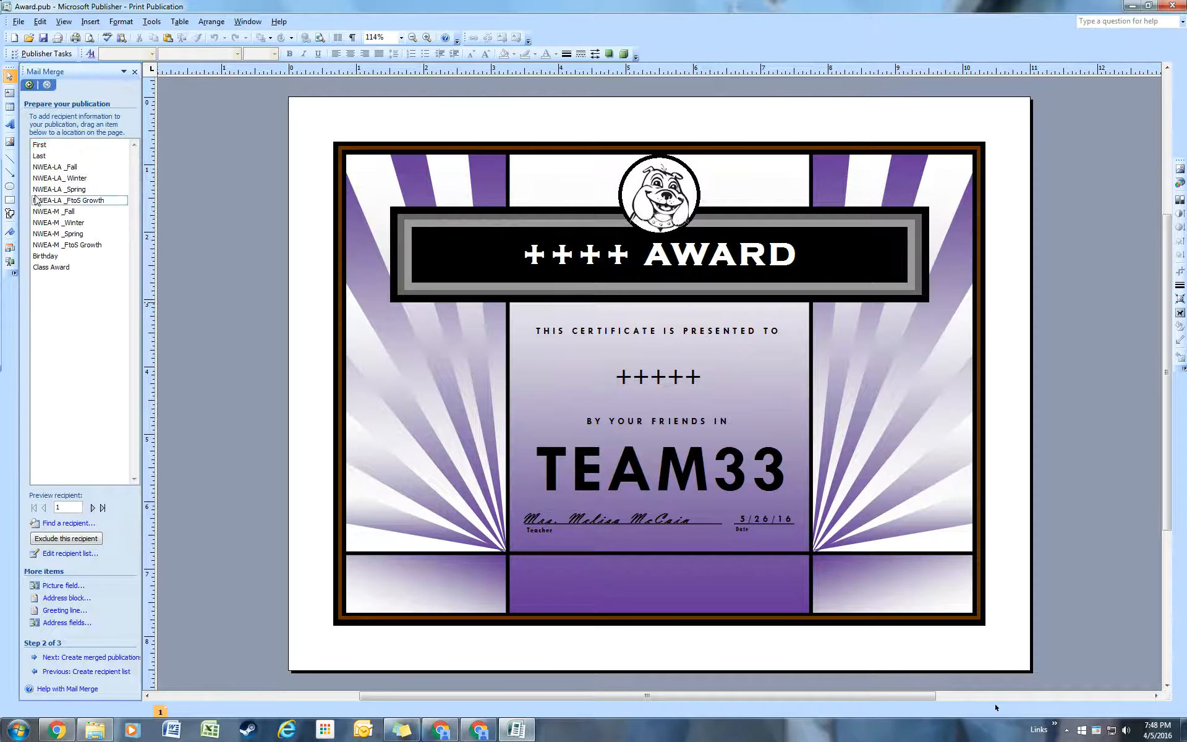
Replace the plus-sign placeholder before AWARD in the title with the First and Last merge fields, separated by a space
drag(615, 265, 525, 255)
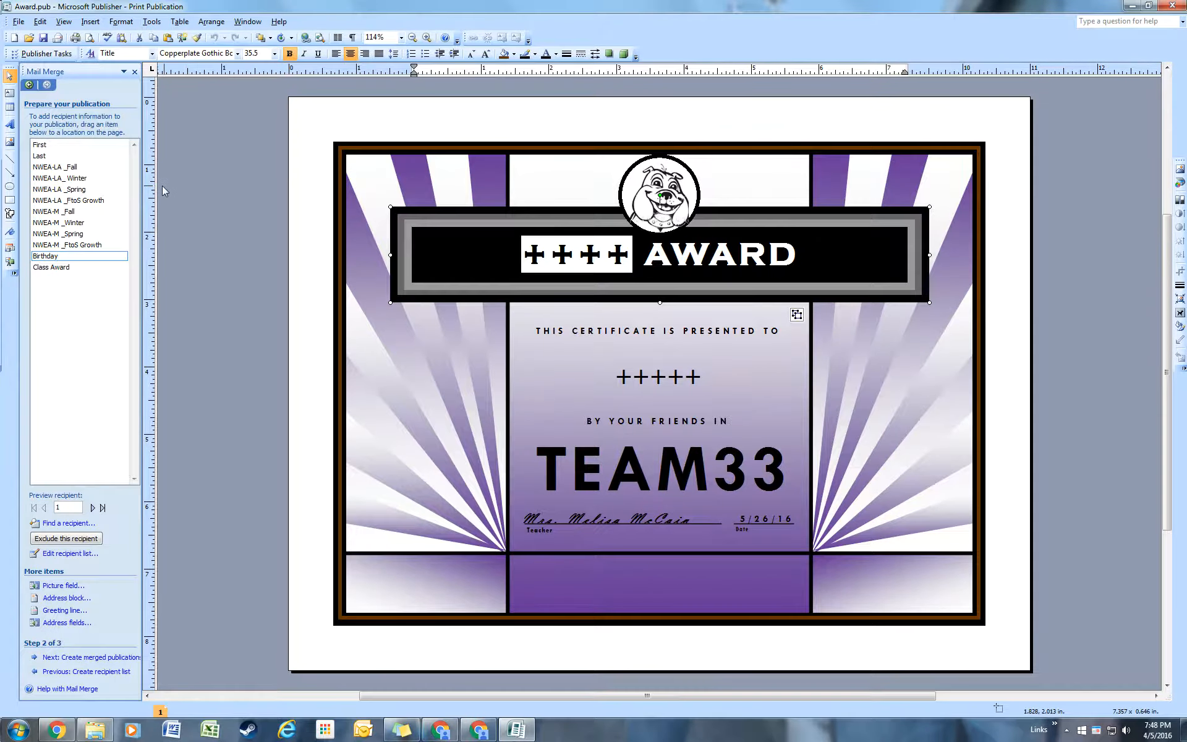
click(55, 147)
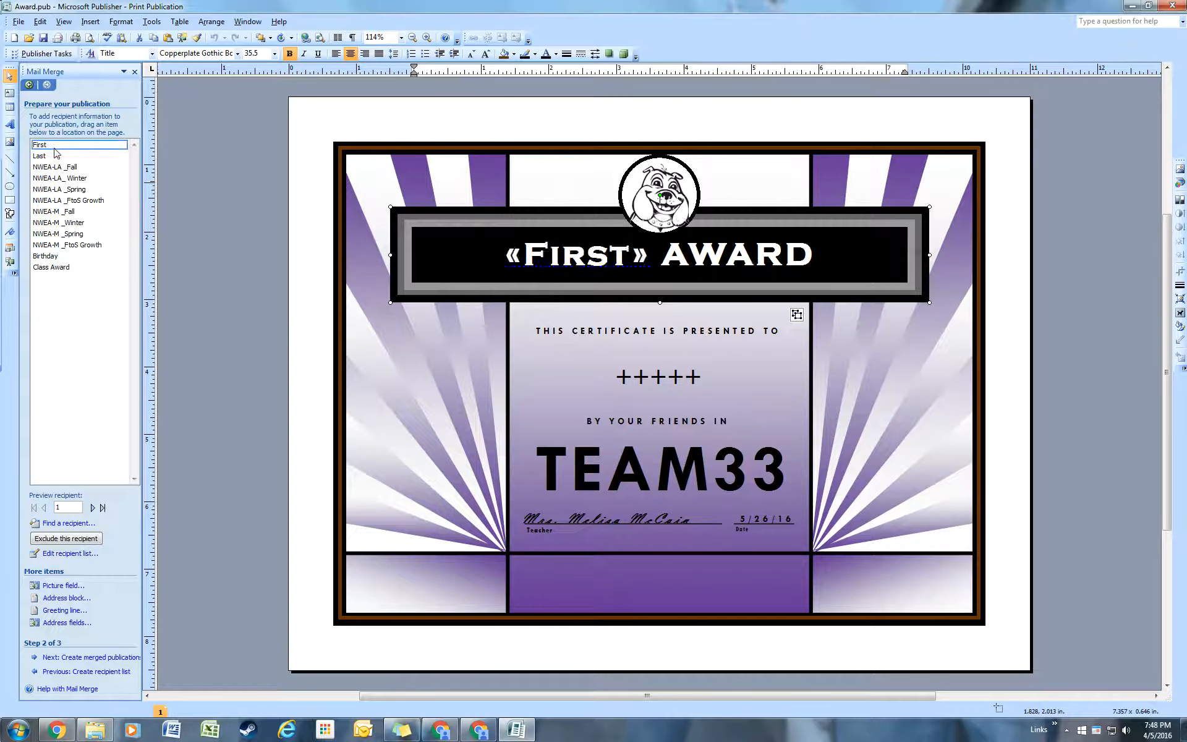
drag(59, 189, 501, 364)
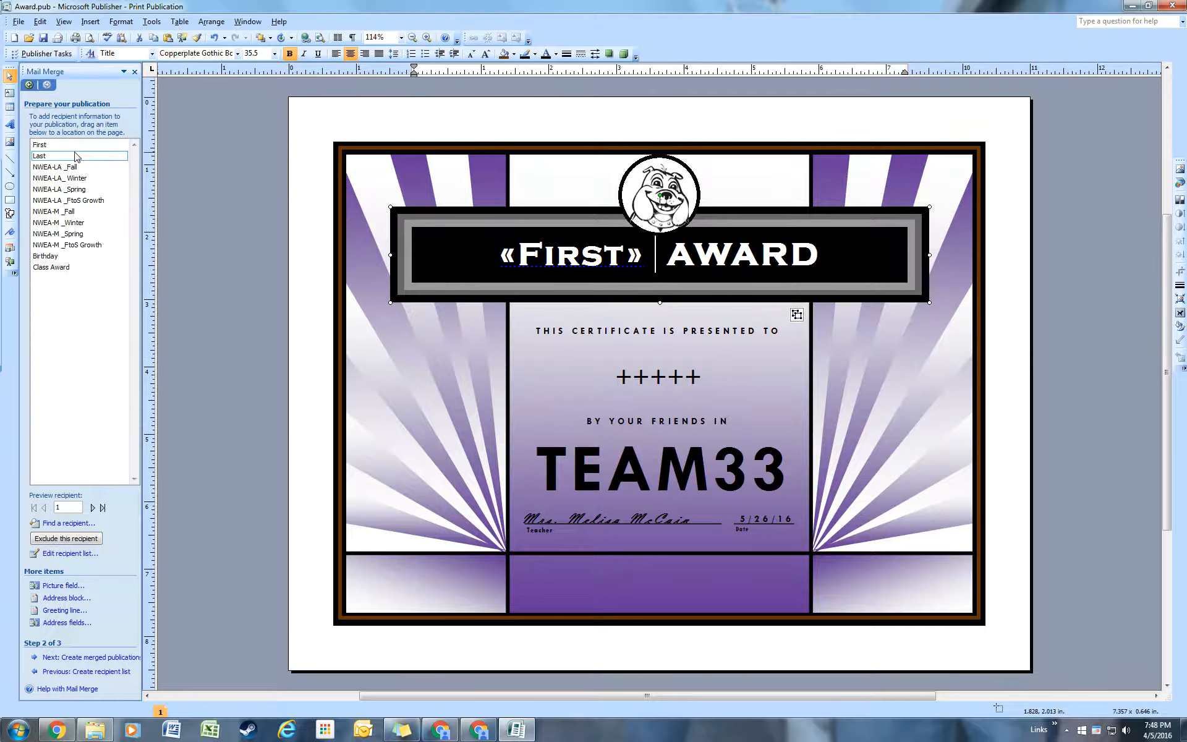
click(76, 157)
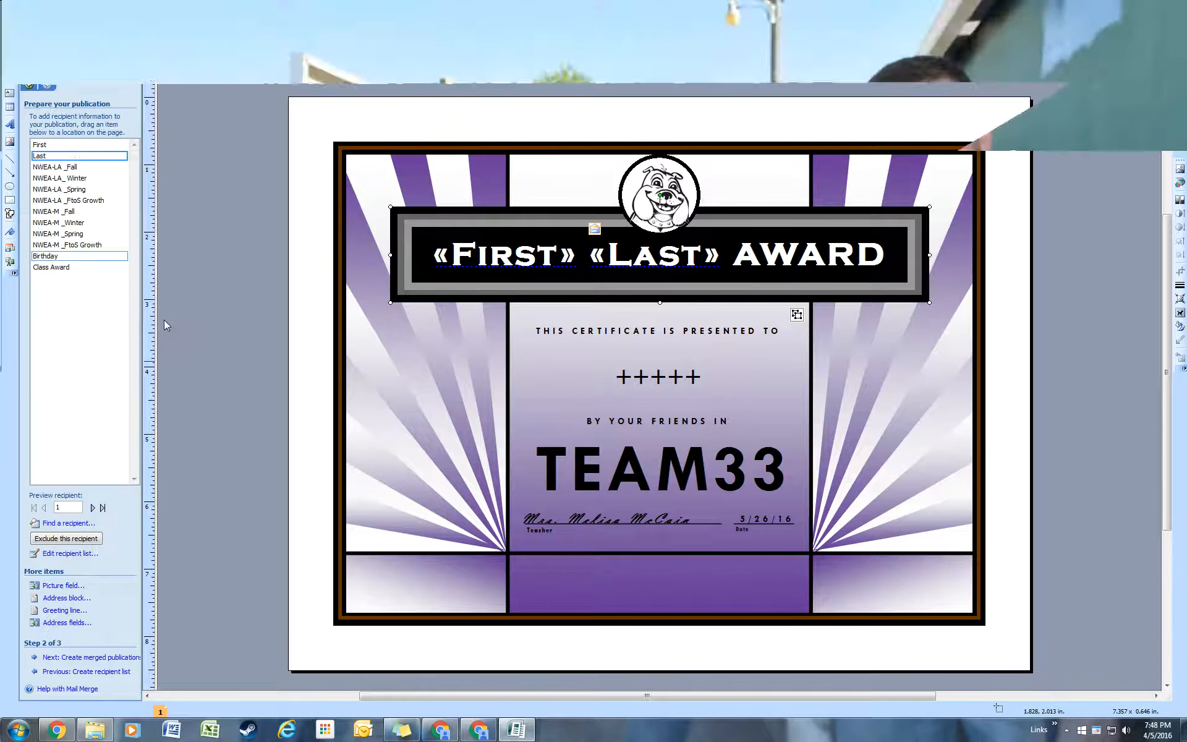
Replace the placeholder below "This certificate is presented to" with the Class Award field and merge to a new publication
double_click(619, 375)
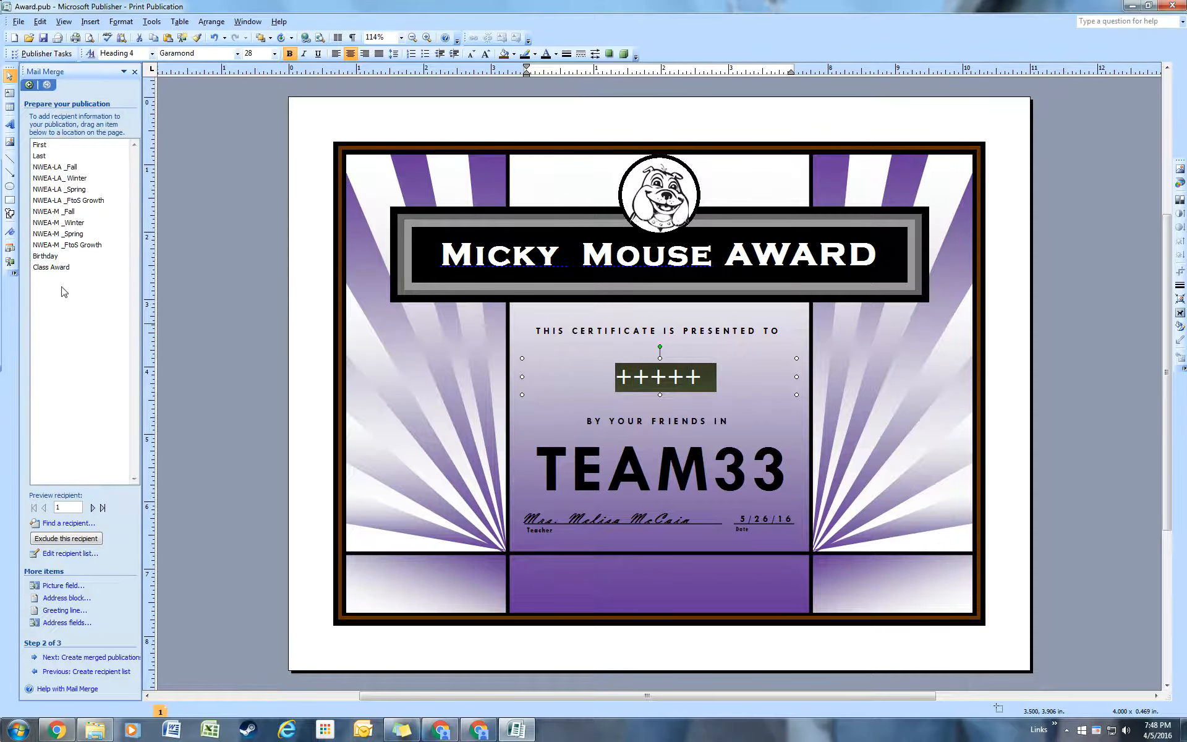
click(61, 268)
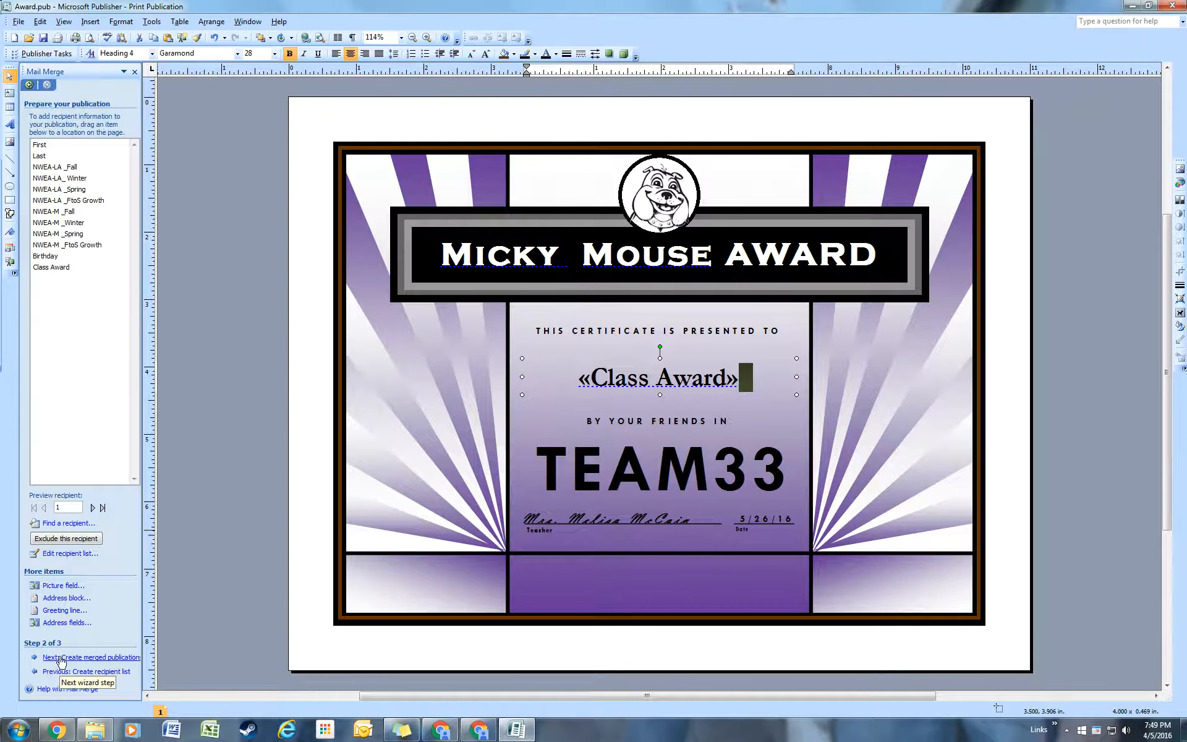
click(107, 658)
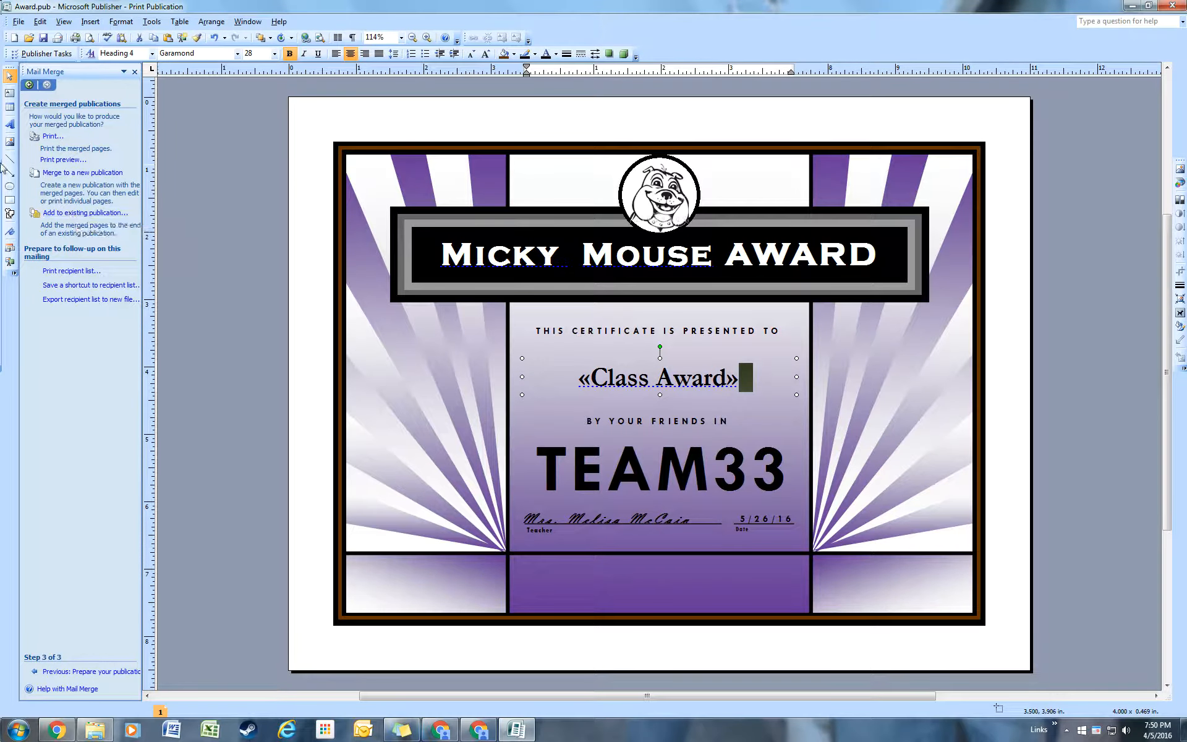
click(89, 174)
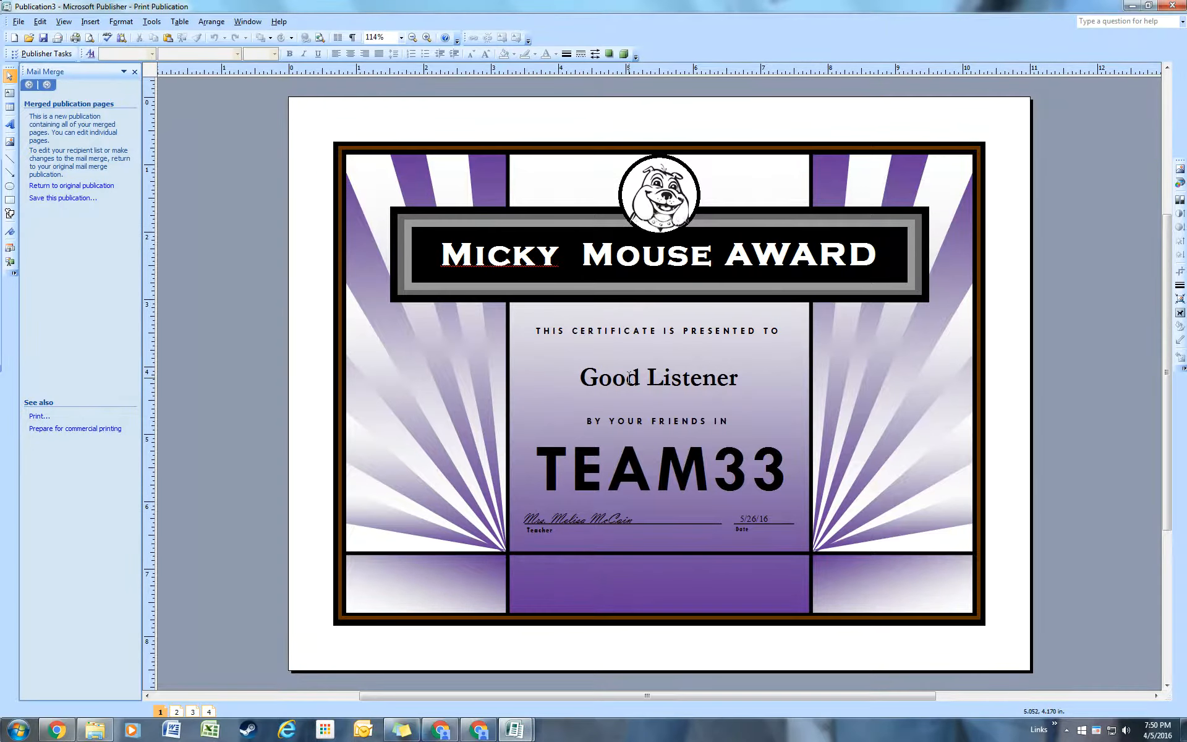
Look through the merged certificates on pages 2, 3 and 4, and return to page 1
key(super+d)
click(176, 711)
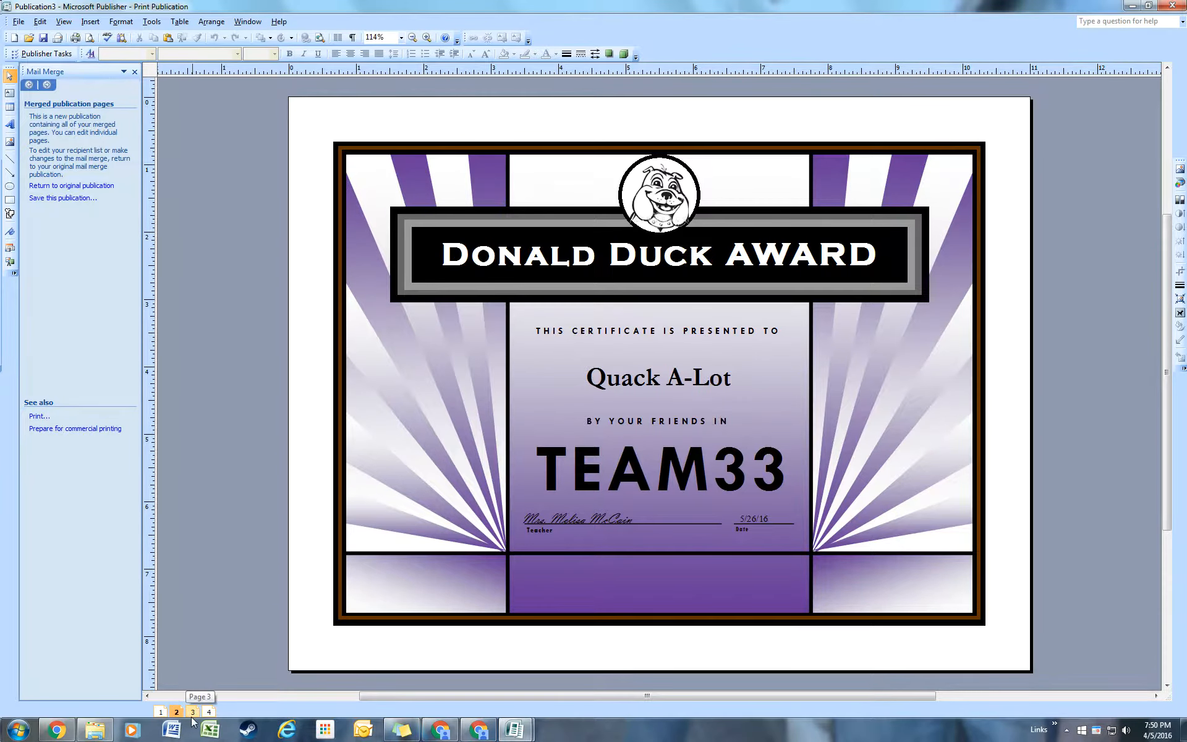
click(193, 712)
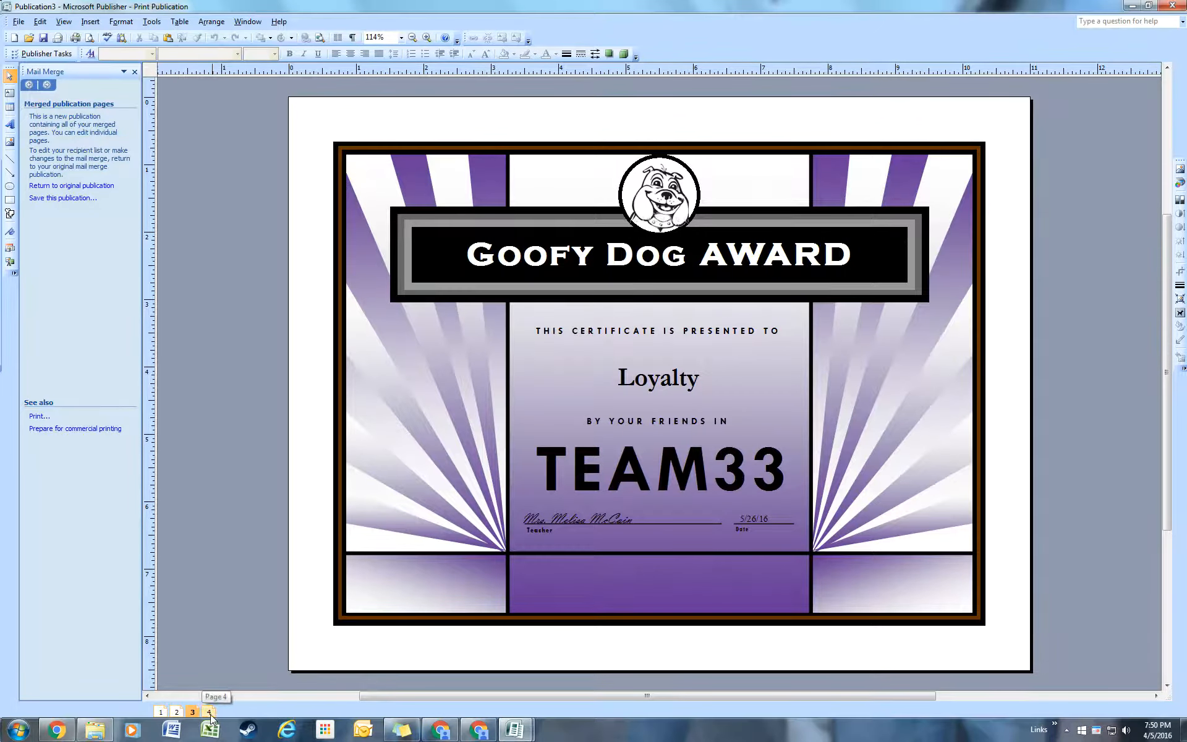
click(210, 712)
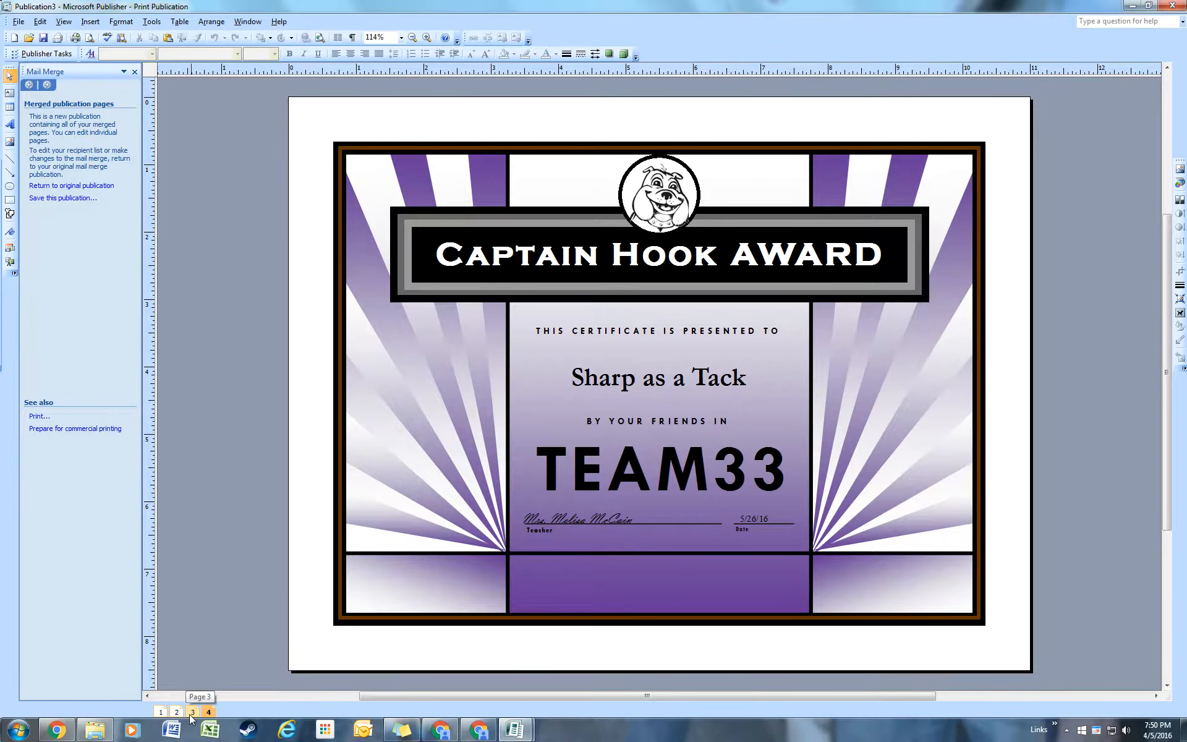
click(193, 712)
click(177, 712)
click(160, 712)
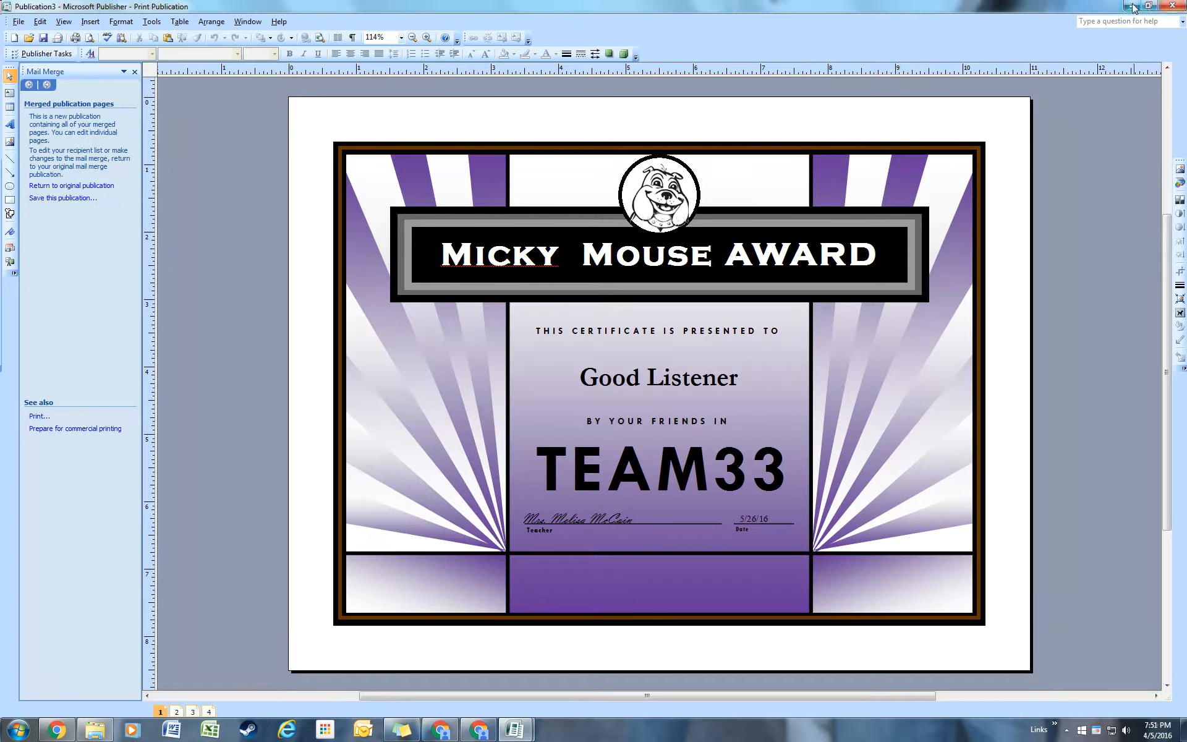
Return to Award.pub and highlight the Class Award, First and Last merge fields to examine where they sit
click(1172, 6)
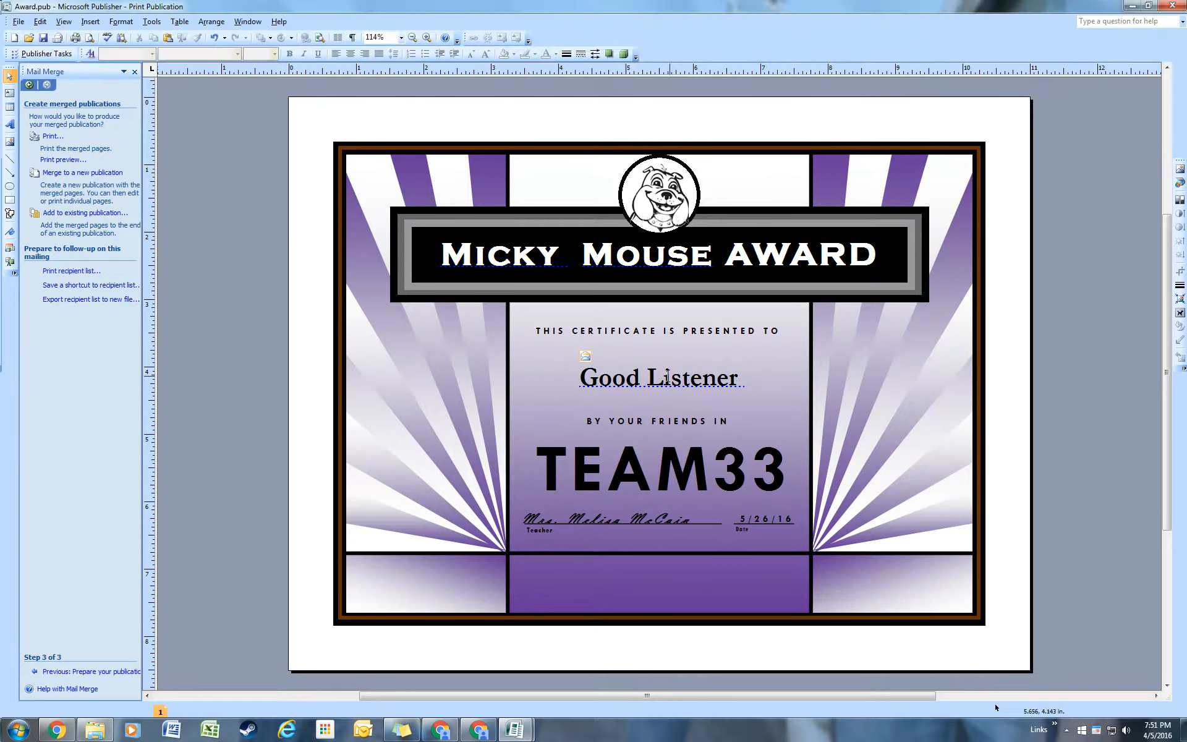
click(656, 382)
click(504, 254)
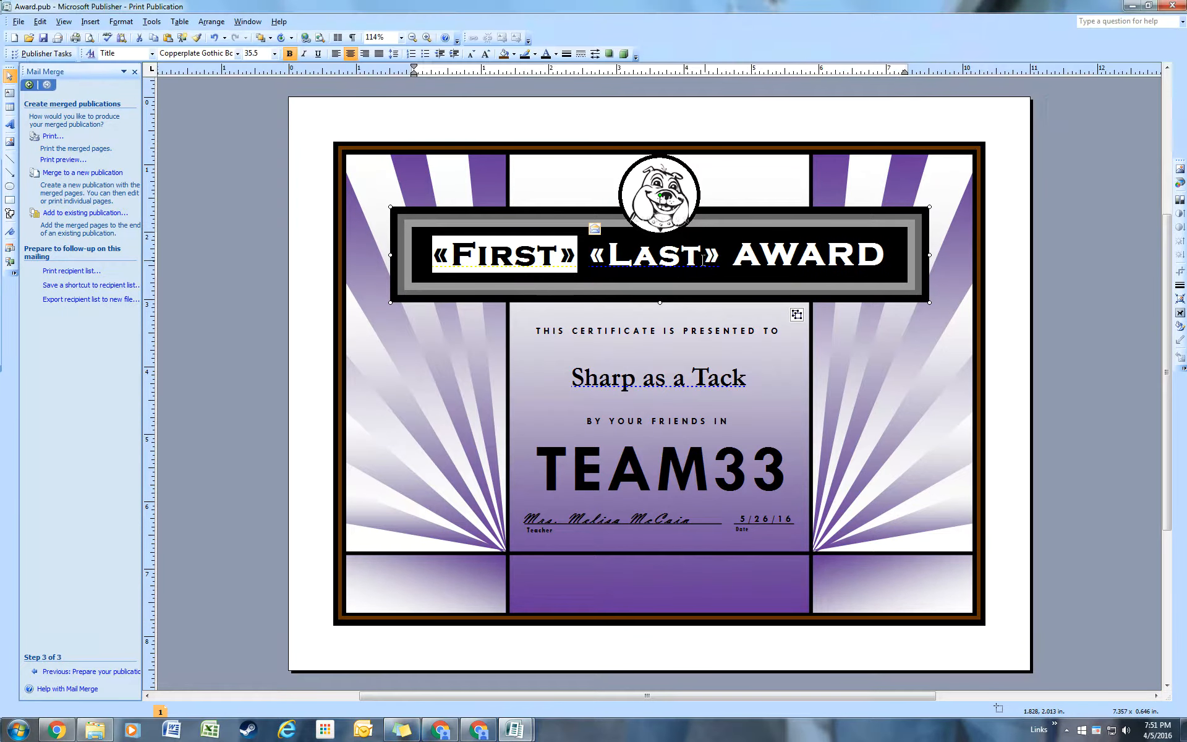
click(710, 272)
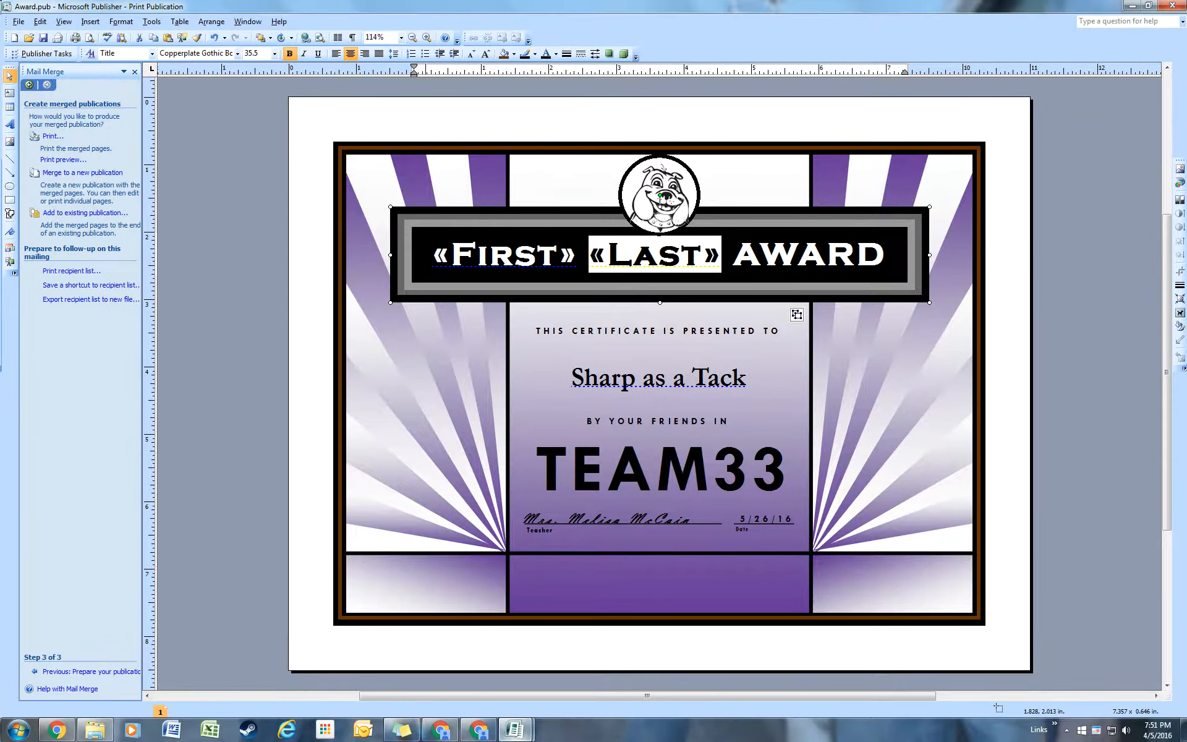
Switch back to the merged publication and view the certificates on pages 2 and 3
mouse_move(516, 736)
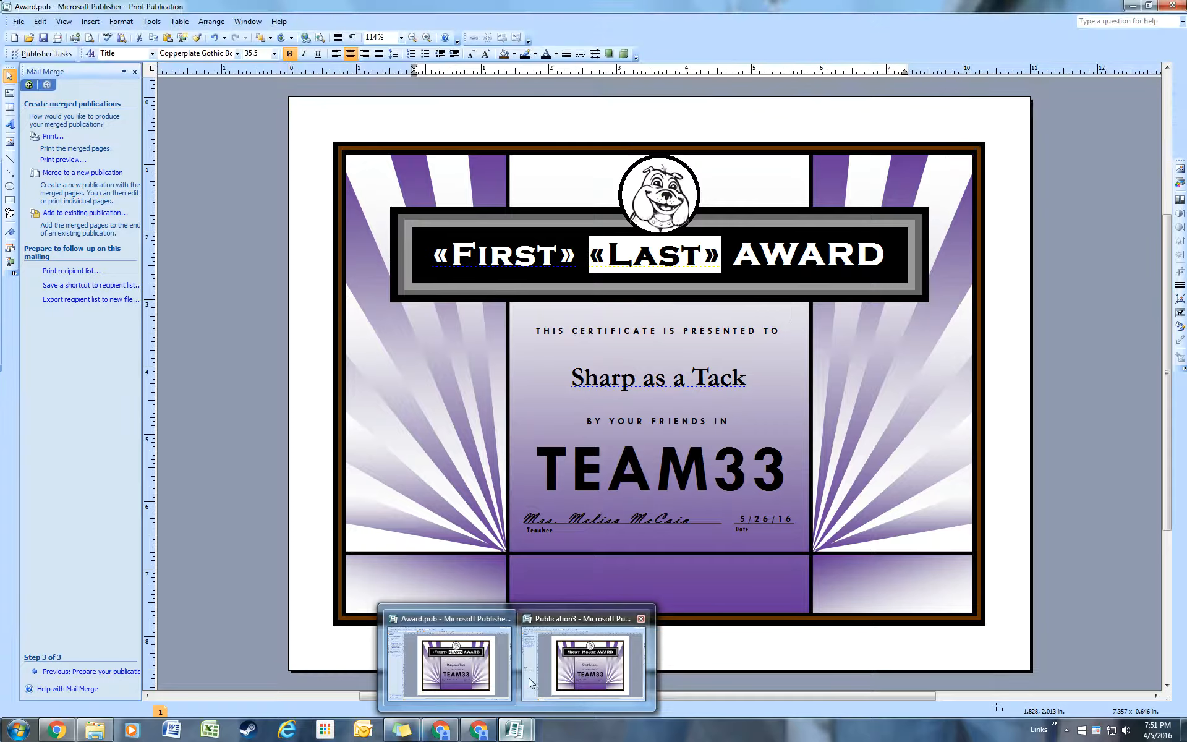
click(520, 646)
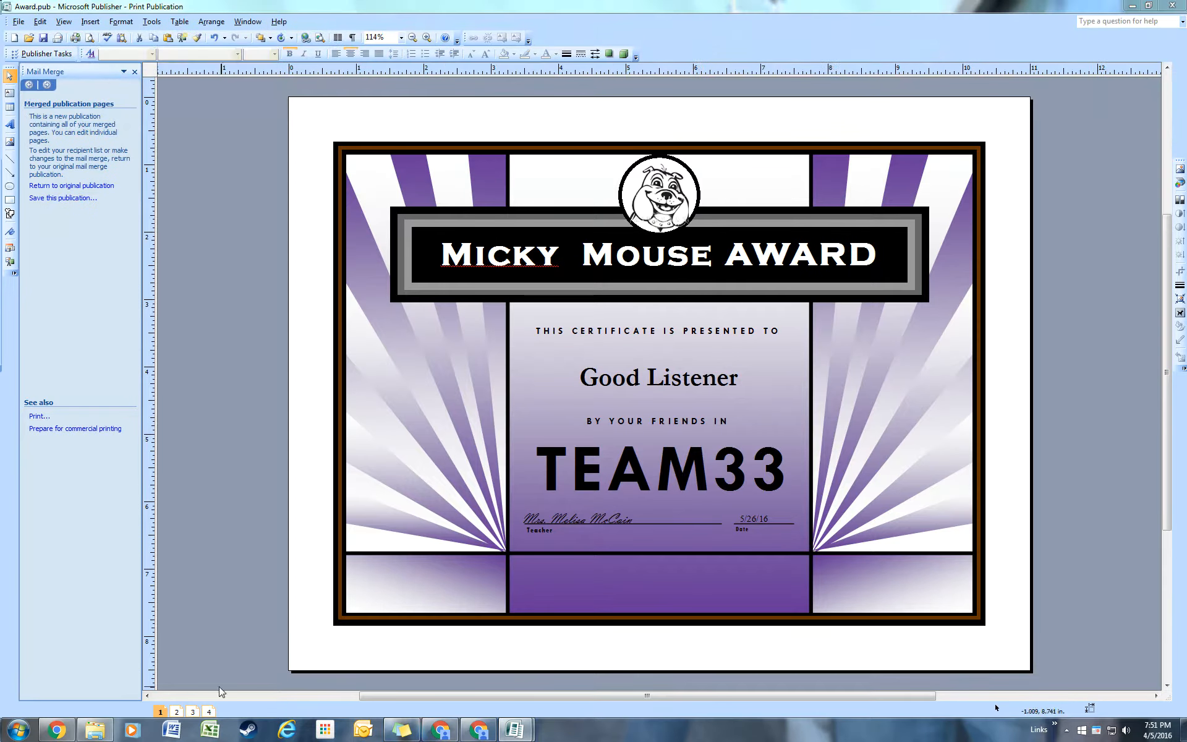
click(176, 712)
click(192, 711)
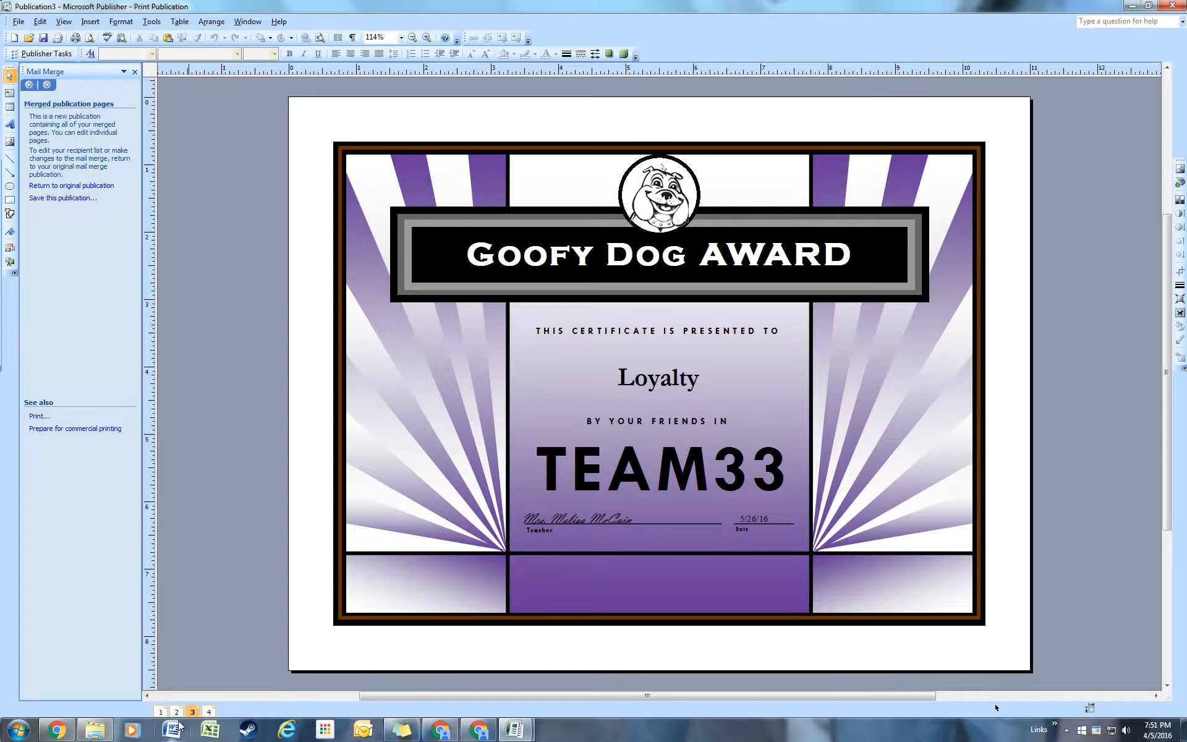
click(172, 730)
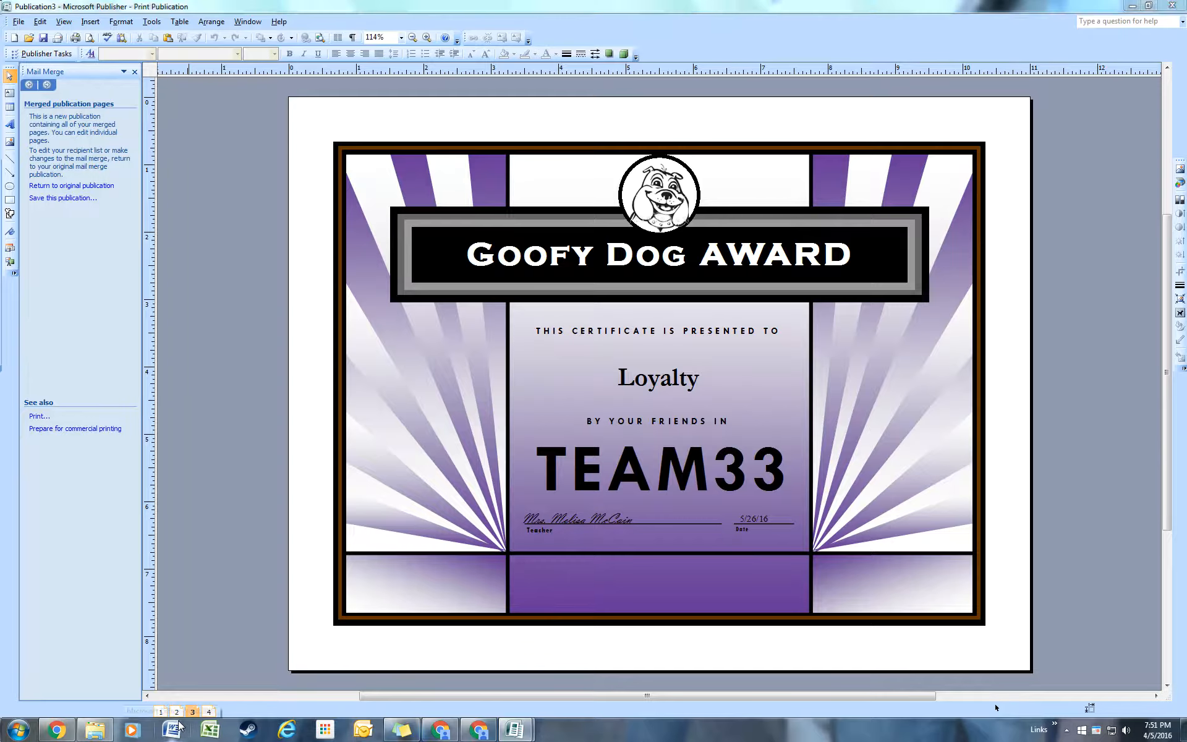
click(1164, 5)
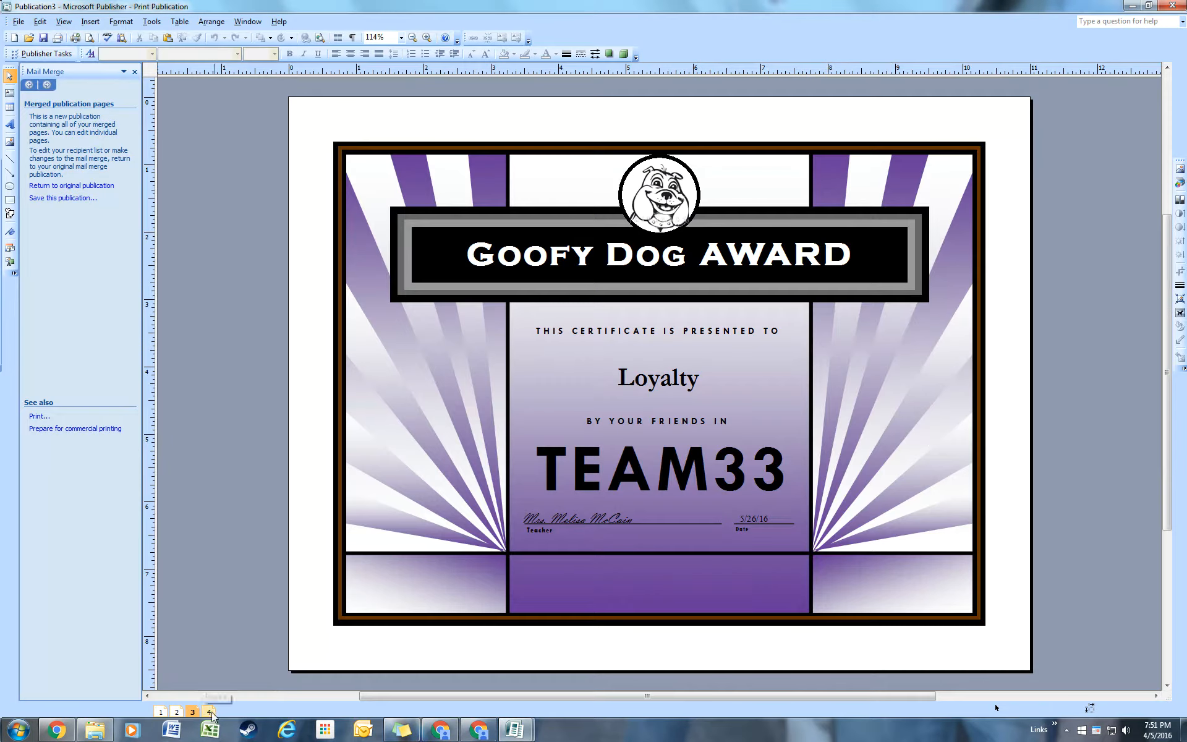